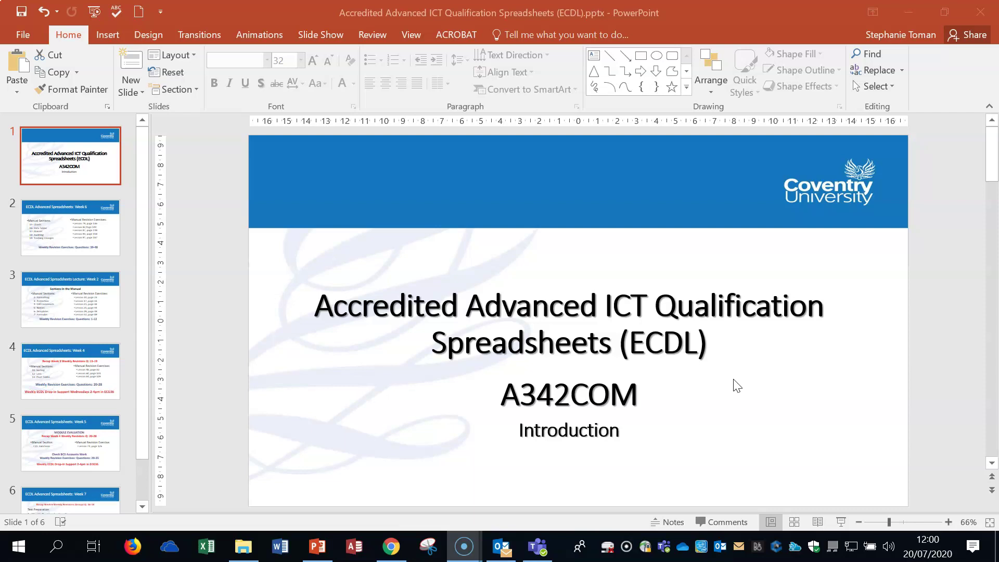
- View the ECDL Advanced Spreadsheets Week 6 slide and minimise the presentation window
left_click(105, 239)
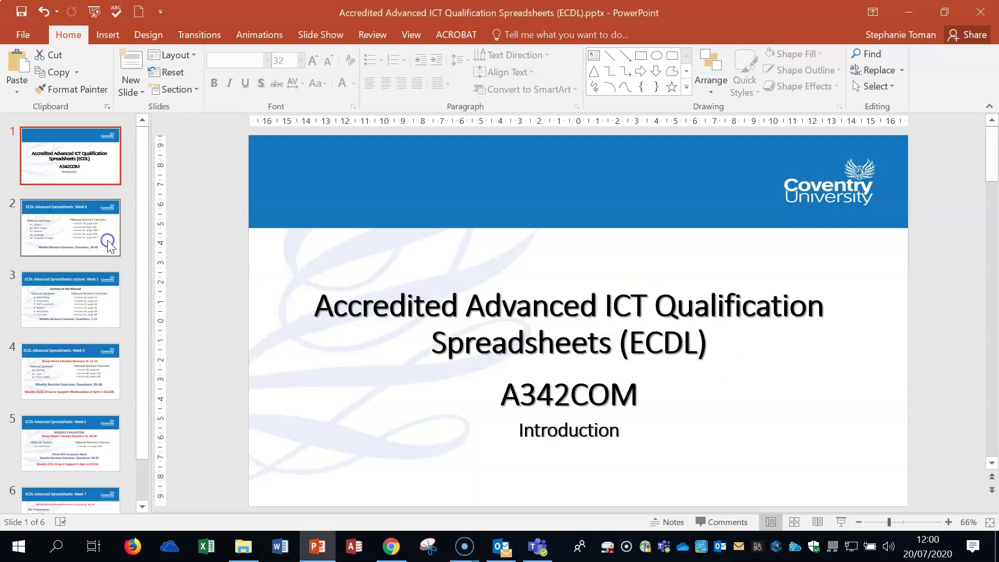
left_click(113, 232)
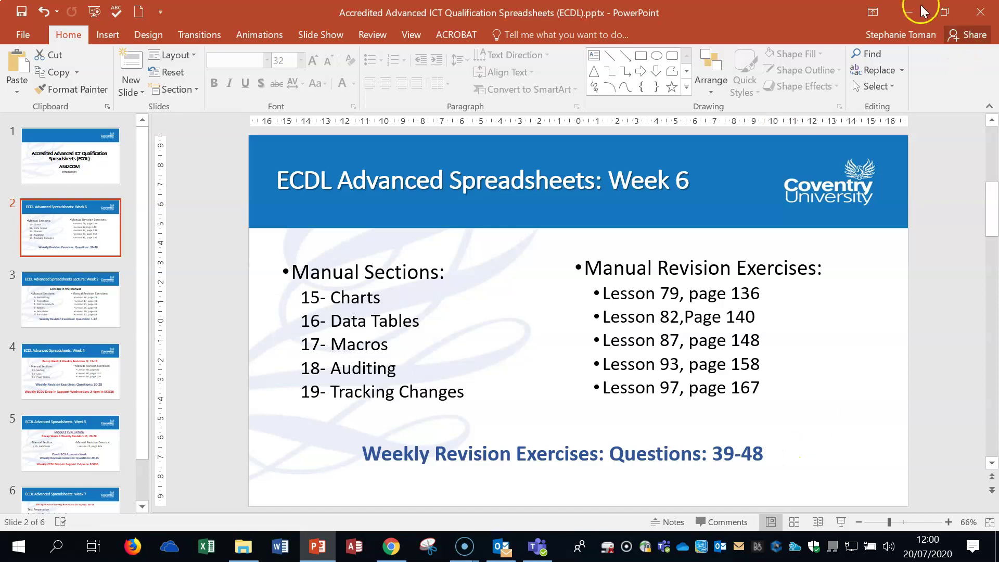
left_click(905, 7)
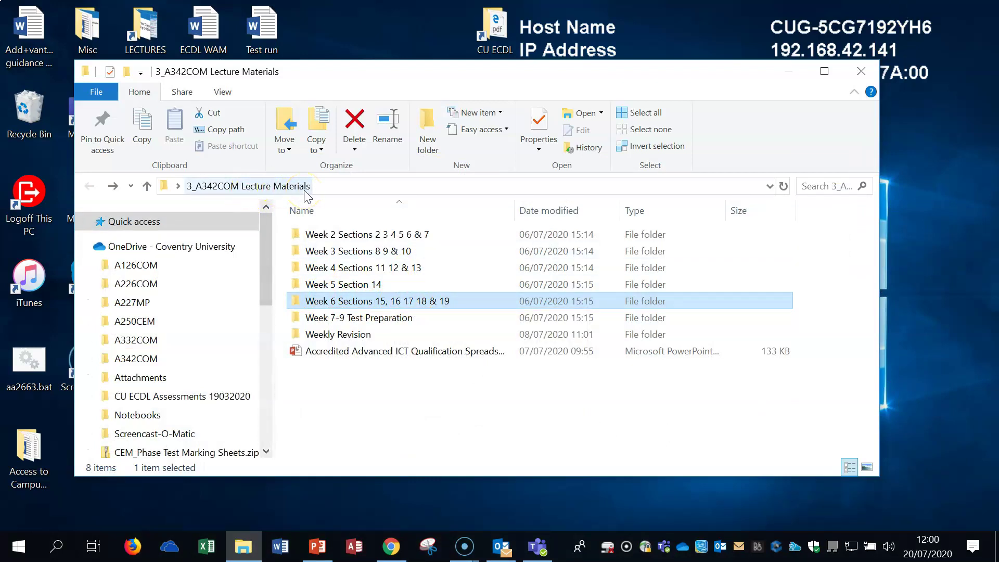
- Open 1 Charts.xlsx from the 15_16 Charts_Data Tables subfolder of the Week 6 Sections 15, 16 17 18 & 19 folder
left_click(262, 191)
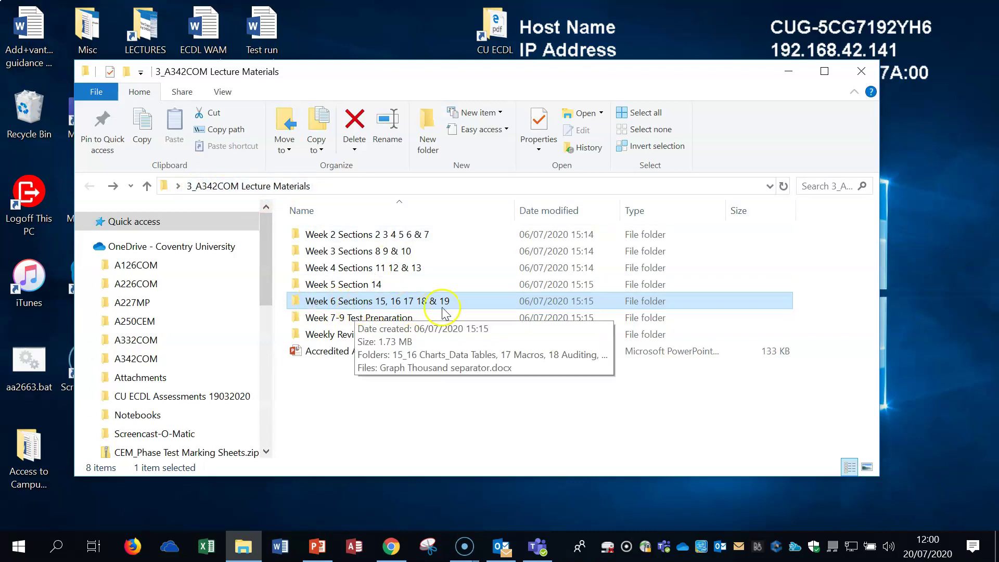
double_click(379, 304)
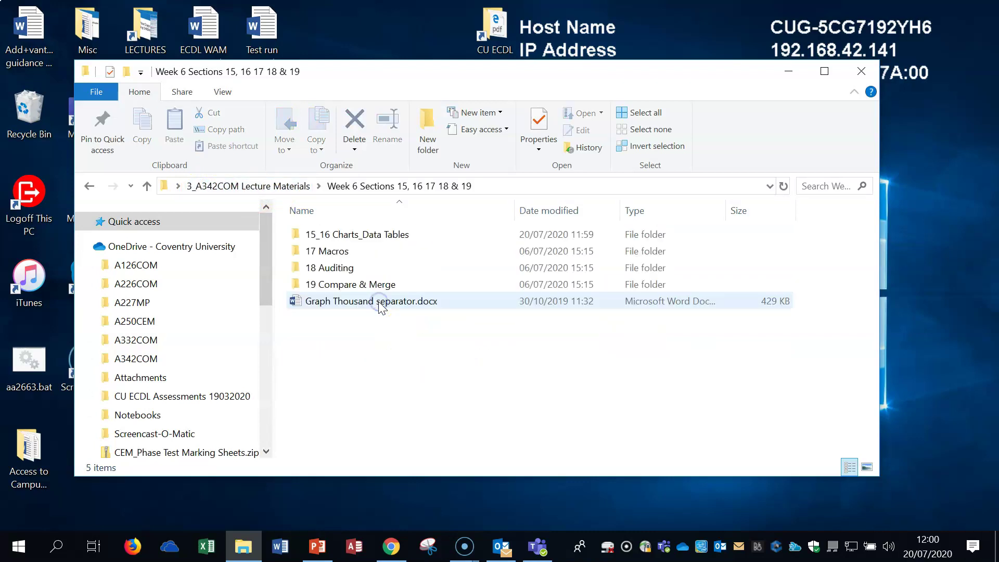
left_click(376, 235)
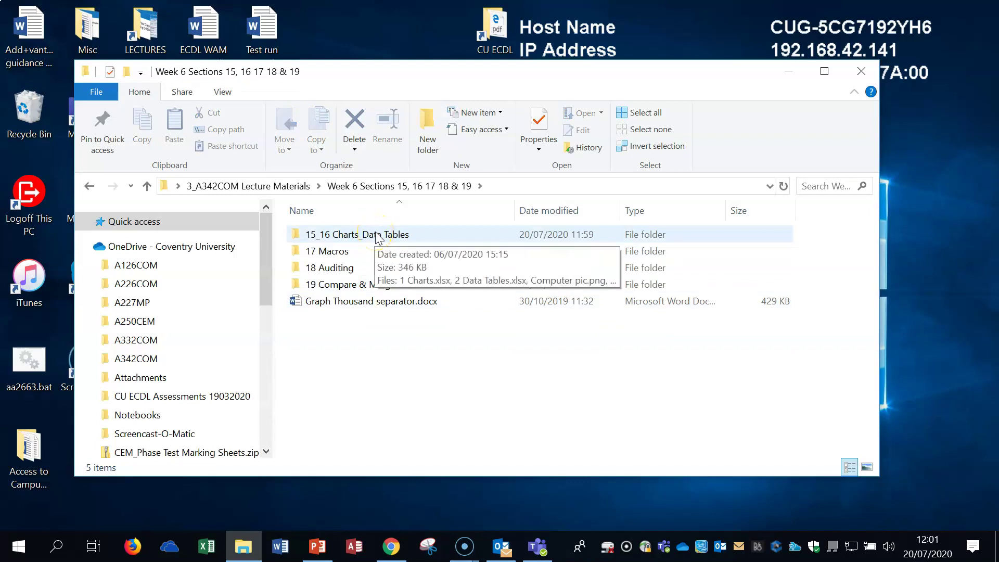
left_click(377, 237)
double_click(378, 236)
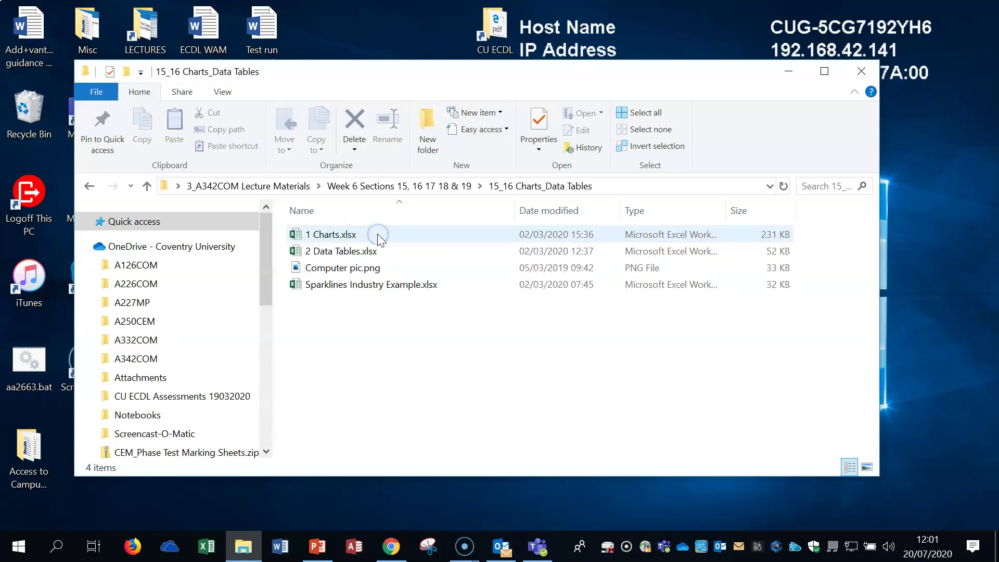
left_click(370, 237)
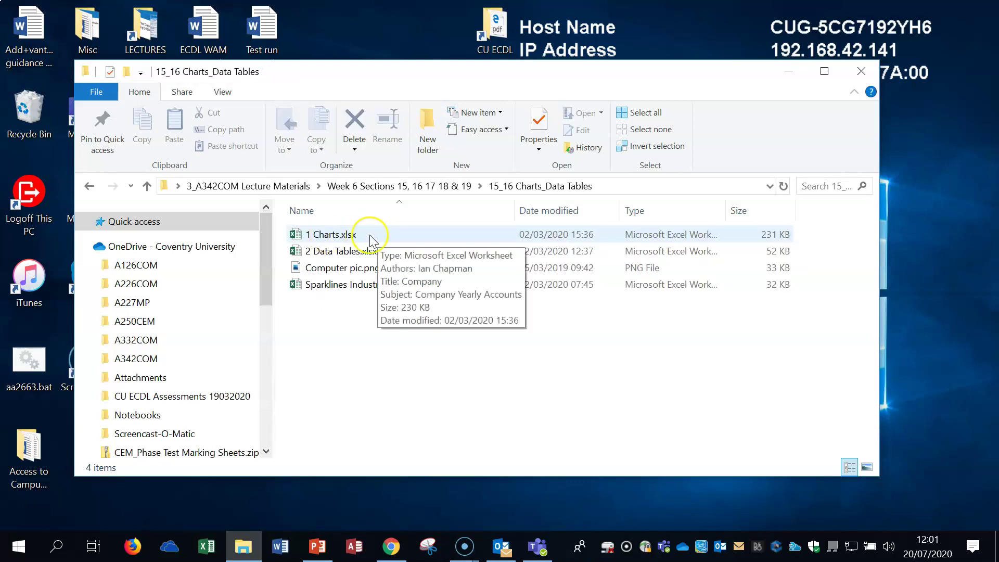
double_click(370, 236)
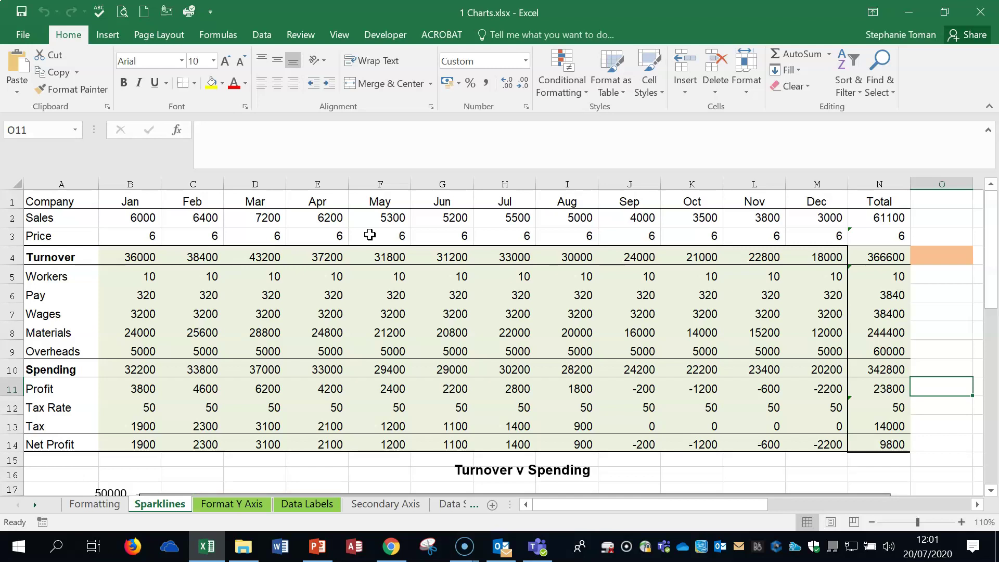
- Show the Formatting worksheet at 70% zoom
left_click(95, 507)
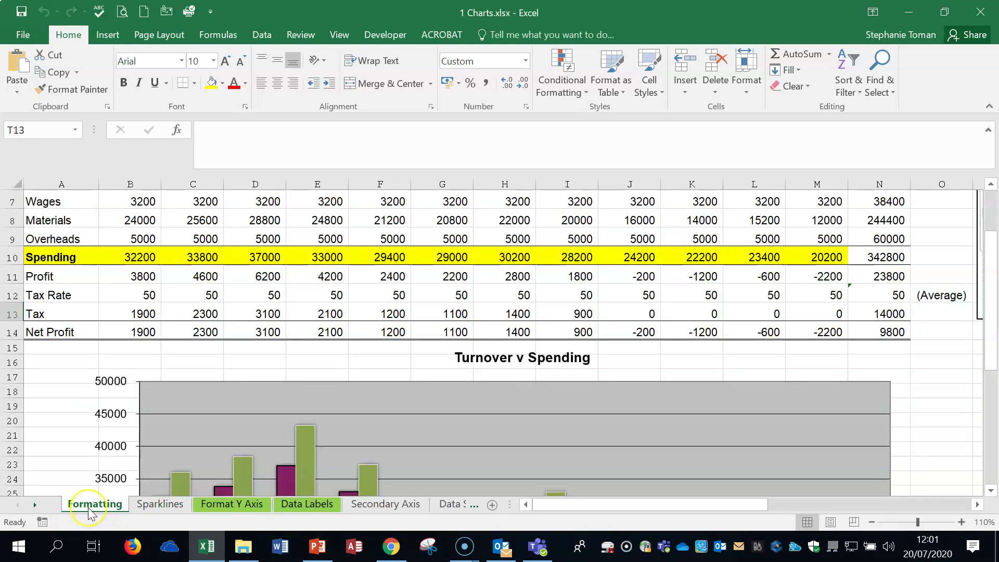
left_click(871, 521)
left_click(871, 522)
left_click(871, 522)
left_click(871, 522)
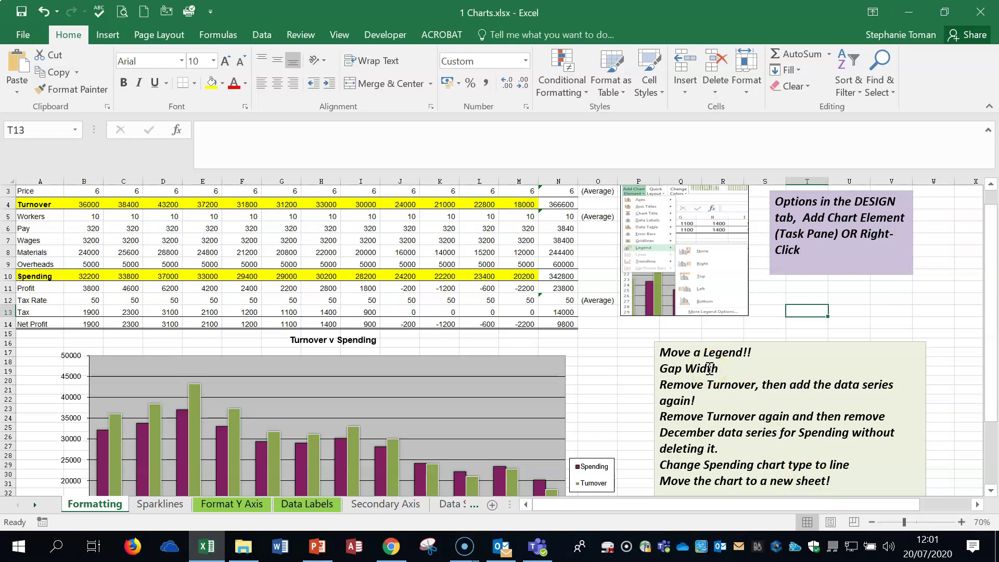
- Review the Format Legend position options for the Turnover v Spending chart's legend and close them without changes
scroll(591, 461, "down", 1)
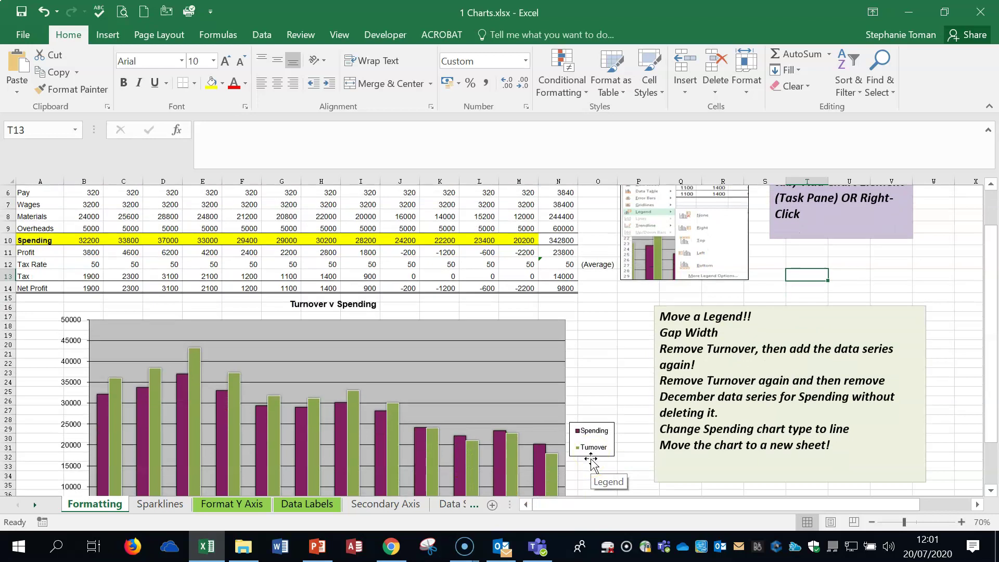
left_click(590, 429)
right_click(591, 429)
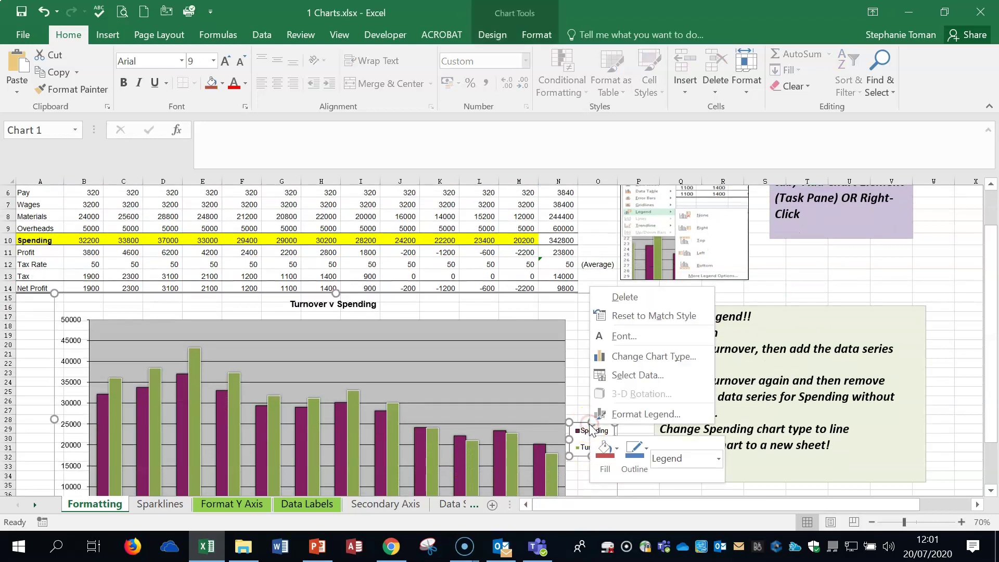
left_click(645, 413)
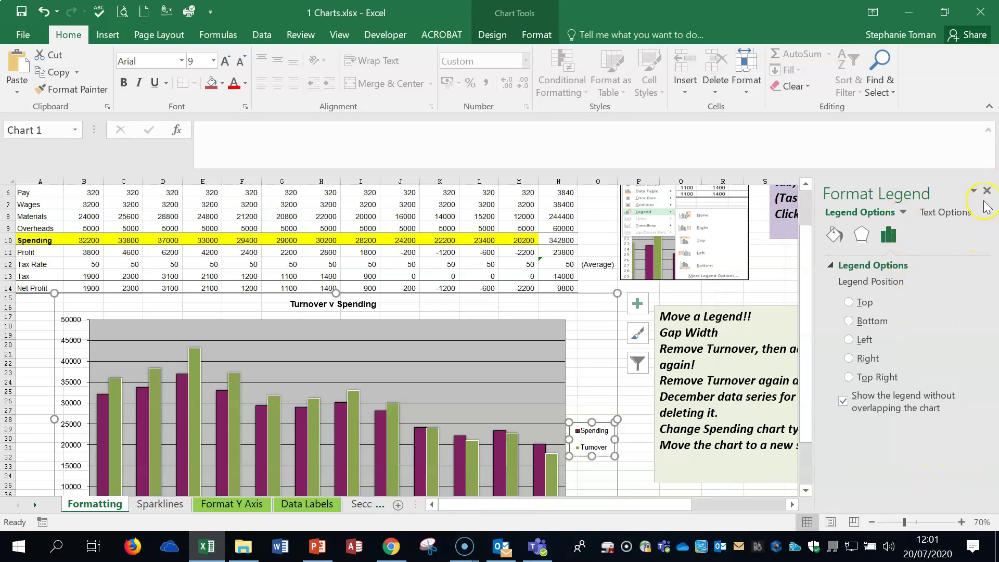
left_click(986, 191)
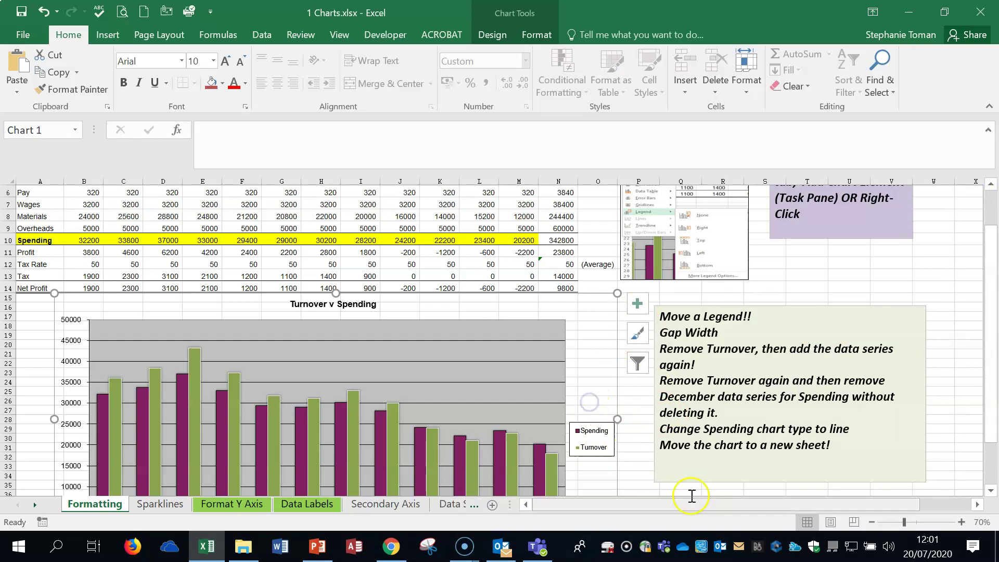
- Review the legend placement choices among the chart elements, including More Options, and close the legend formatting settings
left_click(635, 476)
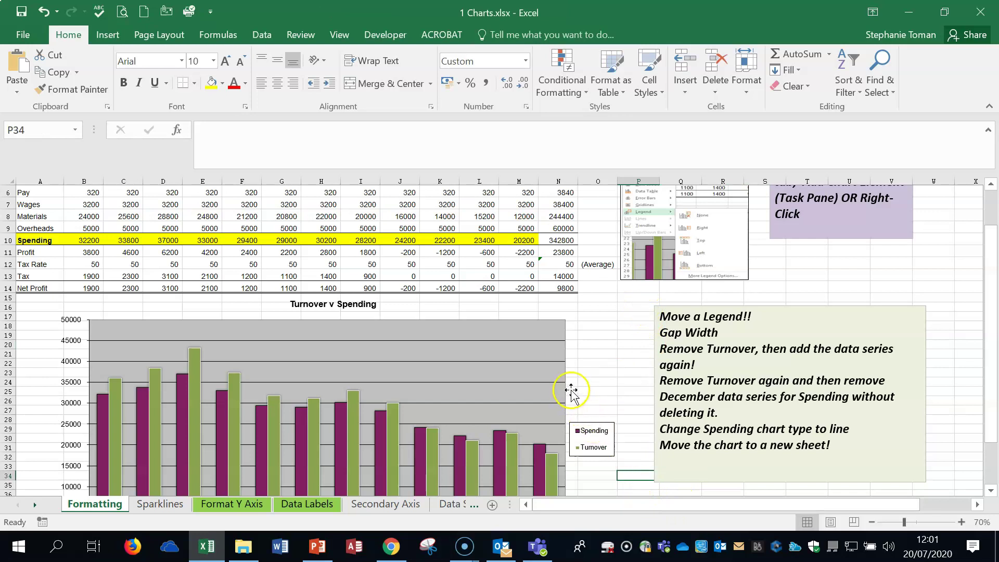
left_click(586, 384)
left_click(638, 303)
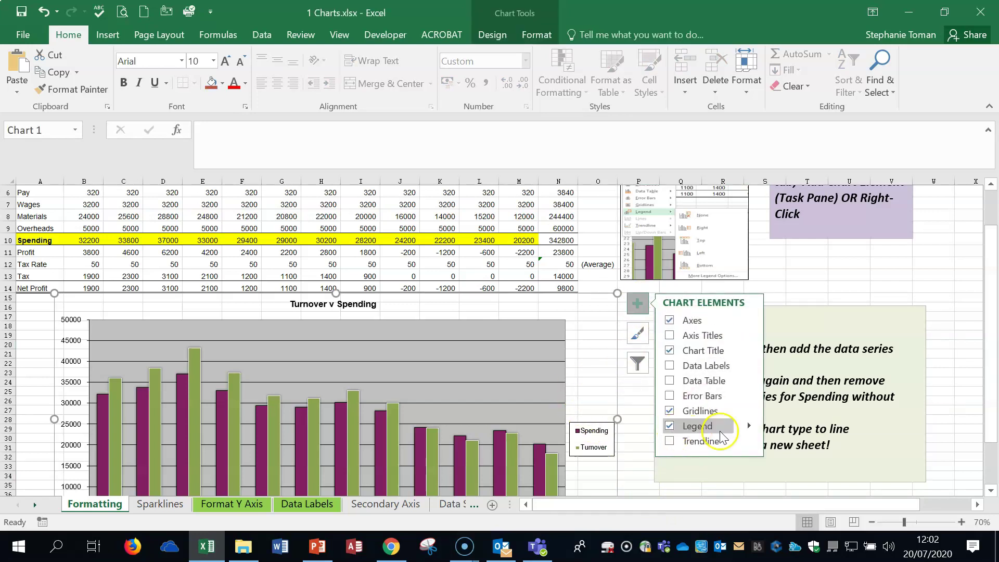
left_click(750, 426)
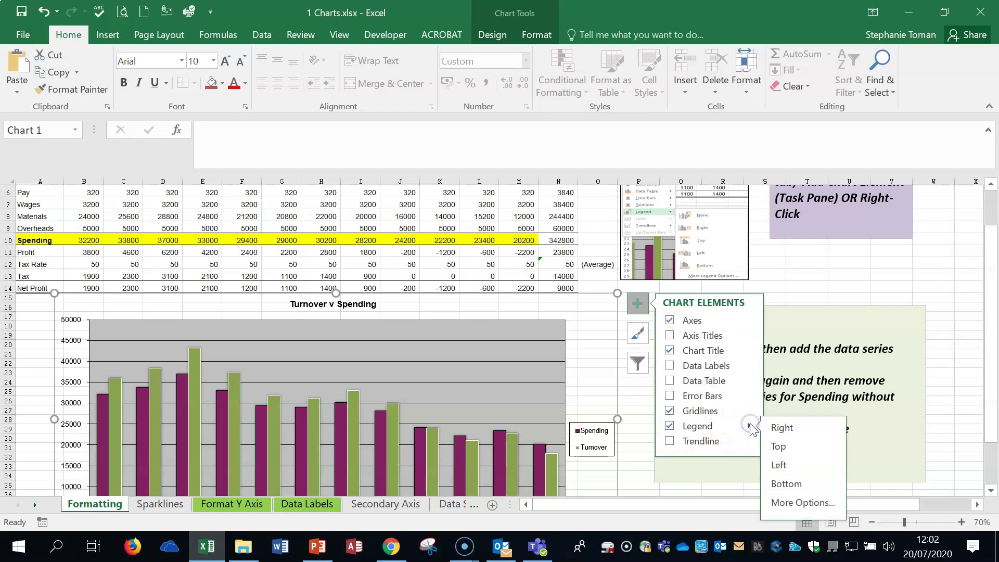
left_click(784, 503)
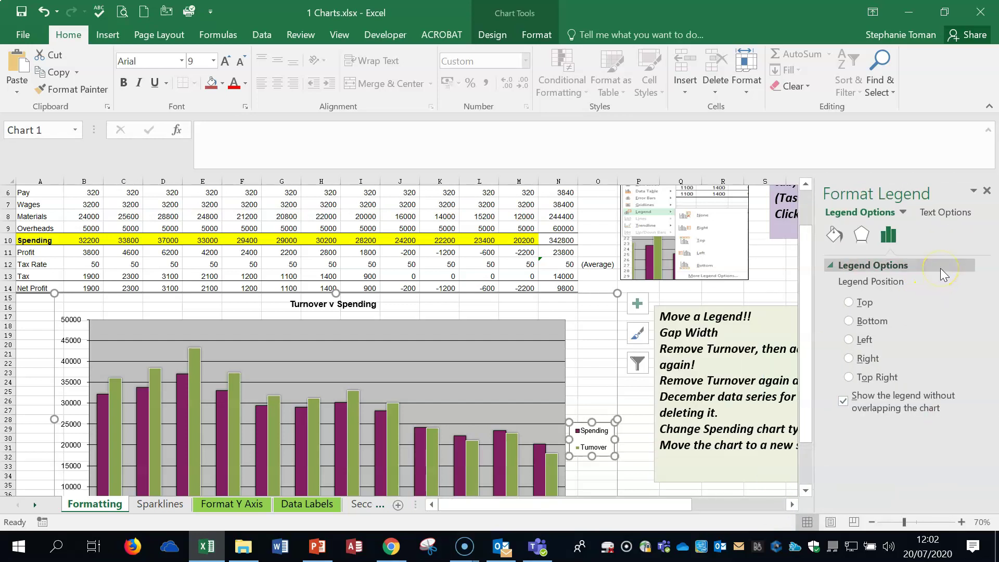
left_click(986, 191)
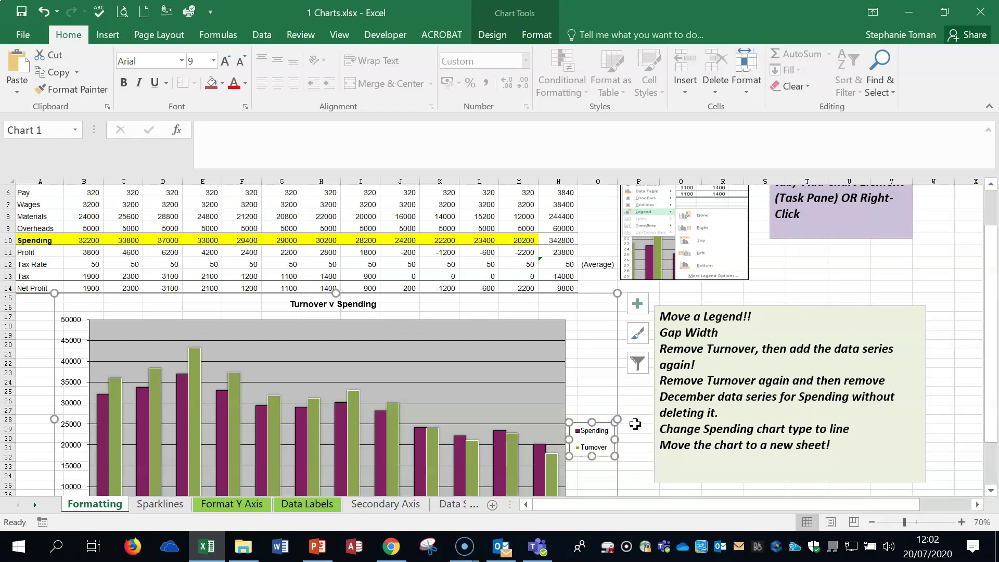
- Delete the chart's legend and undo the deletion
key("Delete")
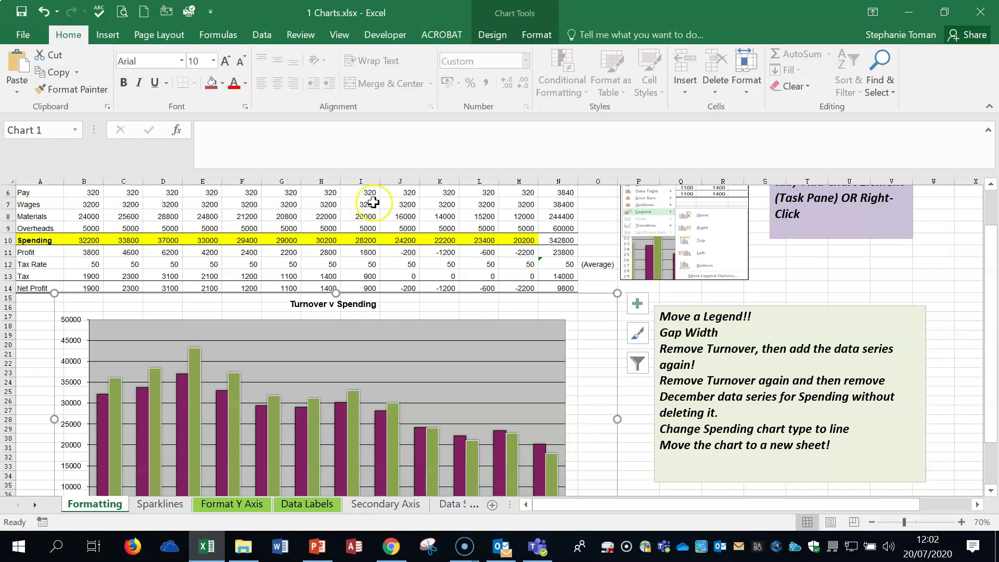
left_click(44, 11)
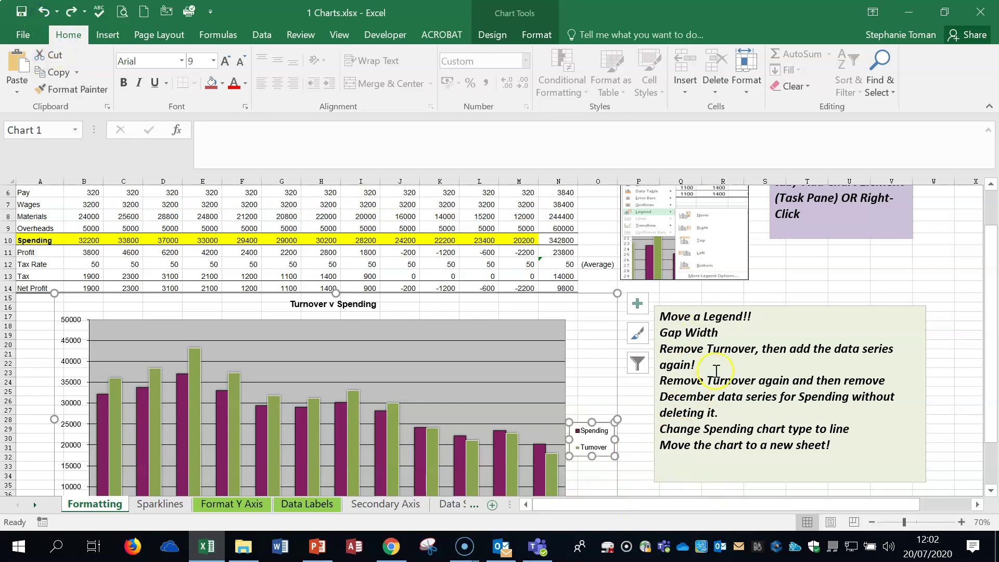
left_click(747, 341)
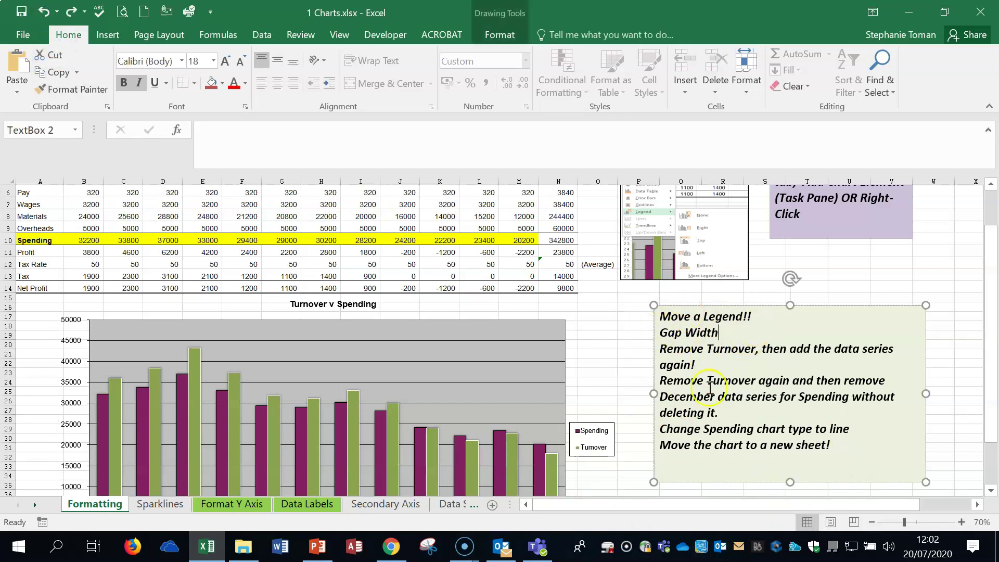
- Set the gap width of the Turnover data series to 102% and close the series formatting options
right_click(511, 460)
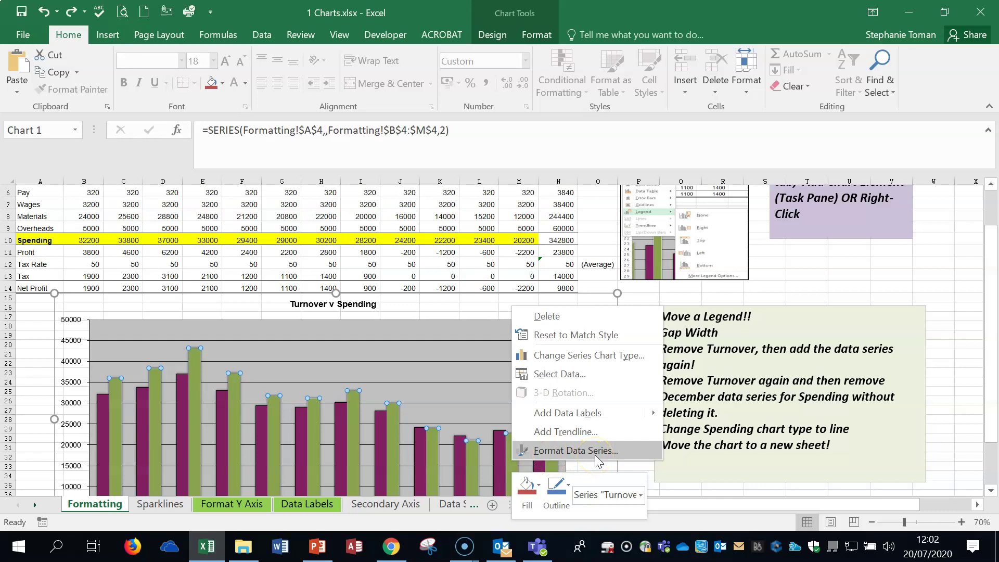
left_click(575, 451)
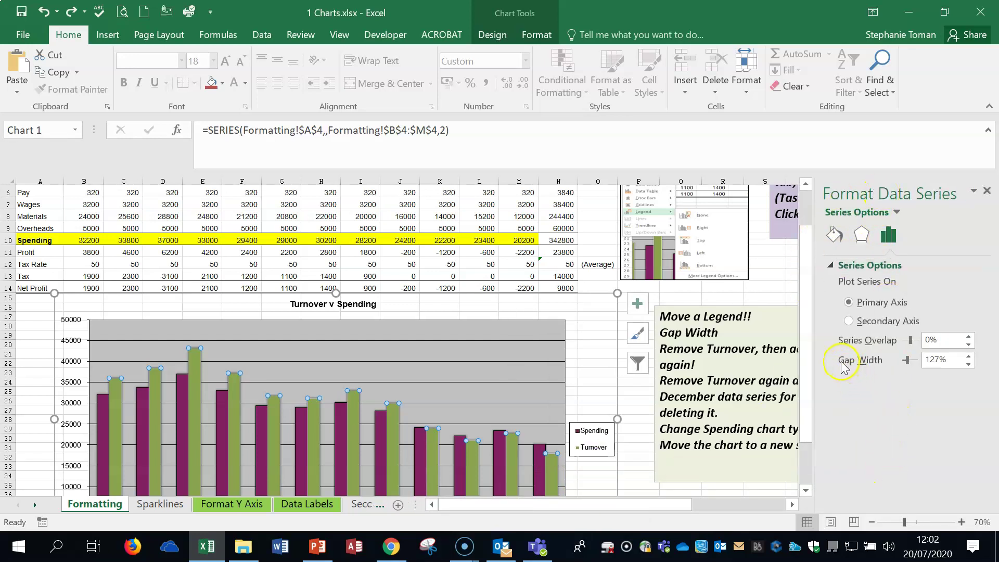
left_click(969, 364)
left_click(968, 365)
left_click(969, 365)
left_click(969, 365)
left_click(969, 365)
left_click(969, 364)
left_click(968, 365)
left_click(969, 365)
left_click(969, 365)
left_click(968, 364)
left_click(969, 364)
left_click(969, 364)
left_click(969, 365)
left_click(968, 365)
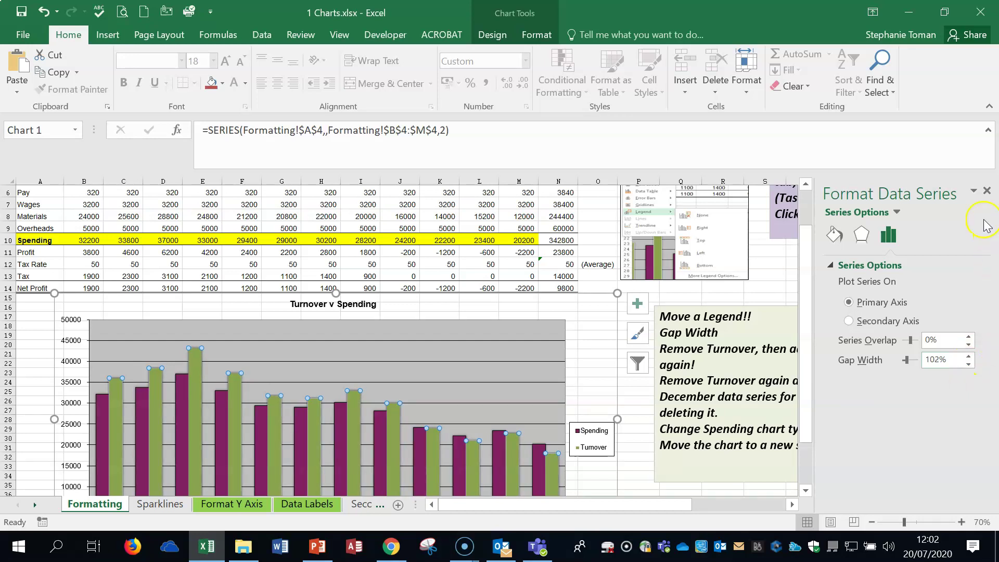
left_click(987, 191)
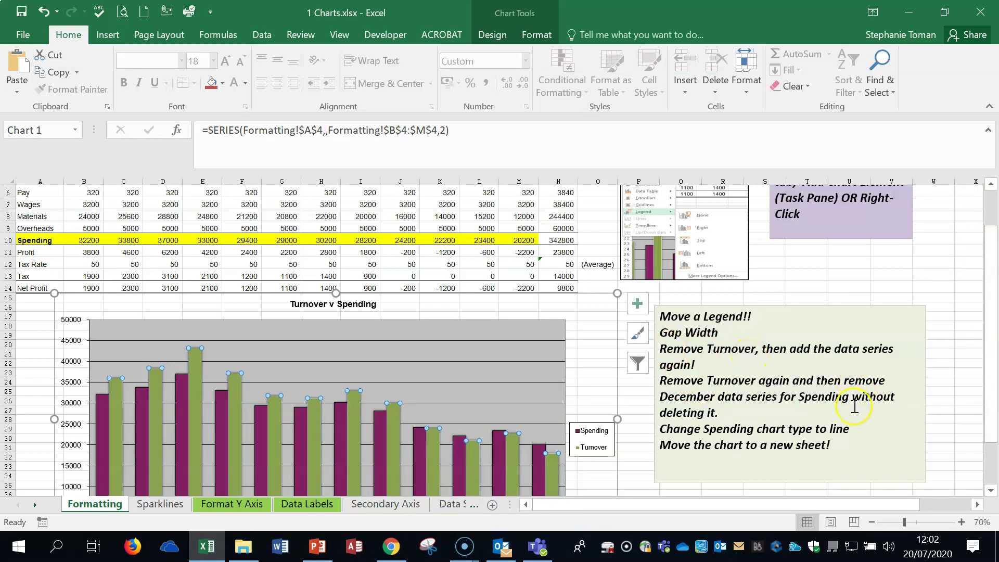
- Delete the Turnover data series from the Turnover v Spending chart and undo the deletion
scroll(854, 406, "down", 1)
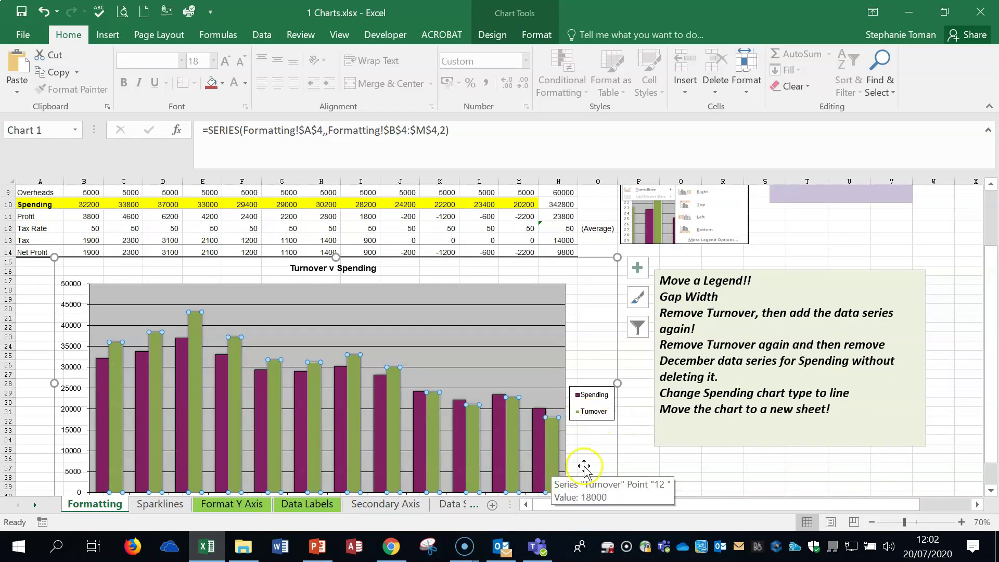
left_click(645, 475)
left_click(552, 461)
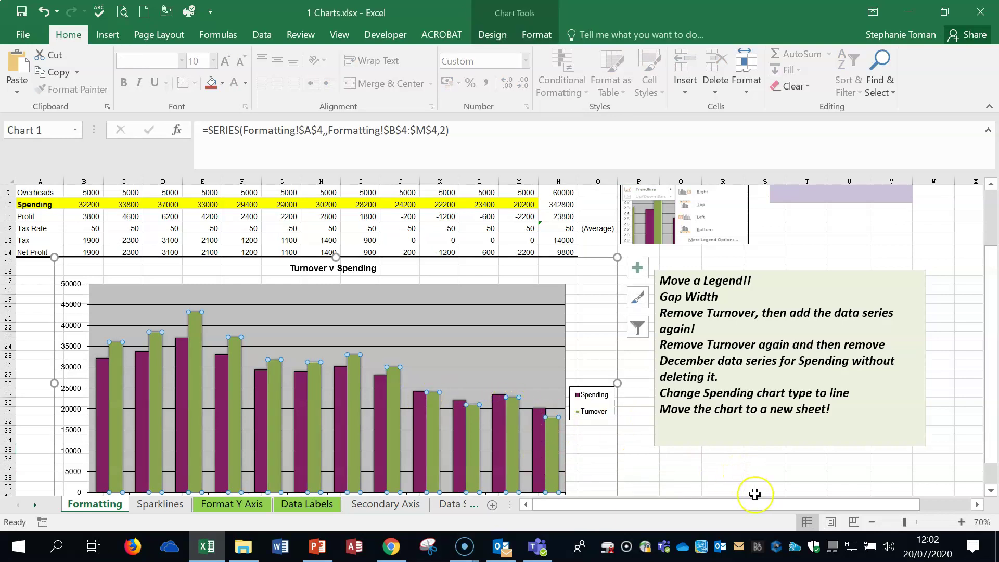
key("Delete")
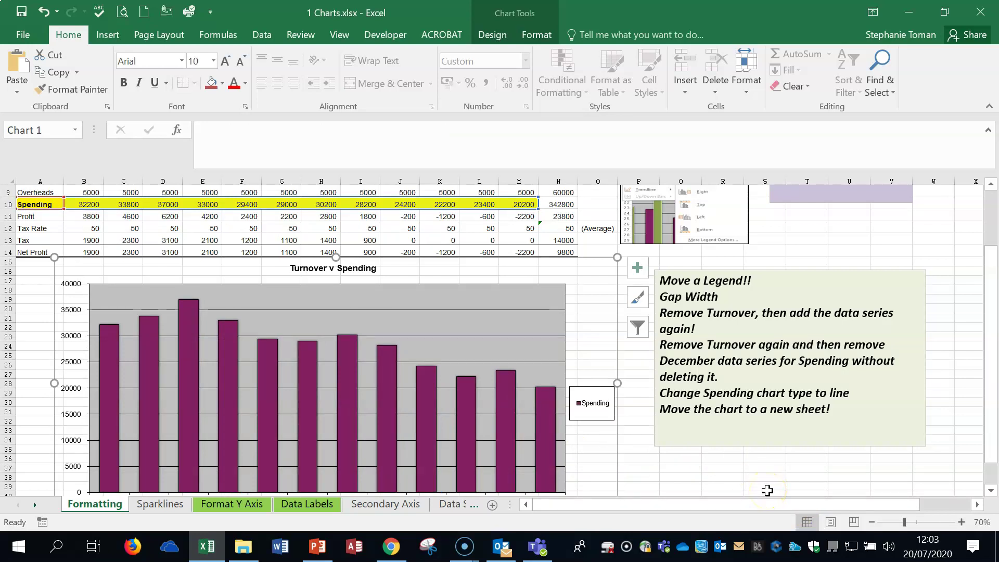
scroll(768, 487, "up", 2)
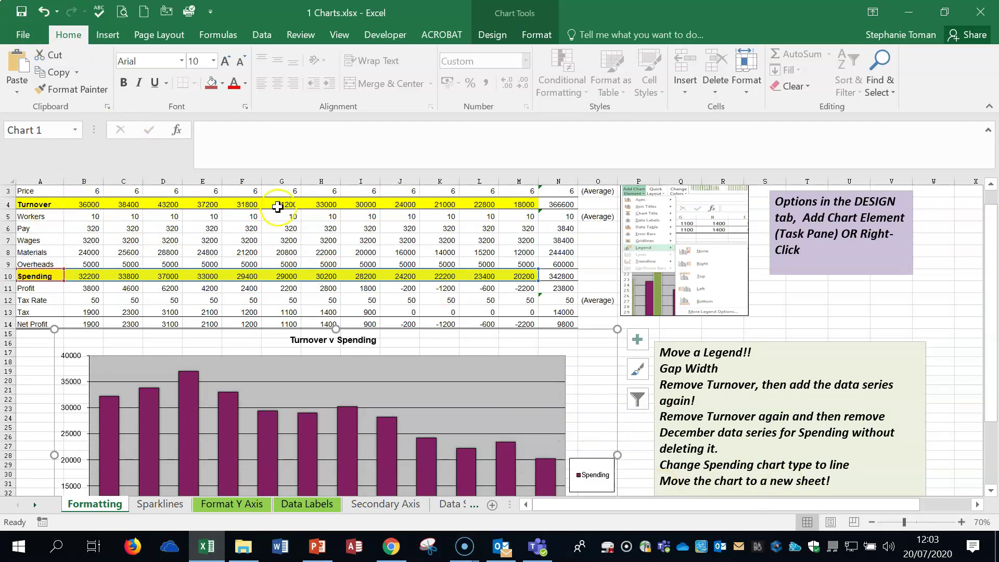
left_click(43, 12)
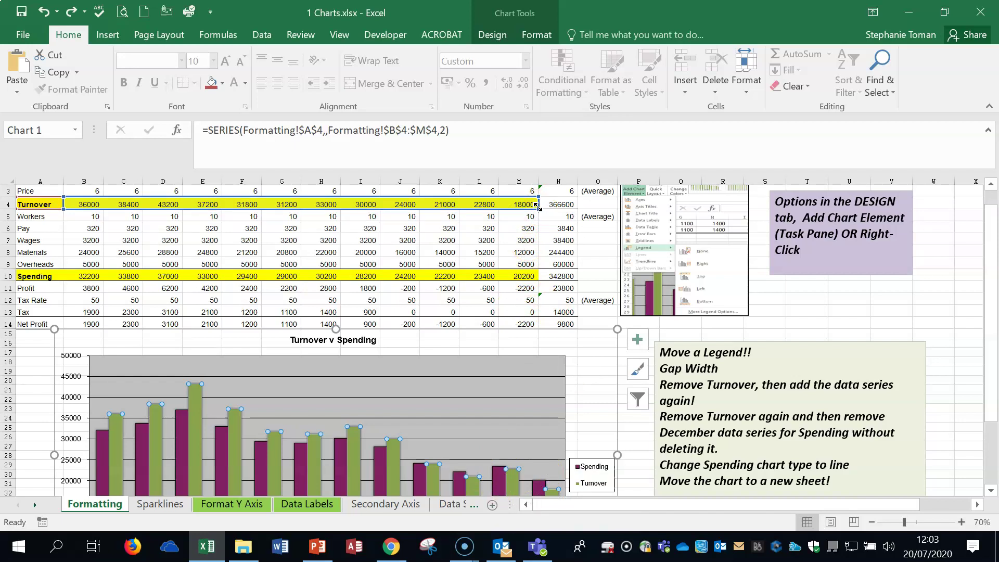
- Exclude December from the chart's Turnover series by shrinking its source range to B4:L4
left_click_drag(538, 207, 499, 203)
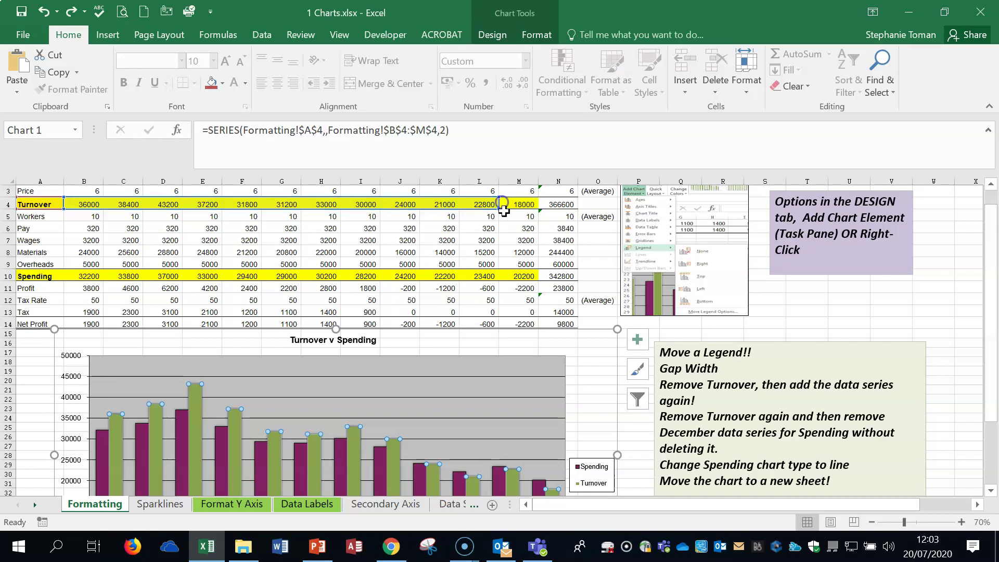
scroll(545, 340, "down", 2)
scroll(546, 341, "down", 2)
scroll(546, 341, "up", 3)
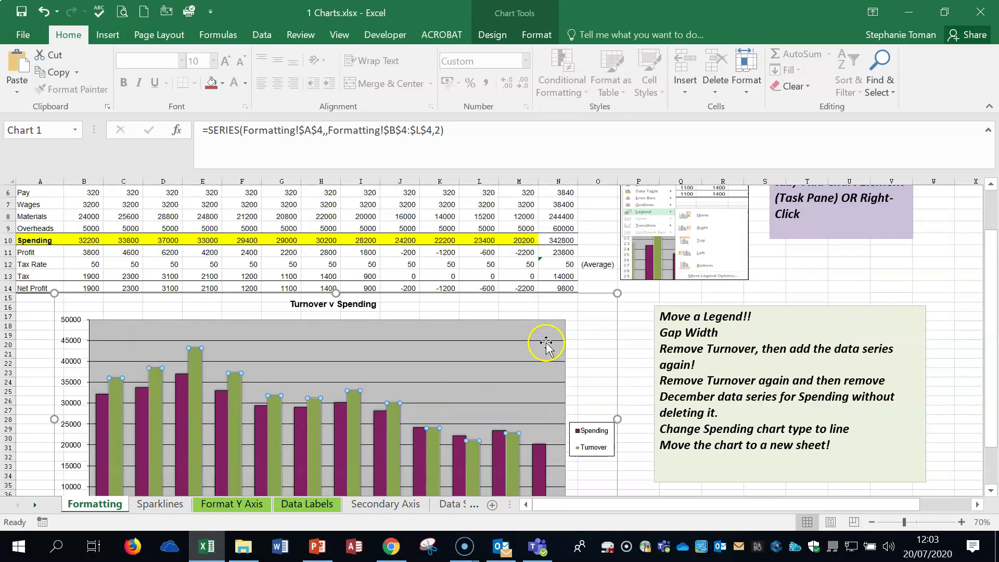
- Exclude December from the Spending series by shrinking its source range to B10:L10, and undo both the Spending and Turnover range changes
left_click(538, 479)
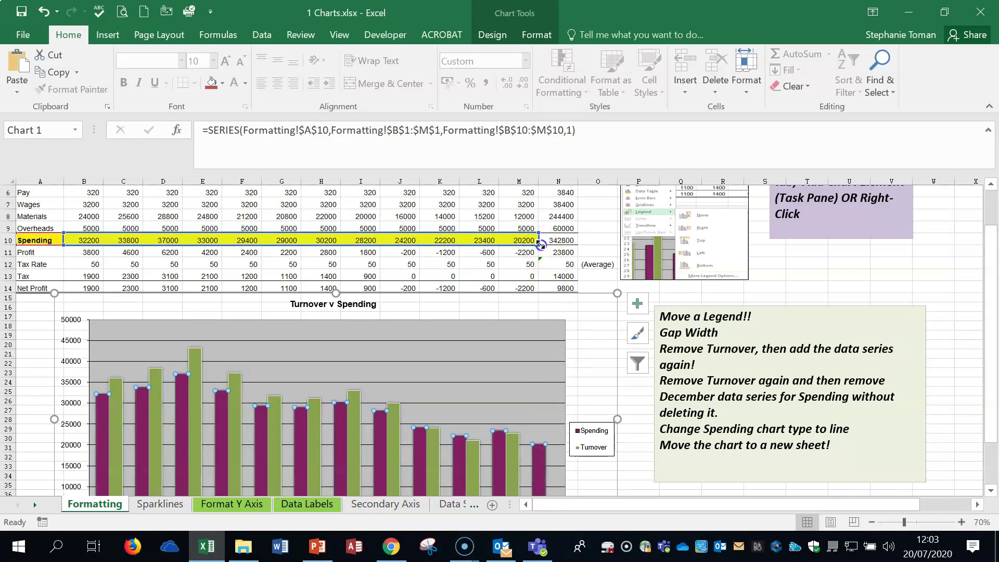
scroll(541, 245, "up", 2)
scroll(541, 245, "down", 2)
left_click_drag(538, 233, 500, 230)
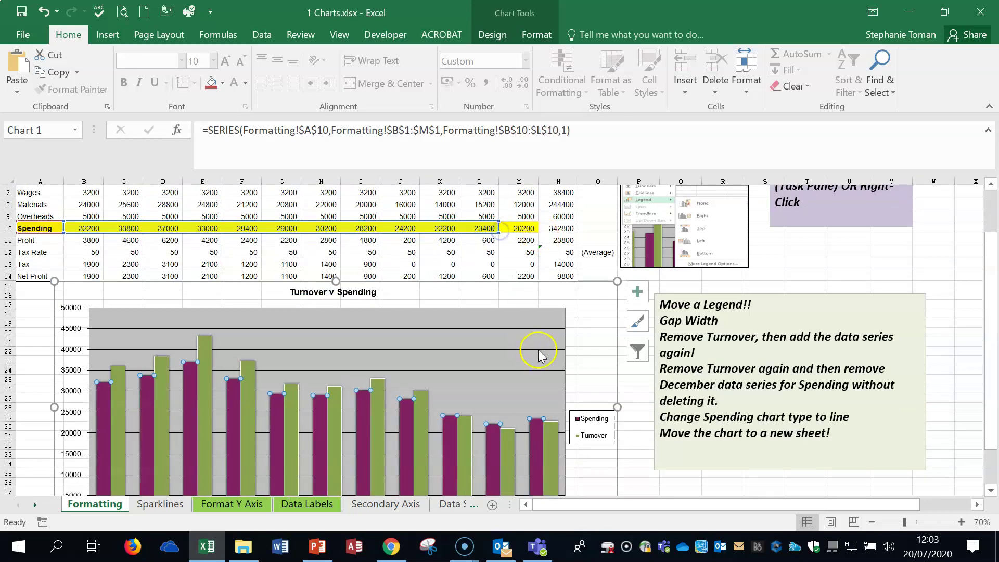
scroll(539, 349, "down", 1)
left_click_drag(505, 192, 505, 193)
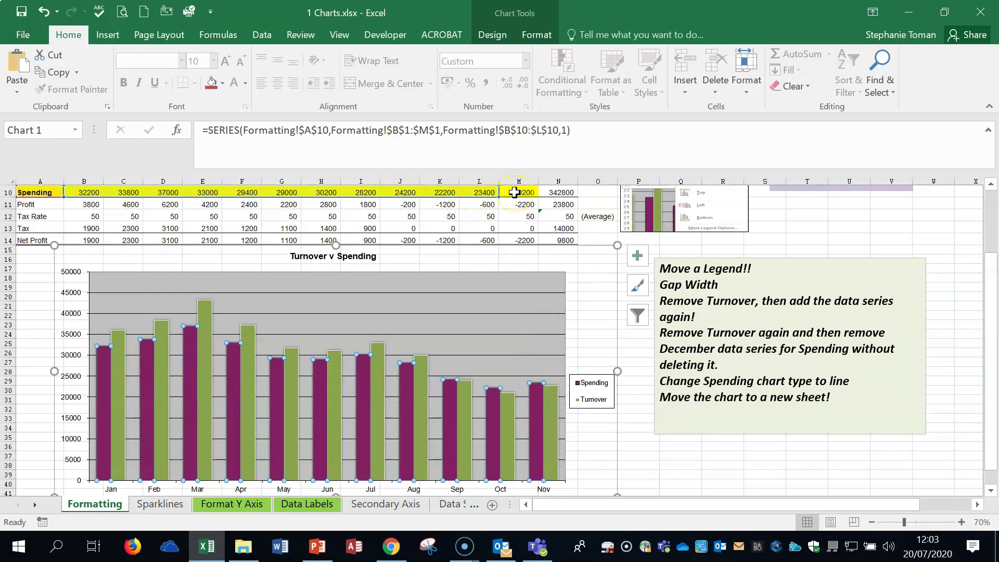
mouse_move(556, 408)
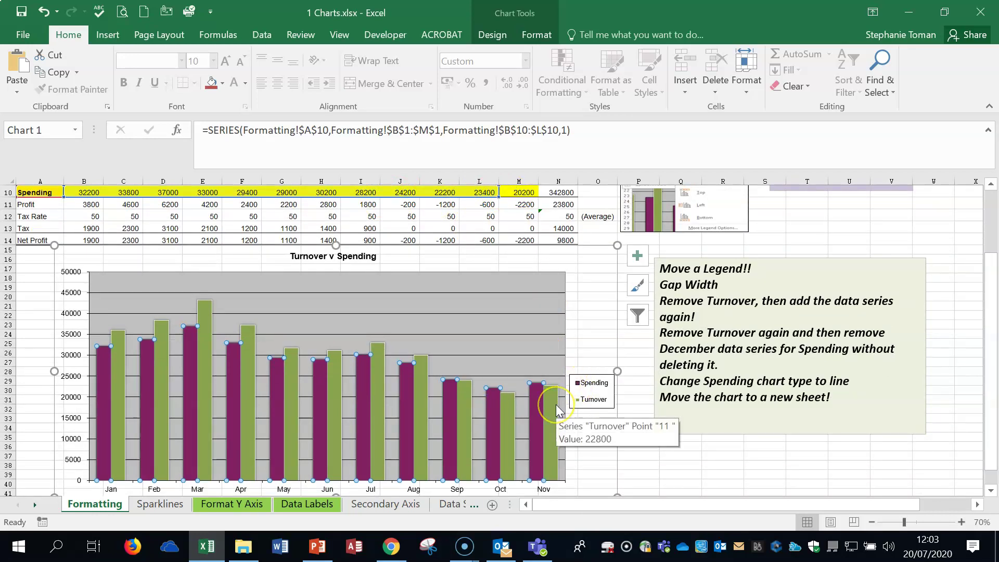
left_click(46, 12)
left_click(45, 11)
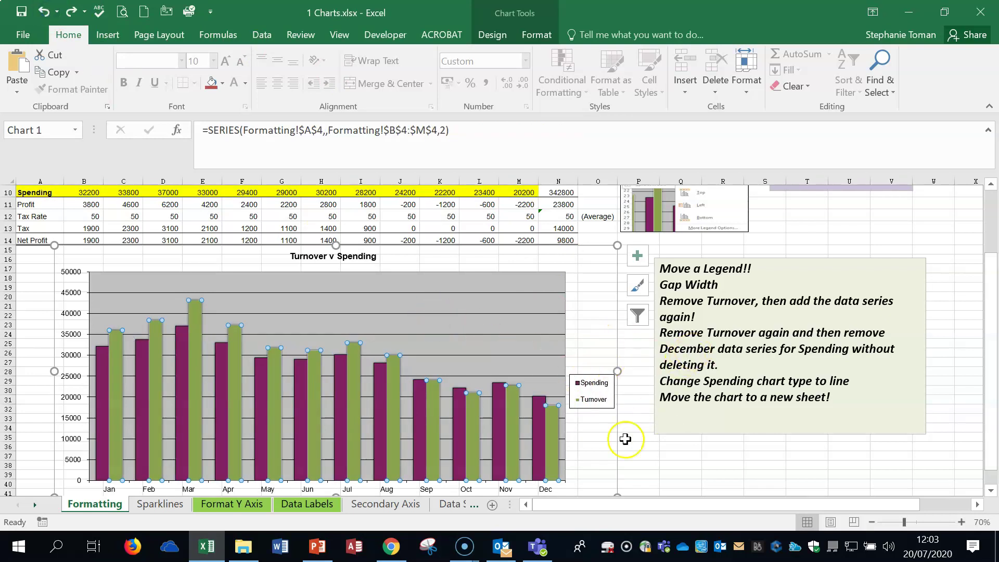
- Delete the Turnover data series from the Turnover v Spending chart
left_click(552, 445)
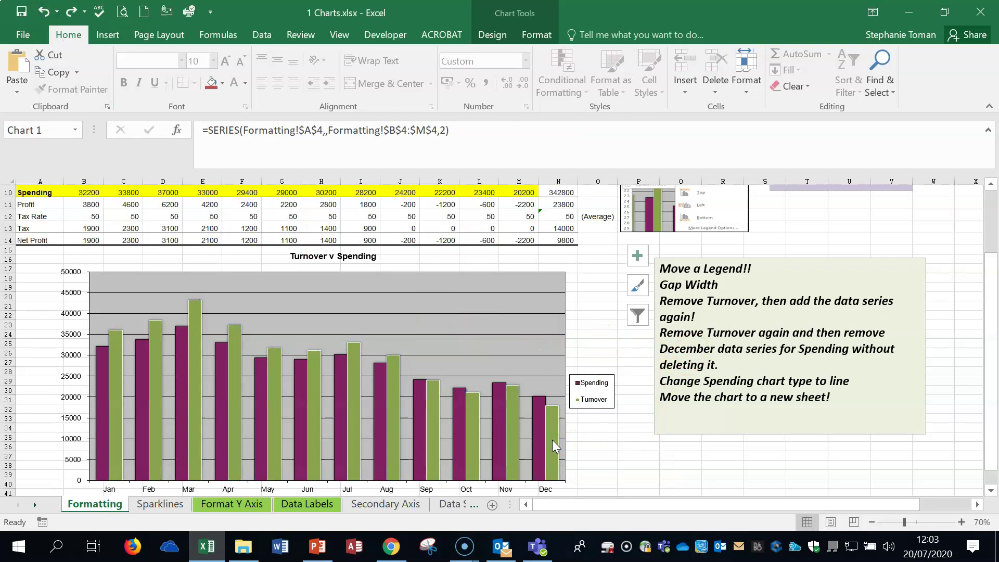
key("Delete")
scroll(665, 345, "up", 3)
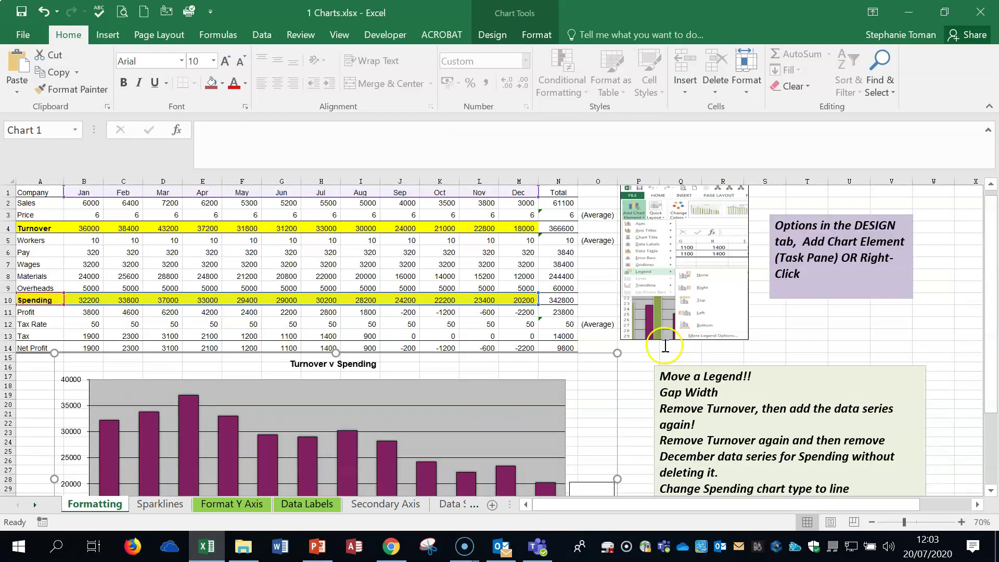
scroll(665, 350, "down", 2)
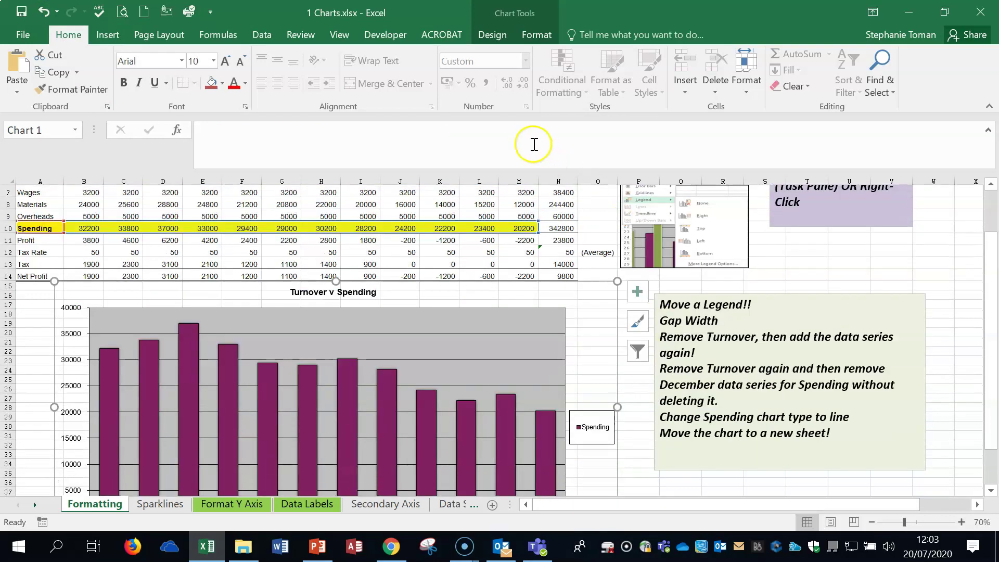
- Add a new series in the chart's data source, taking its name from cell A4
left_click(495, 36)
left_click(537, 33)
left_click(493, 36)
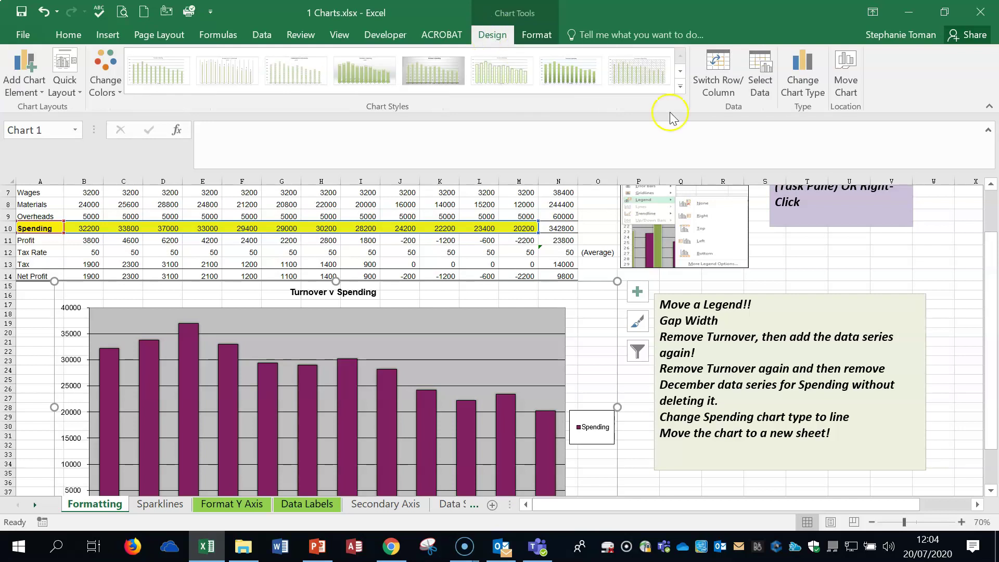
left_click(756, 91)
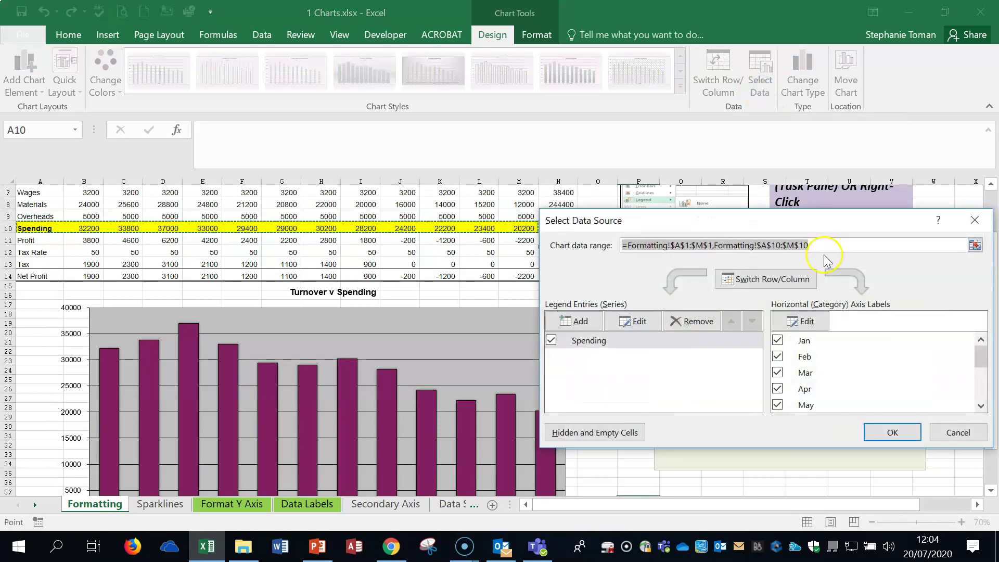
left_click_drag(847, 220, 888, 105)
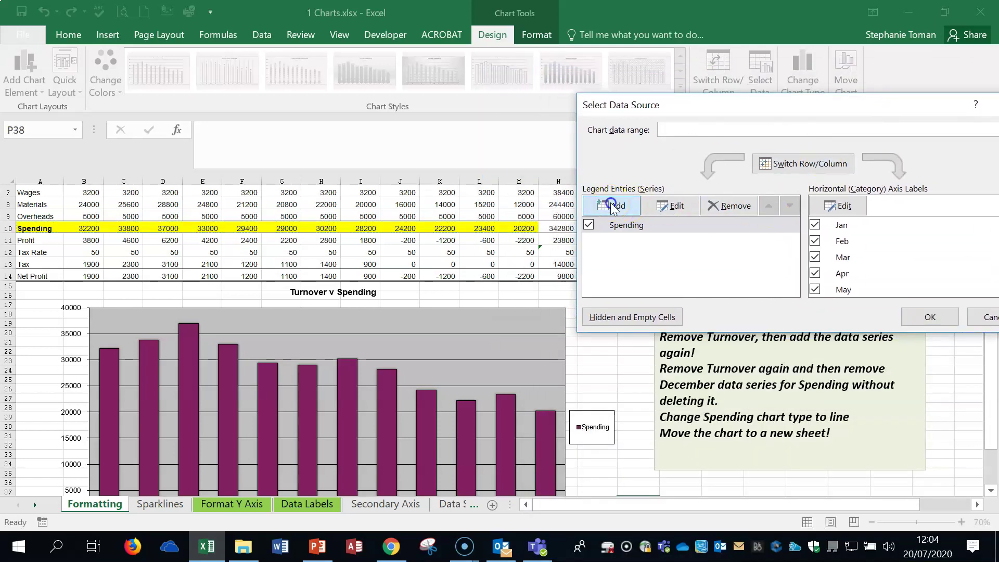
left_click(614, 207)
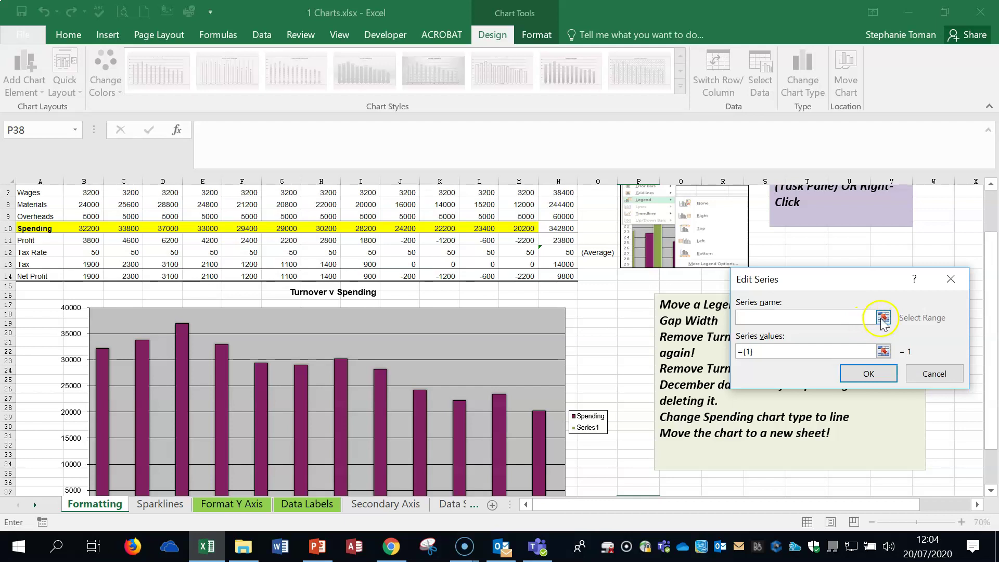
scroll(37, 223, "up", 2)
left_click(34, 227)
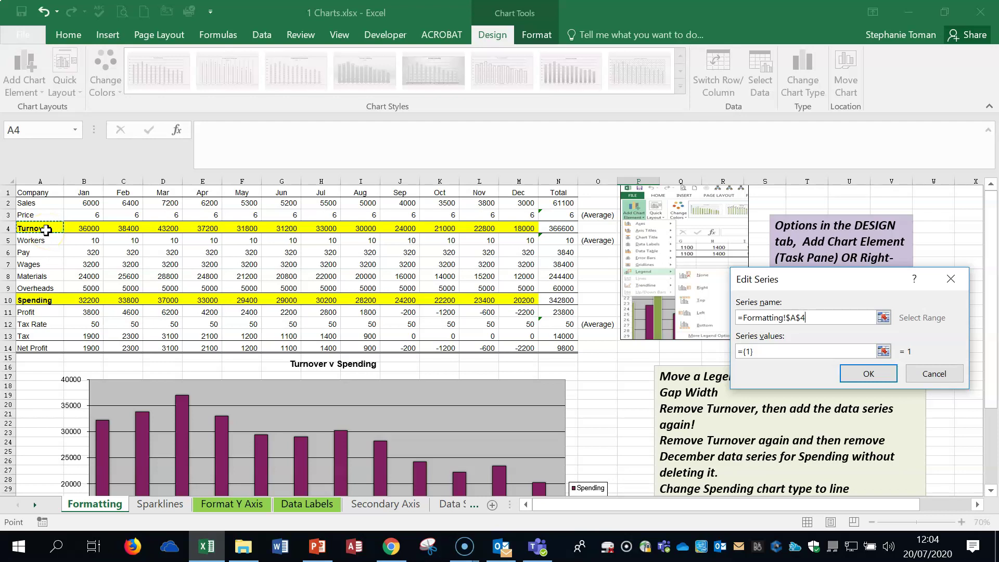
- Set the new Turnover series' values to B4:M4, confirm the data source, and select the series in the chart
left_click(883, 352)
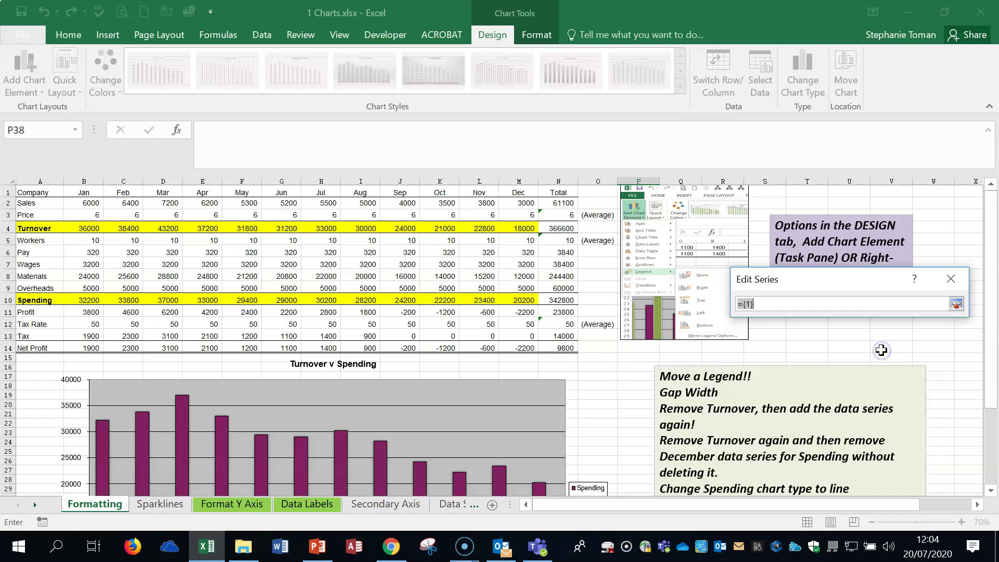
left_click_drag(89, 228, 528, 227)
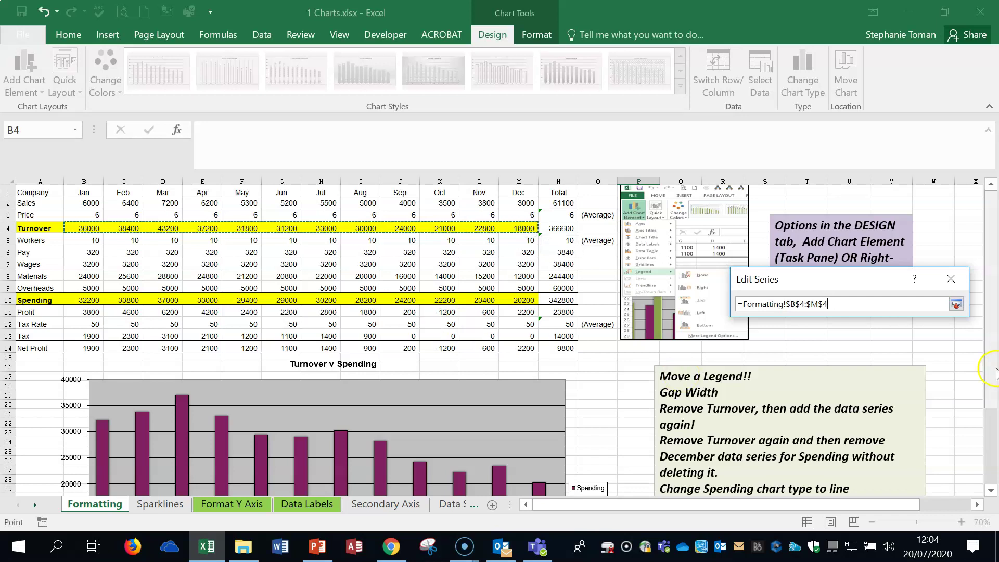
left_click(956, 304)
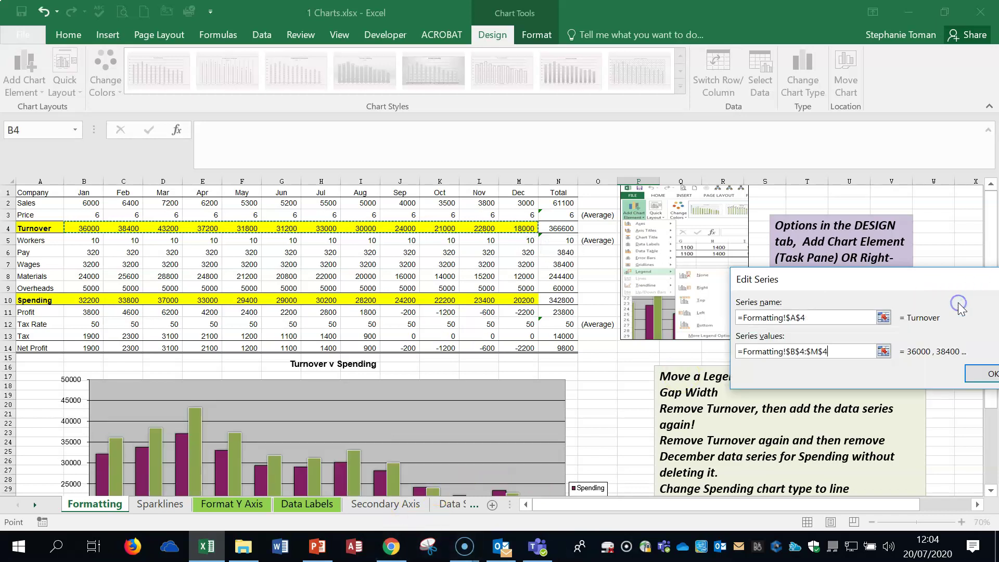
left_click(981, 373)
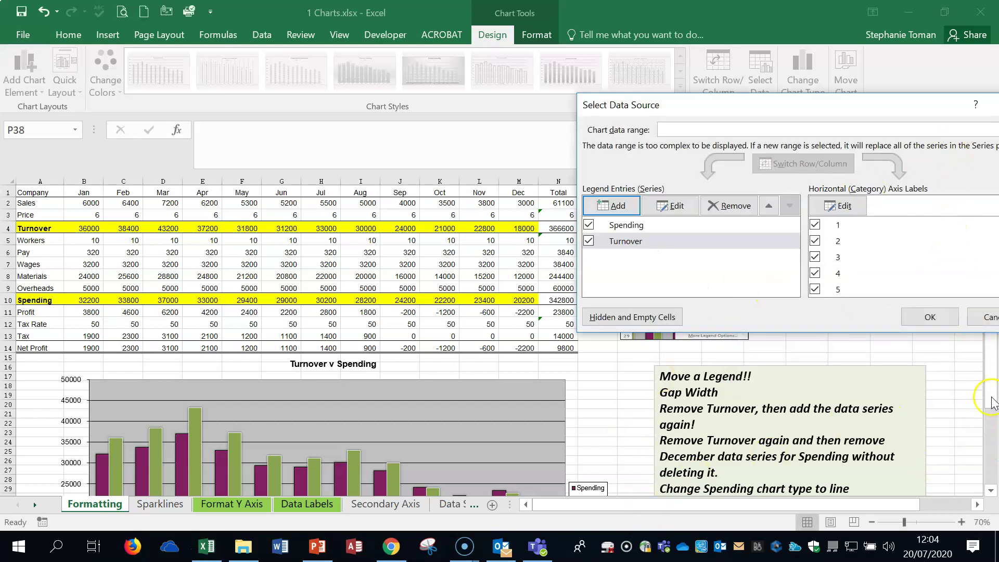
left_click(930, 317)
left_click_drag(992, 396, 317, 341)
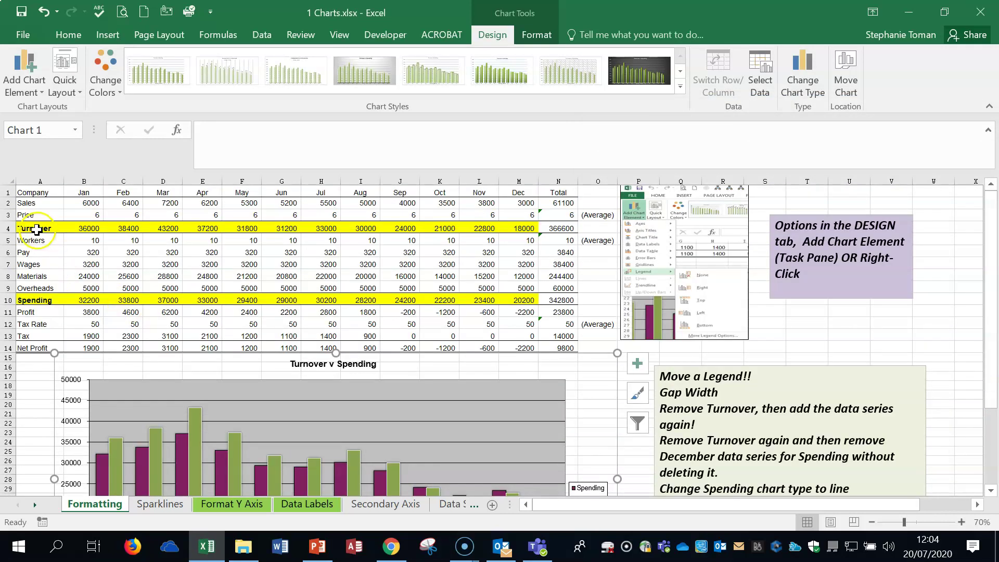
left_click(393, 470)
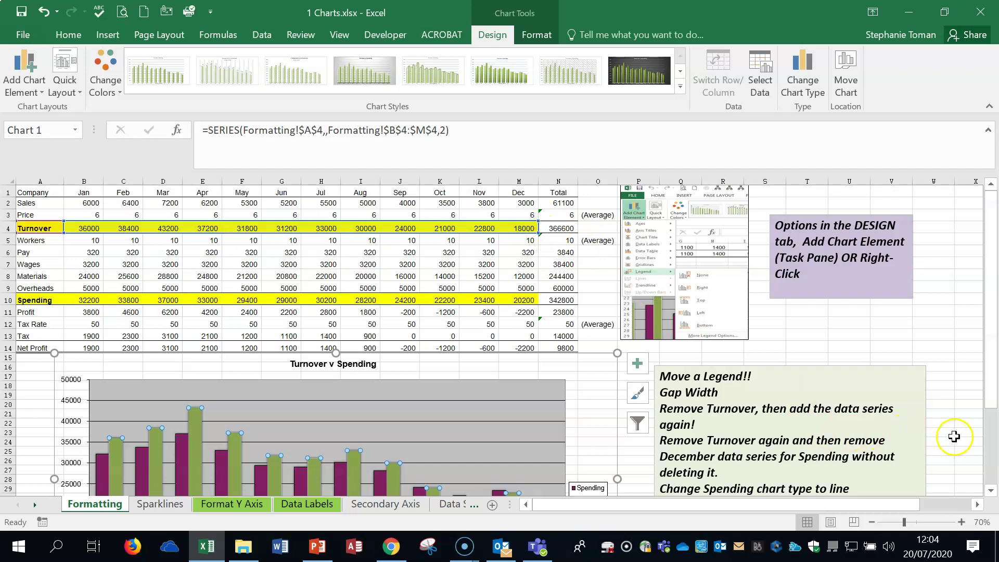
- Remove December from the chart's Spending series without deleting its data by shrinking the source range to B10:L10
scroll(944, 447, "down", 1)
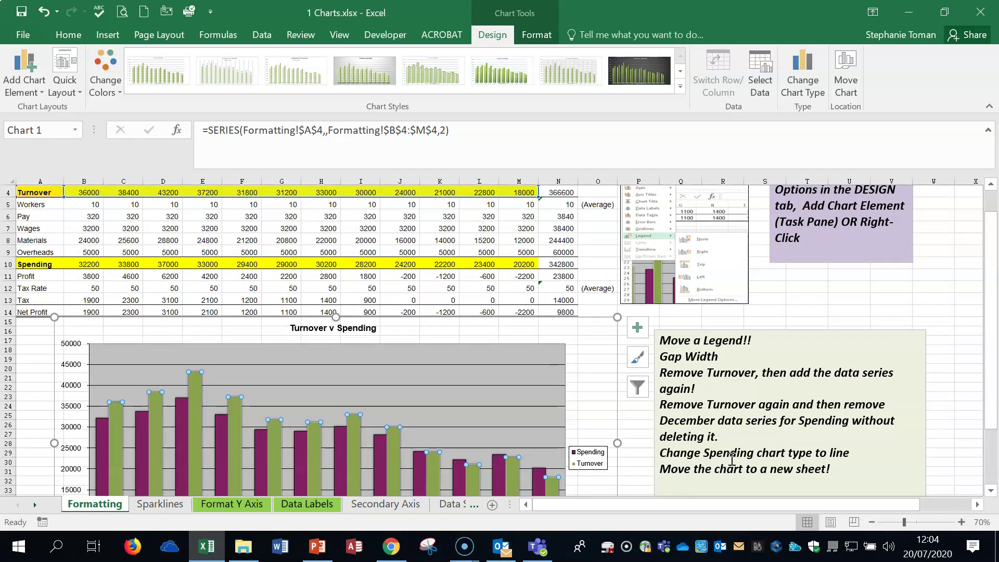
left_click(495, 473)
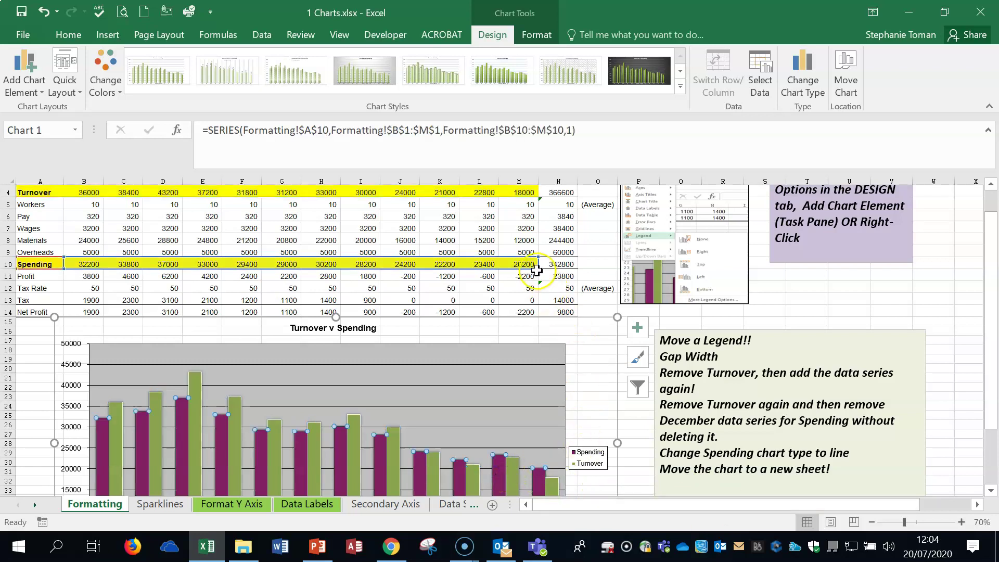
left_click_drag(536, 267, 499, 267)
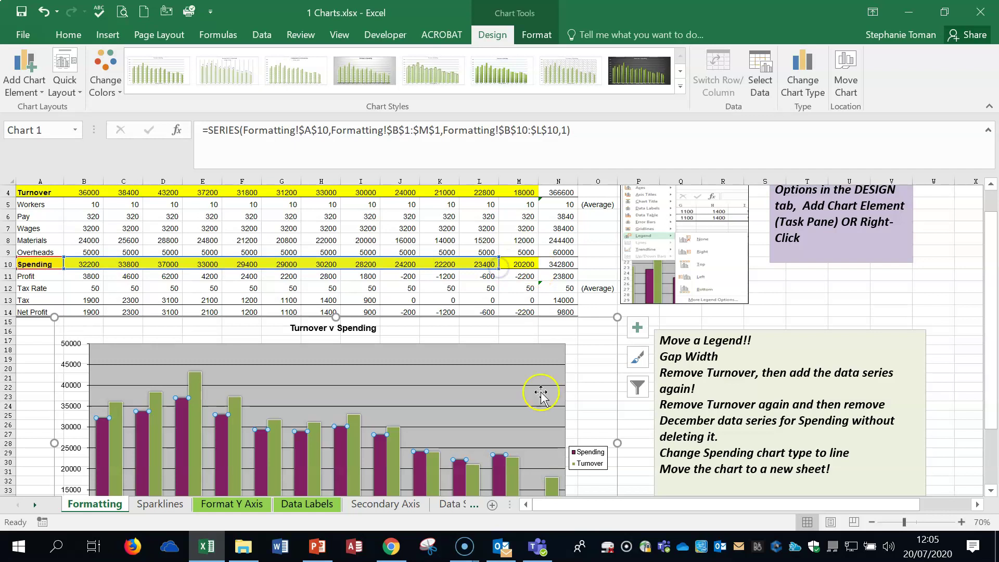
scroll(563, 435, "down", 2)
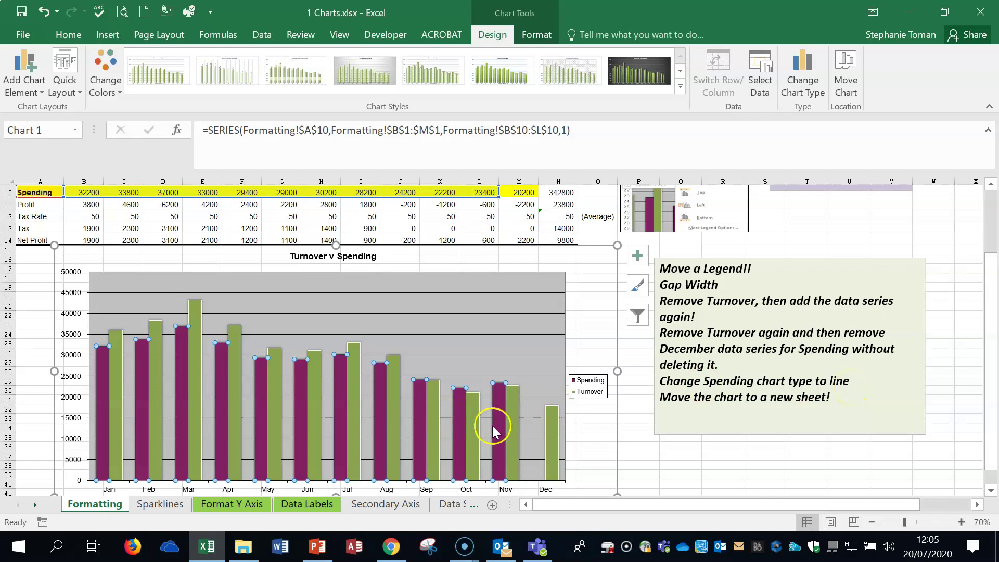
- Change the chart type of the Spending series to Line, keeping Turnover as Clustered Column
right_click(460, 421)
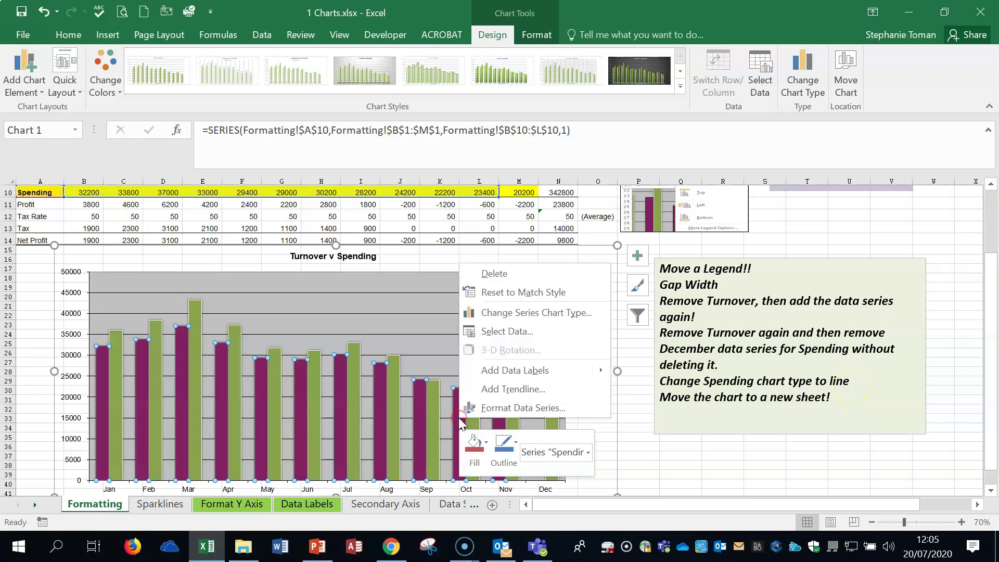
left_click(511, 314)
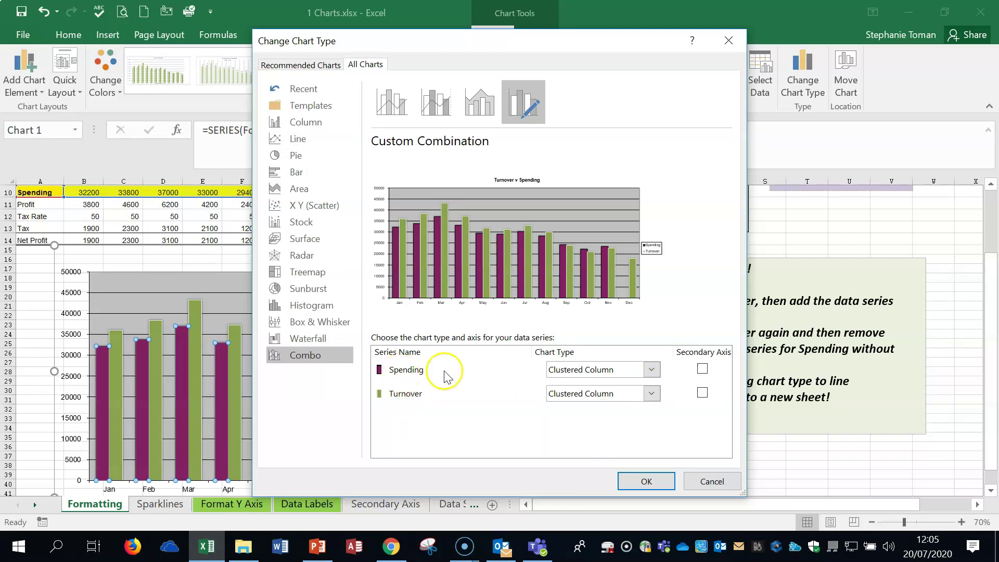
left_click(650, 370)
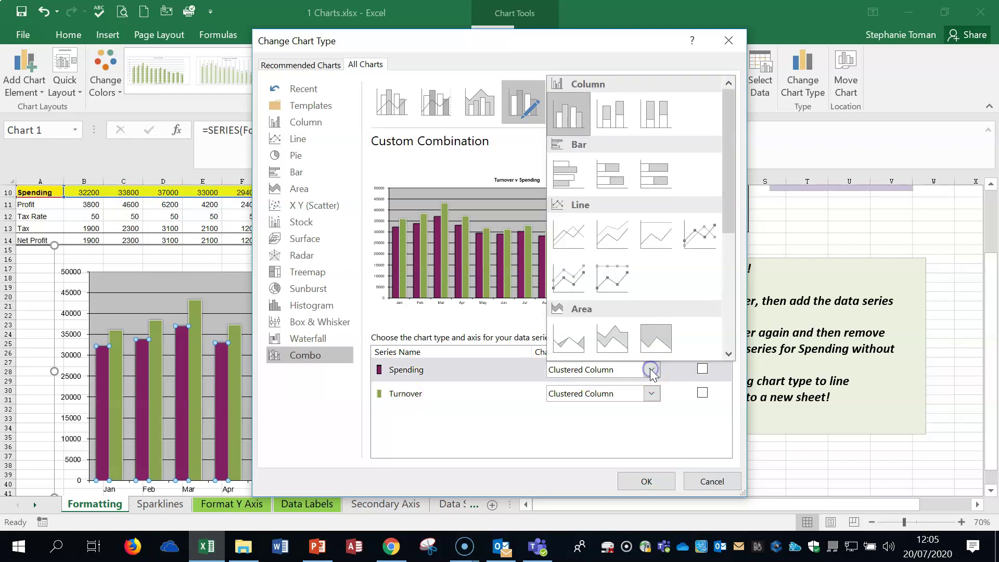
left_click(569, 234)
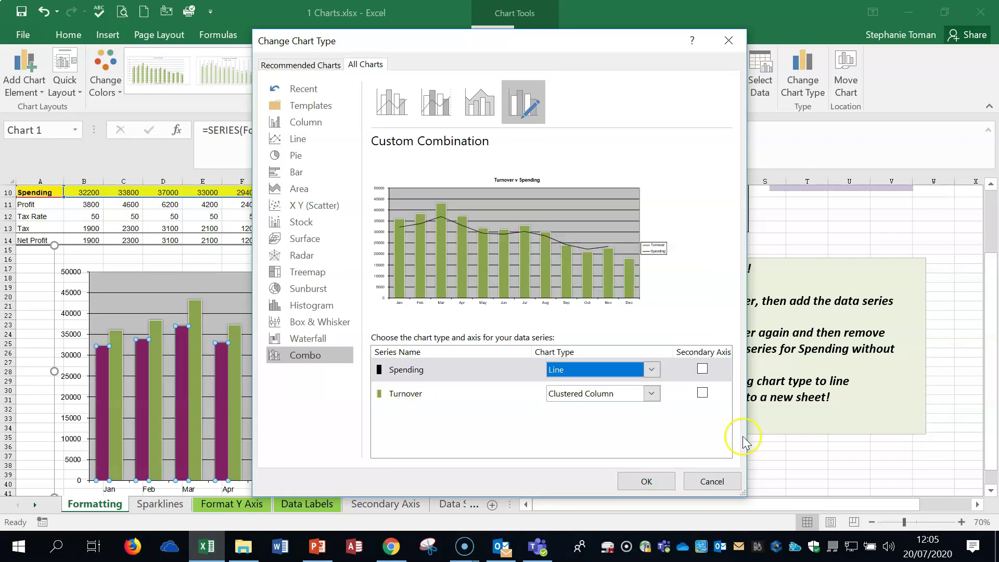
left_click(645, 481)
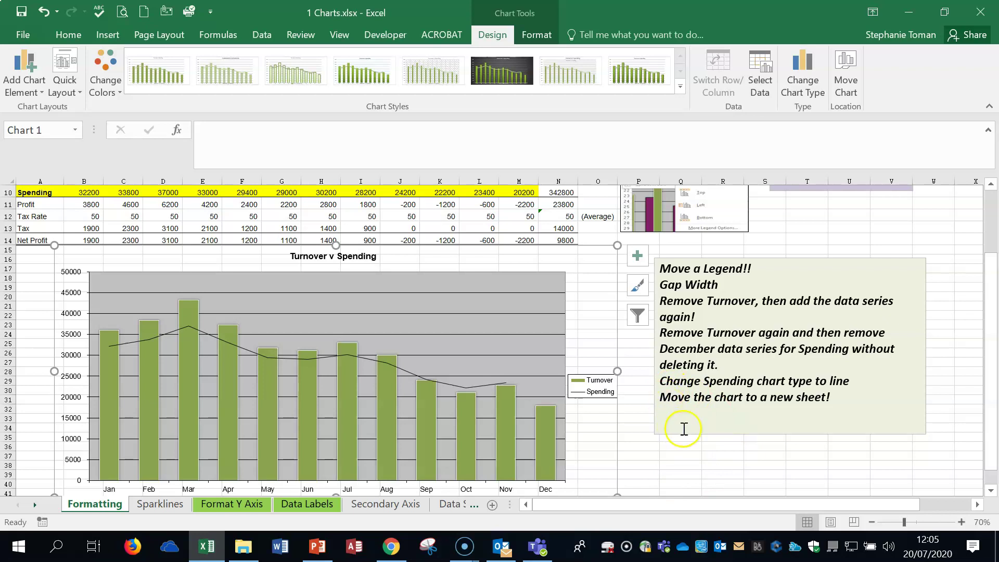
- Compare the commands available for the chart area, the legend, the Turnover series and the plot area, looking for Move Chart
right_click(593, 296)
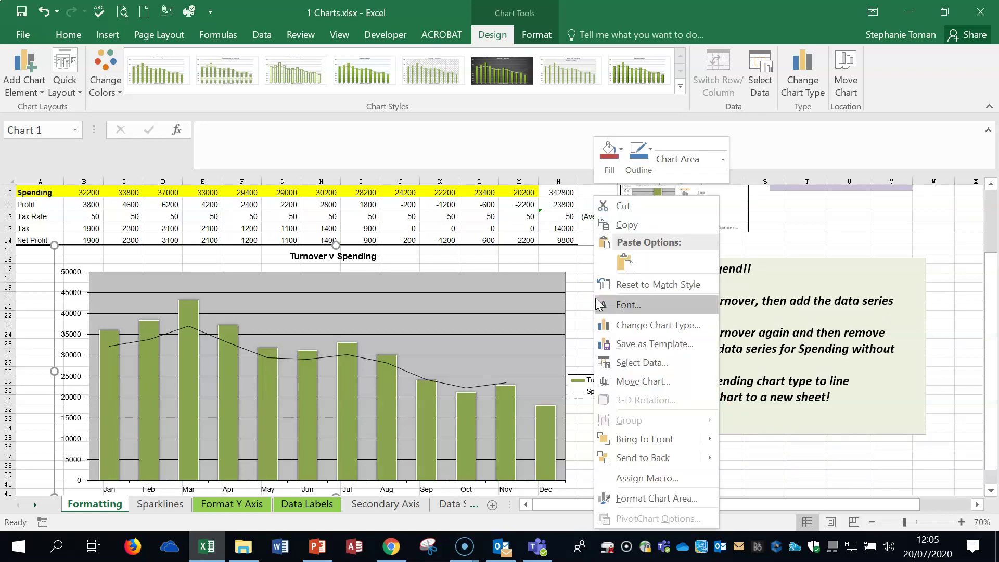
left_click(677, 332)
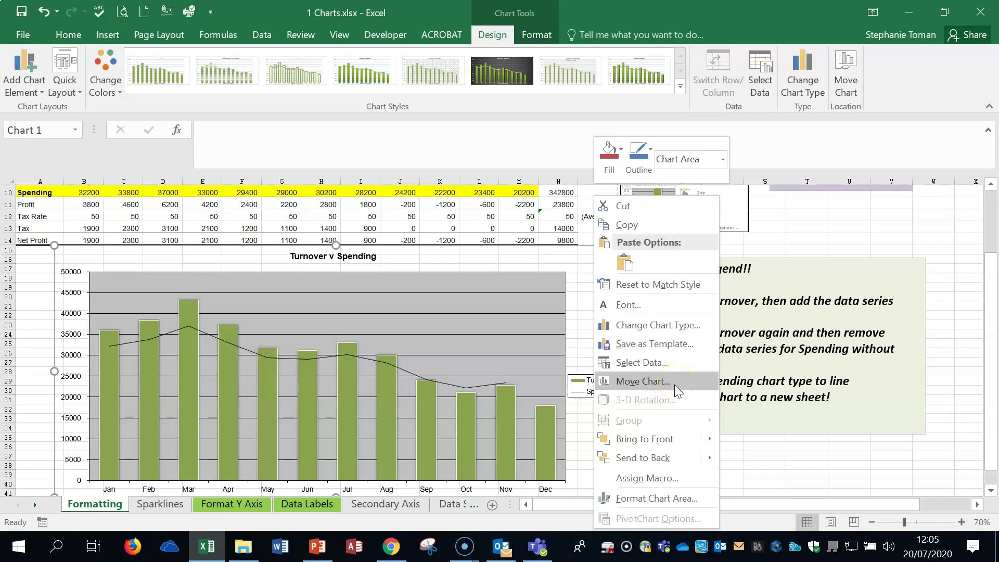
left_click(780, 452)
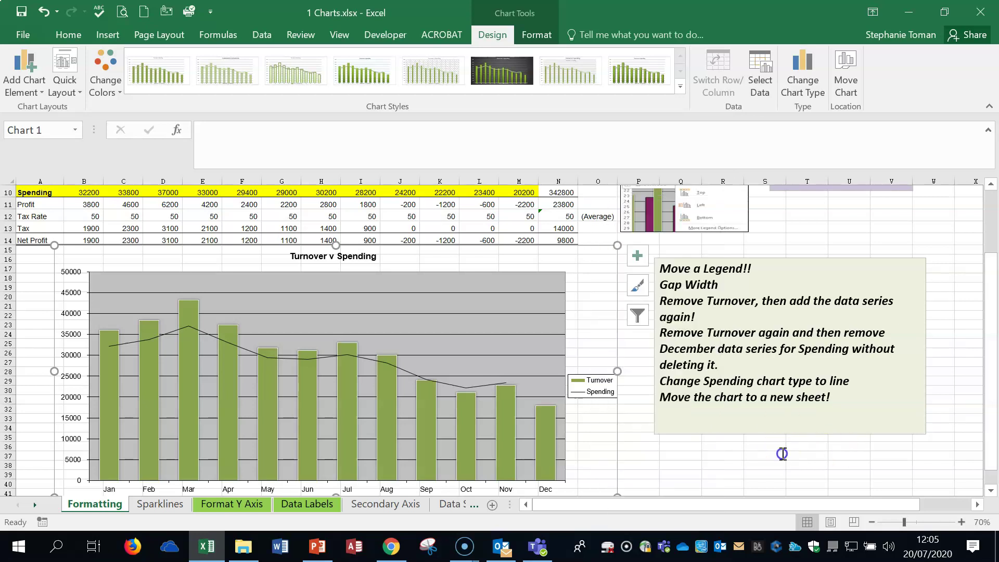
right_click(597, 397)
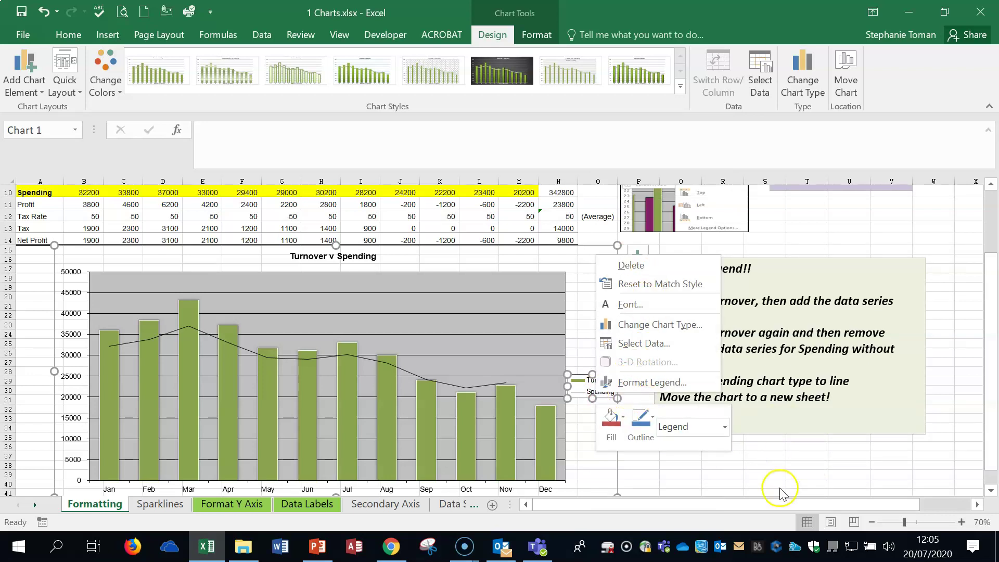
left_click(883, 464)
right_click(462, 419)
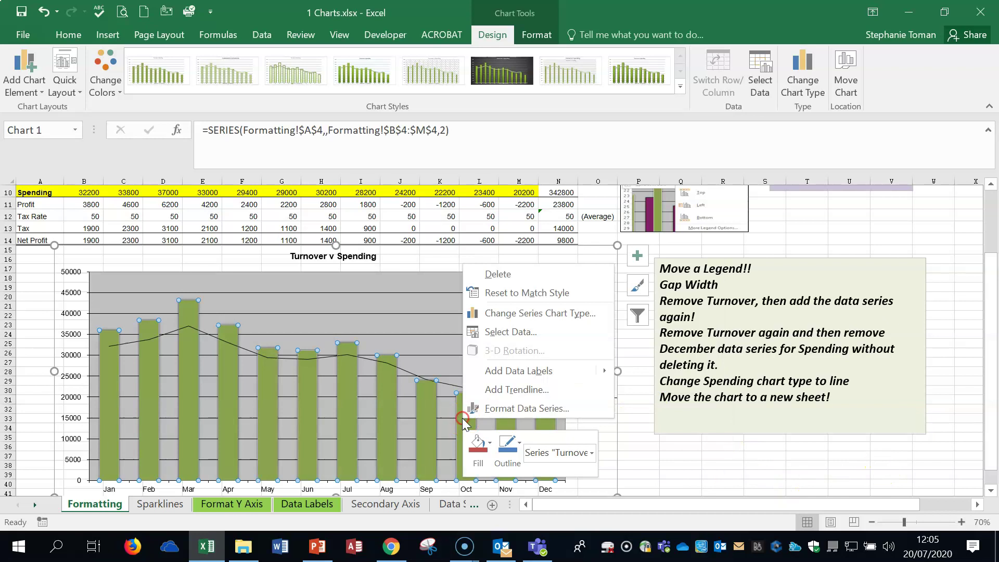
left_click(705, 465)
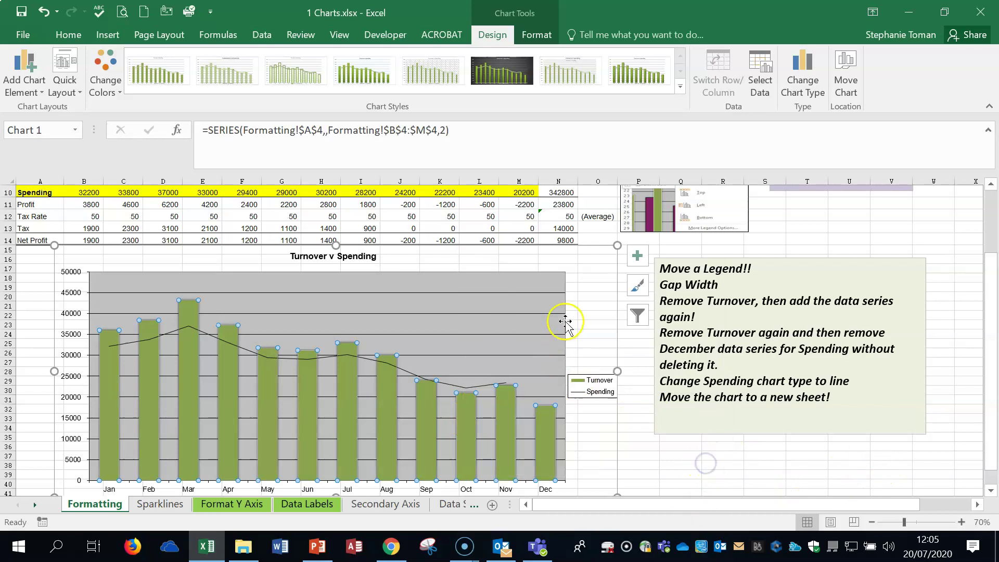
right_click(523, 308)
left_click(572, 436)
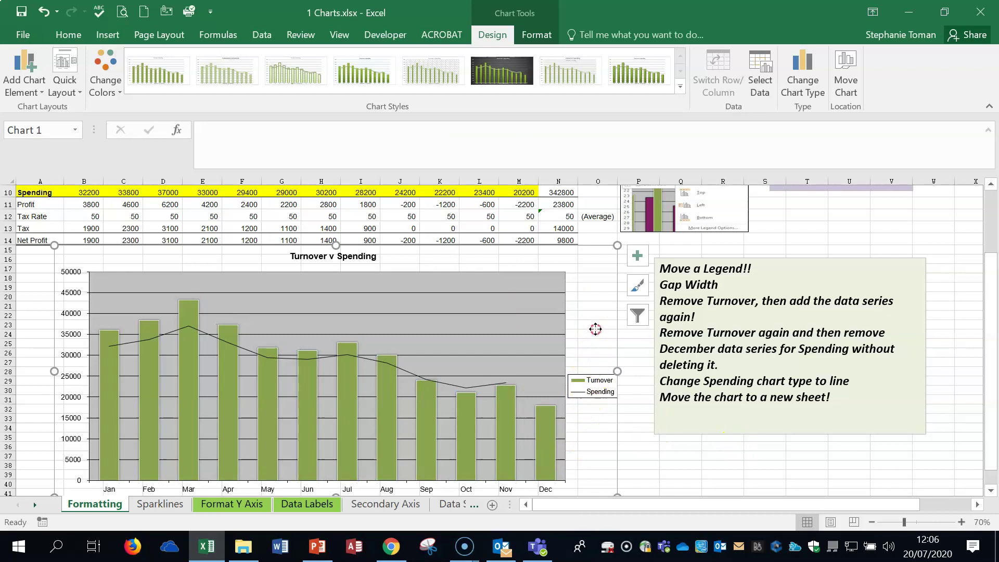
- Move the Turnover v Spending chart to a new sheet named Chart1
right_click(596, 332)
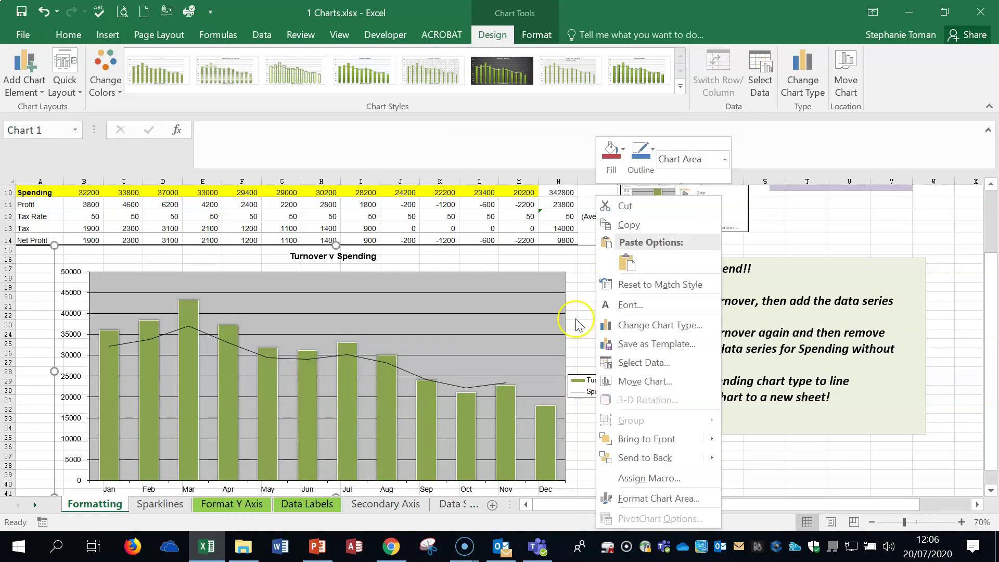
left_click(695, 382)
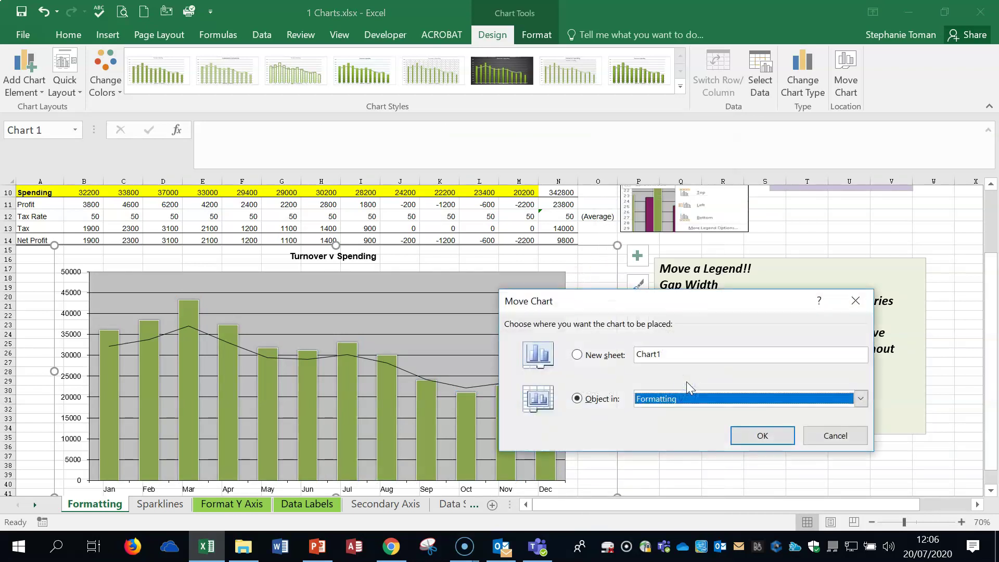
left_click(577, 355)
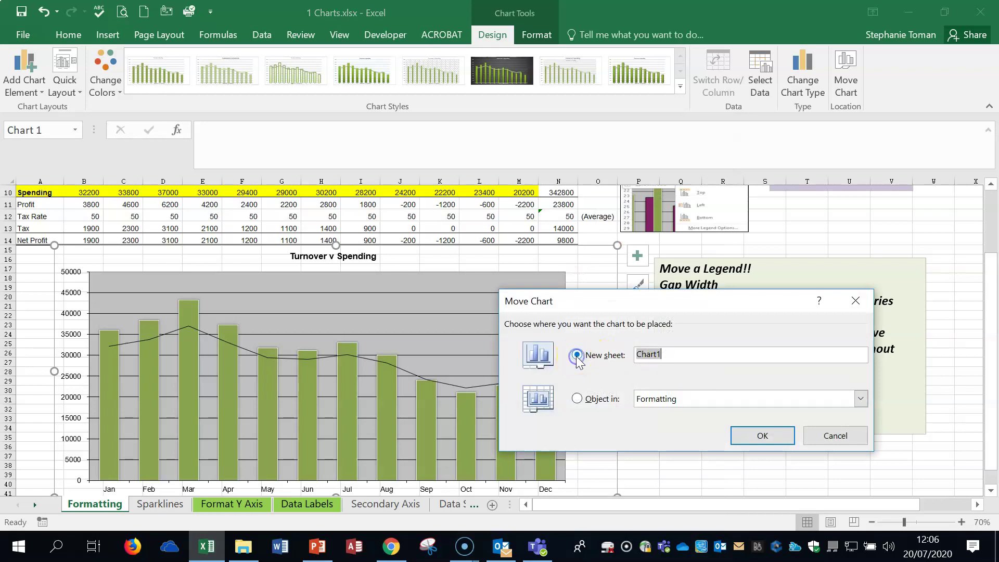
left_click(682, 352)
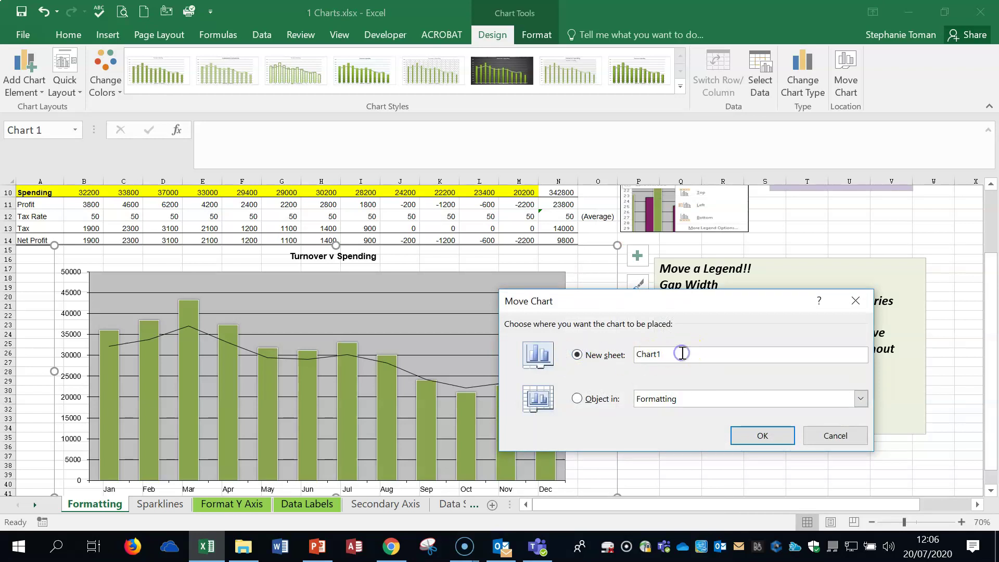
left_click(759, 437)
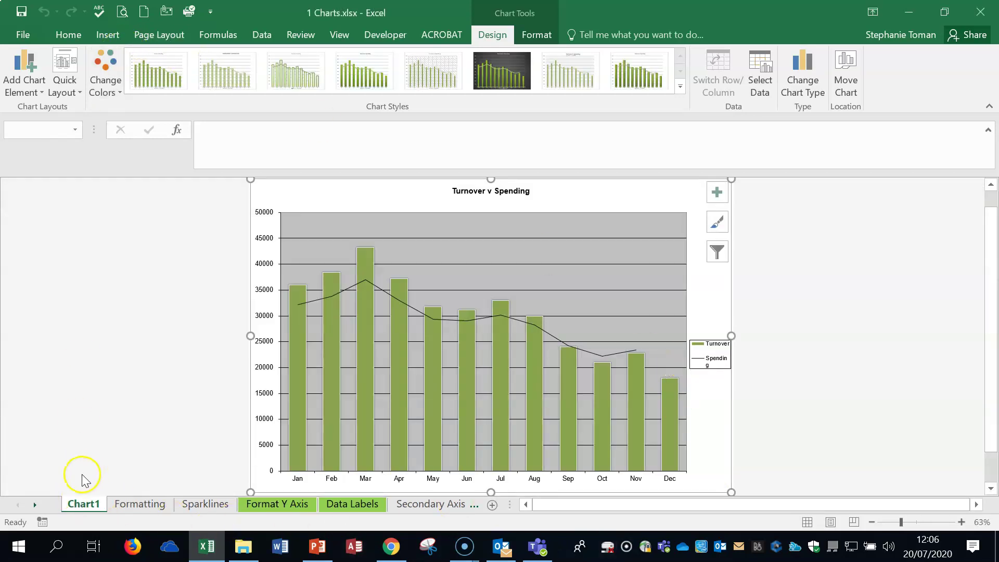
- Move the chart from the Chart1 sheet back into the Formatting sheet as an embedded object
right_click(705, 280)
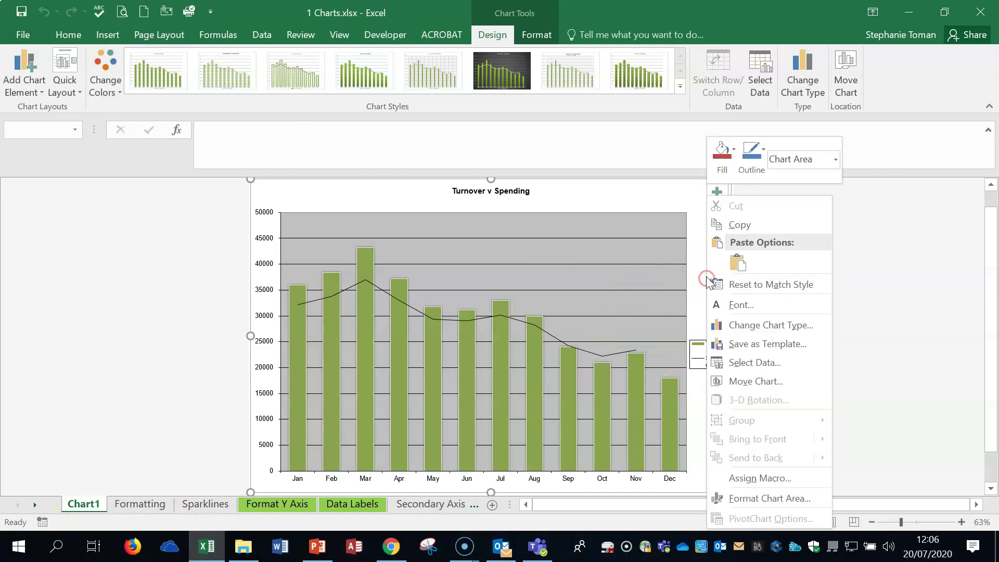
left_click(762, 381)
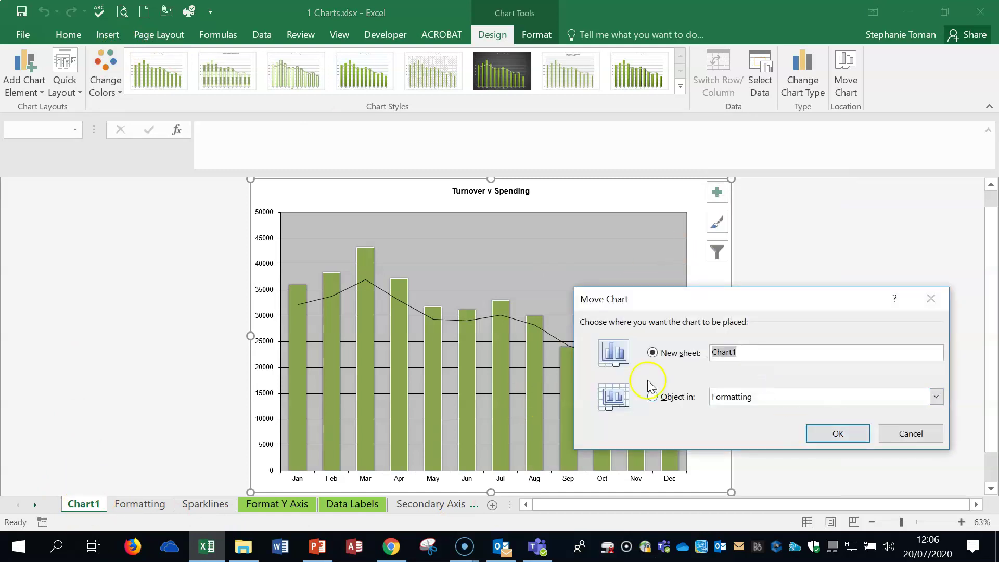
left_click(653, 398)
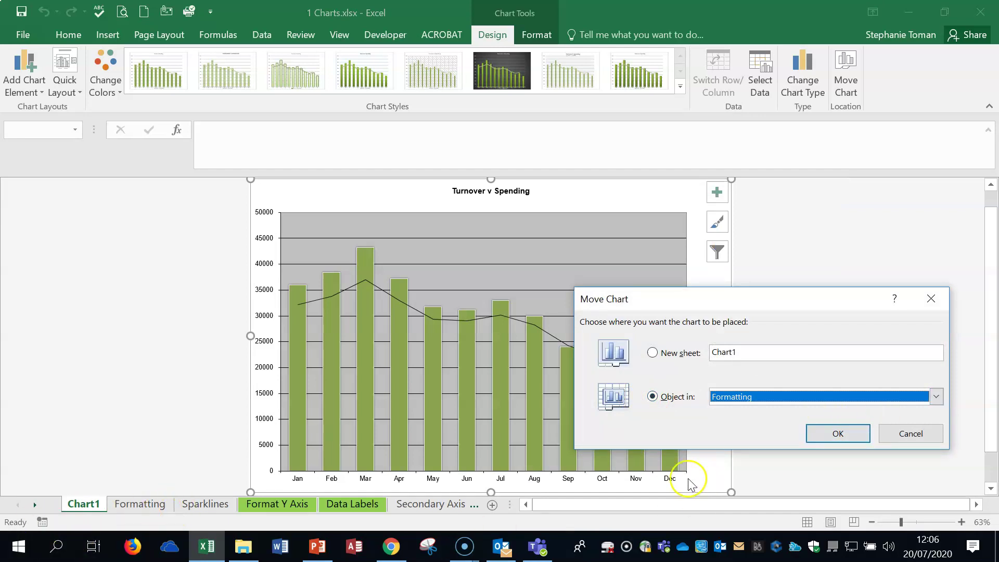
left_click(835, 437)
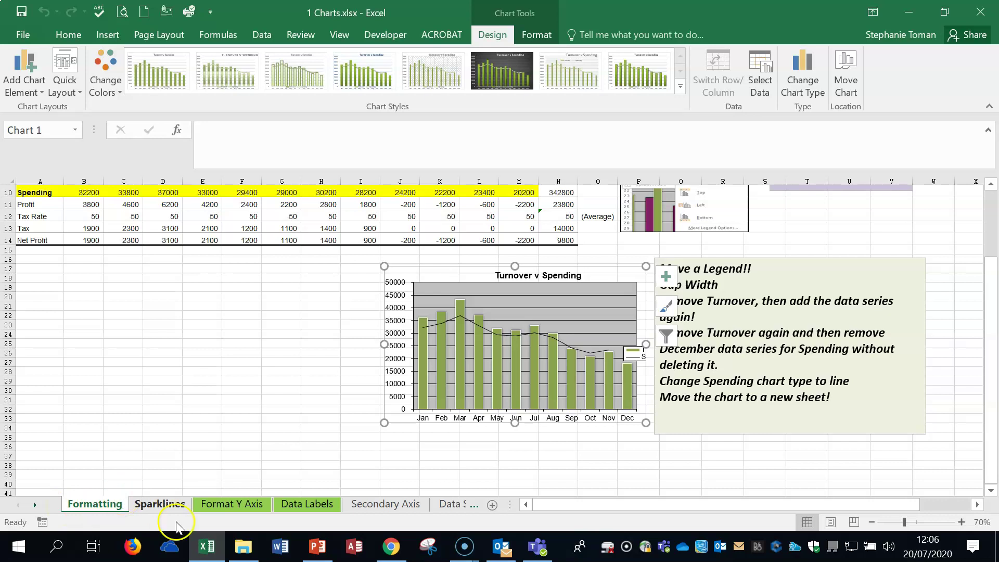
- Reposition the chart below the data table near column B, enlarge it to about column N, and deselect it
left_click_drag(474, 270, 150, 262)
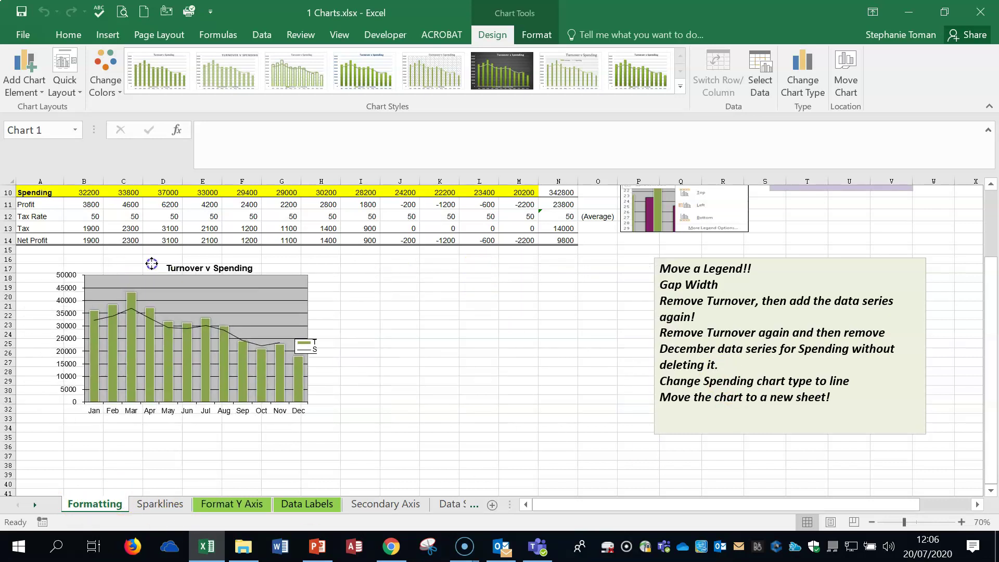
left_click_drag(324, 417, 585, 452)
left_click(770, 481)
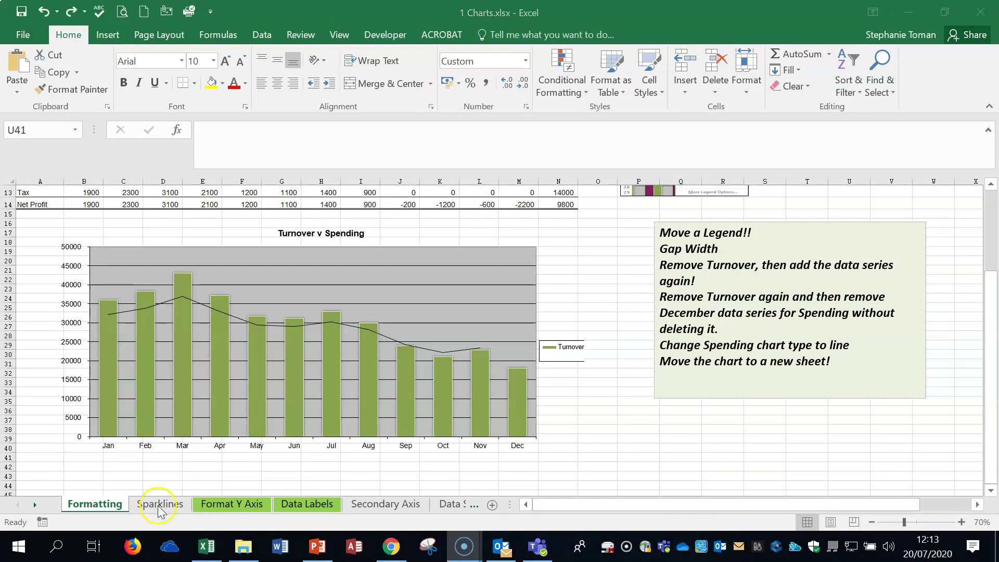
- On the Sparklines sheet, review the data range and location range of the sparkline group in column Q without changing them
left_click(159, 504)
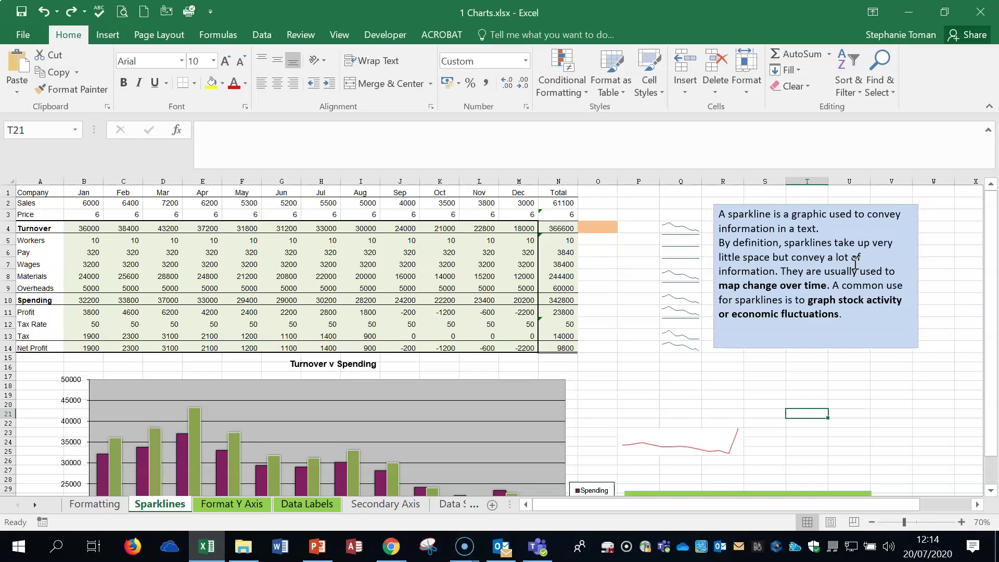
left_click(687, 238)
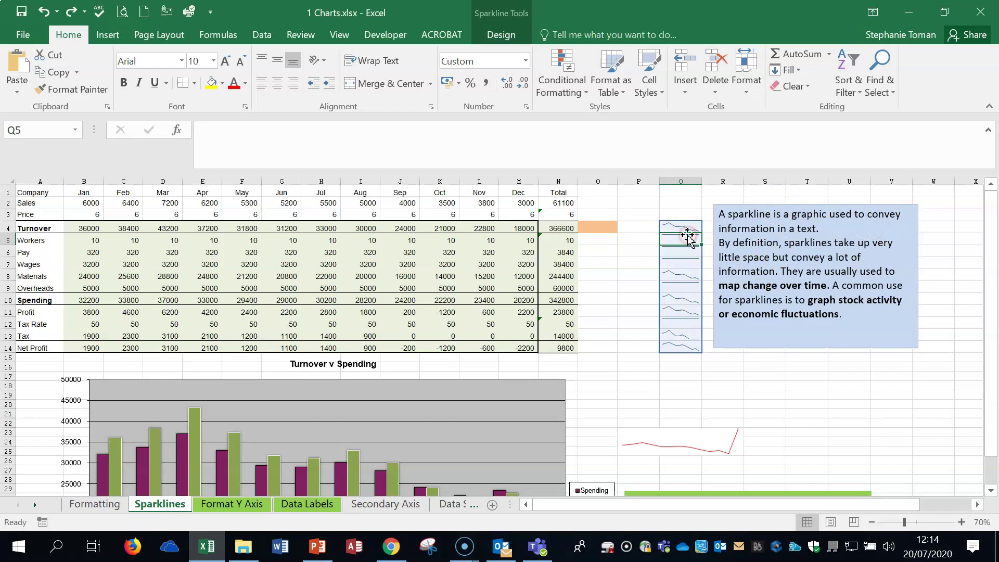
right_click(683, 277)
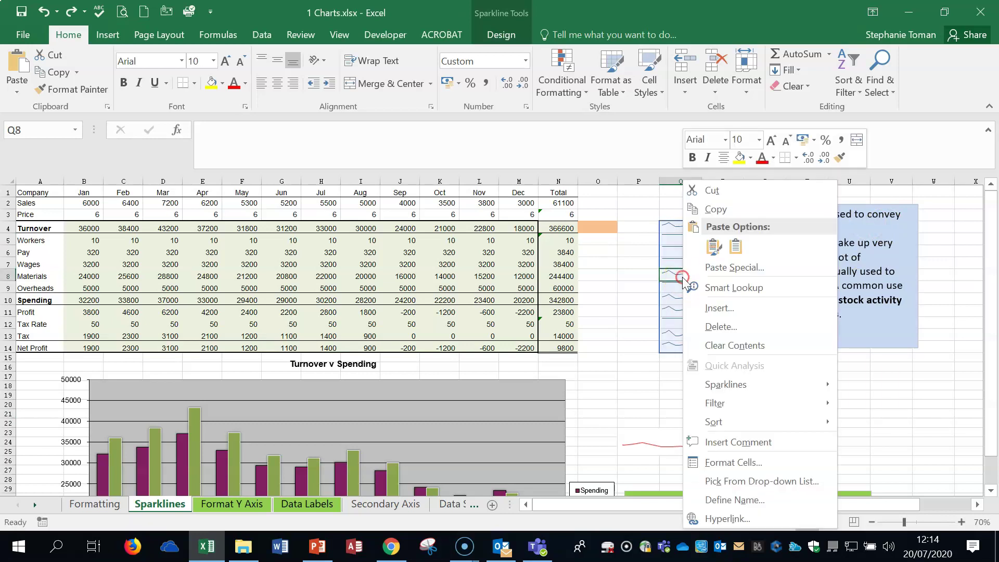
left_click(798, 386)
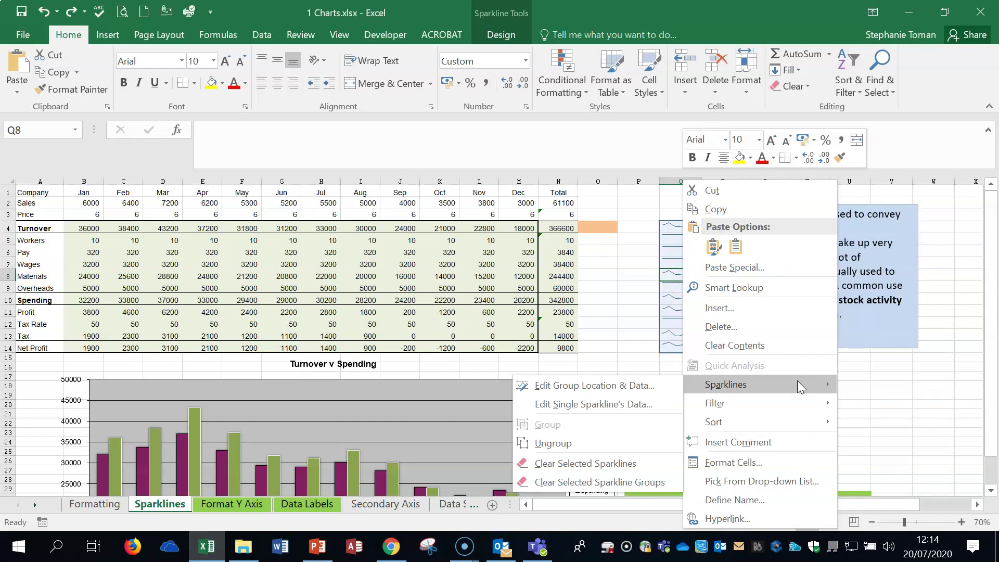
left_click(602, 387)
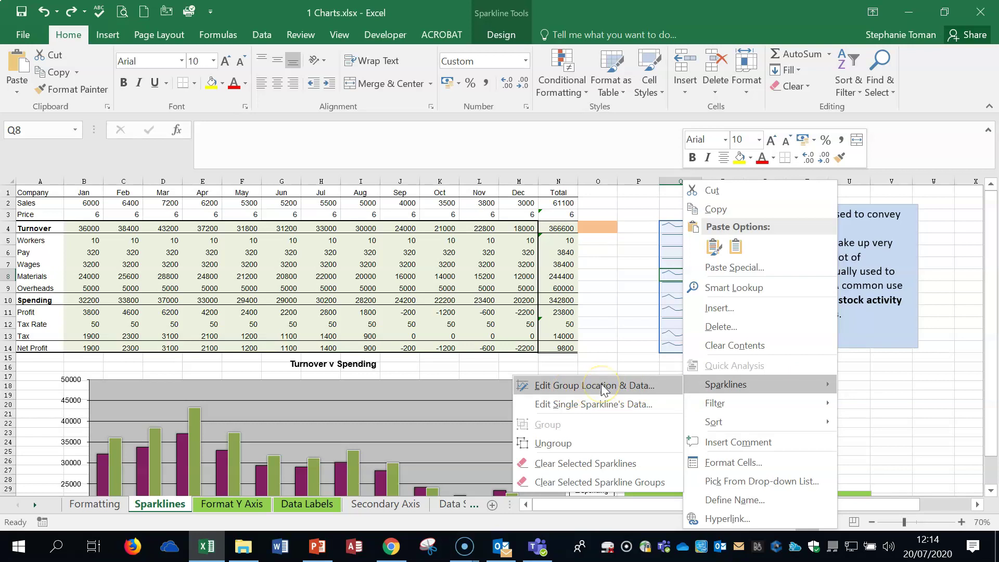
left_click(602, 386)
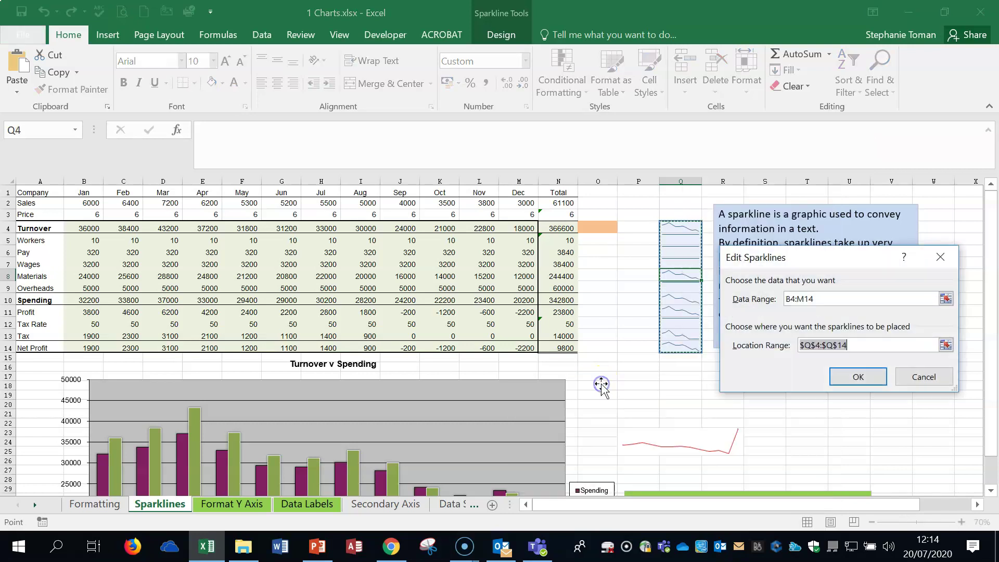
left_click_drag(866, 258, 868, 258)
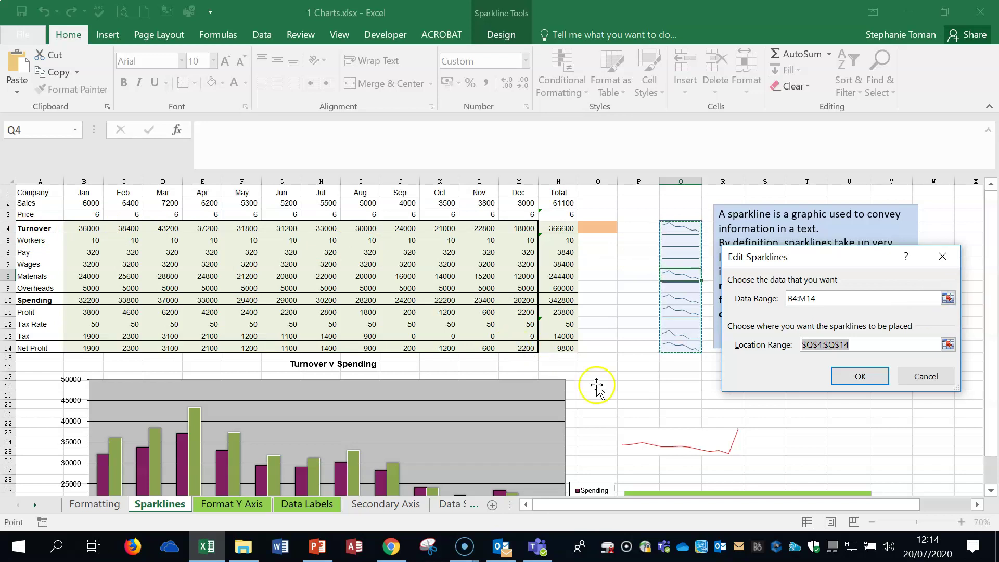
left_click_drag(664, 237, 675, 350)
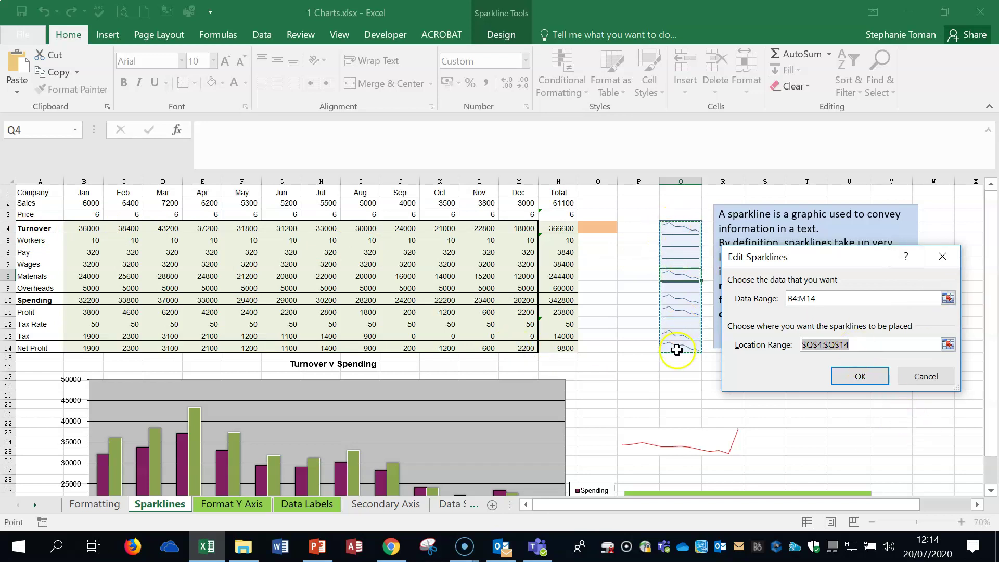
left_click(926, 376)
- Clear the existing sparklines from cells Q4:Q14
left_click_drag(677, 226, 676, 349)
right_click(682, 333)
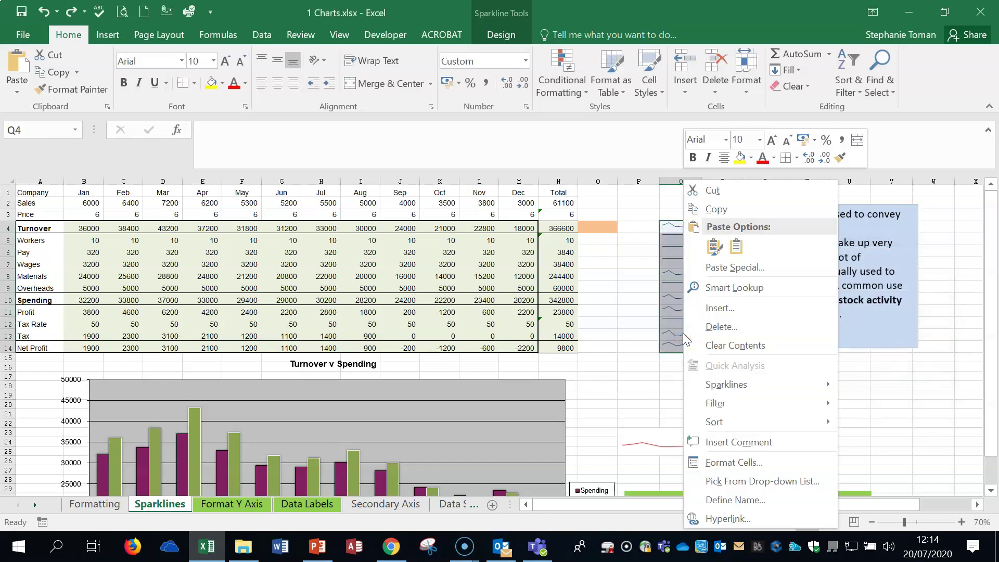
mouse_move(781, 383)
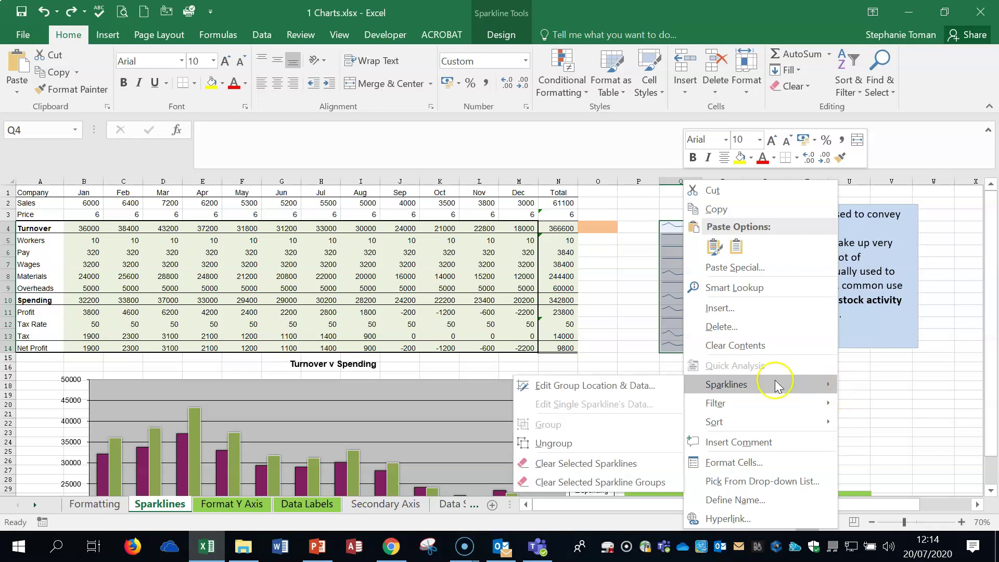
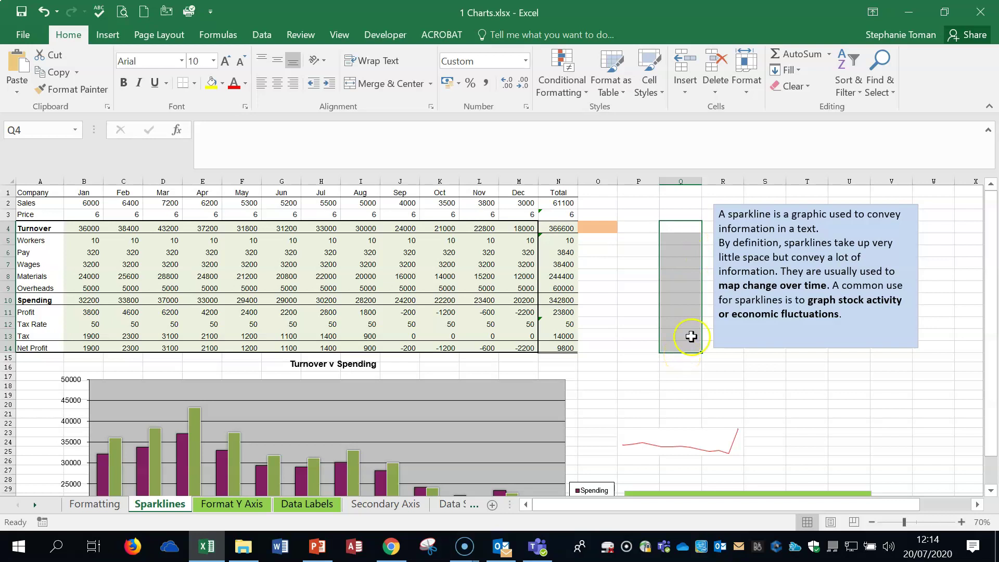
- Insert line sparklines in Q4:Q14 using the data range B4:M14
left_click(107, 34)
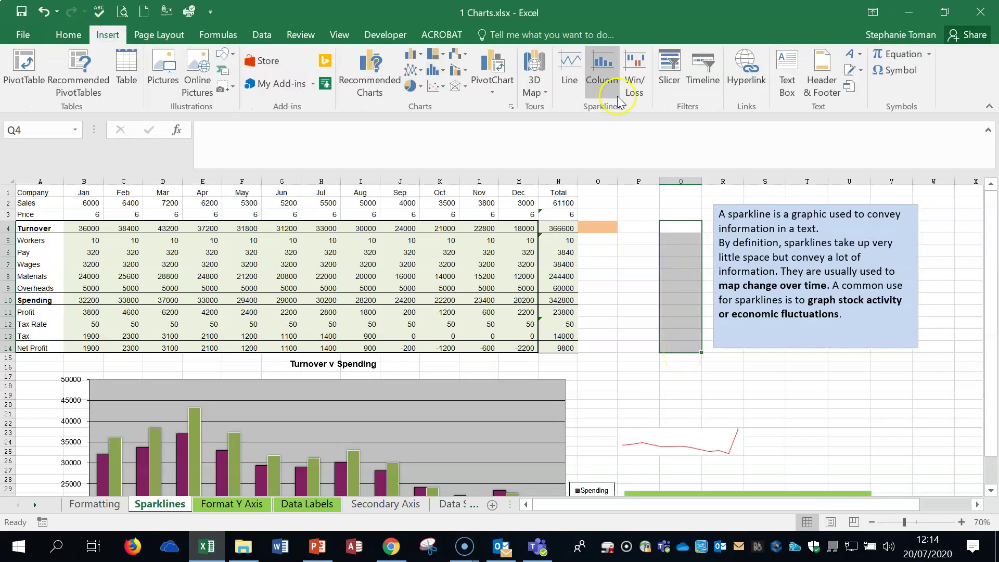
left_click(571, 71)
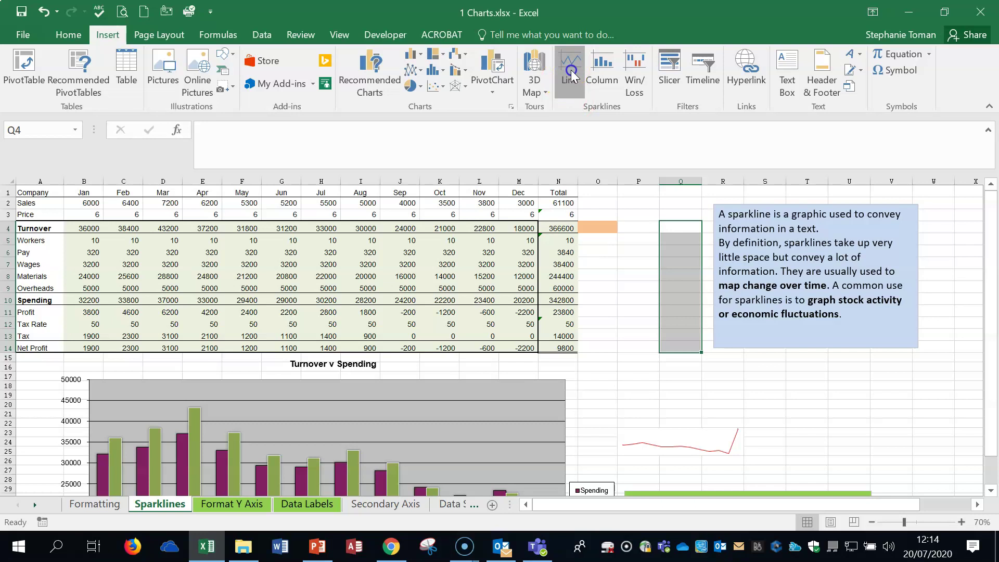
left_click(947, 296)
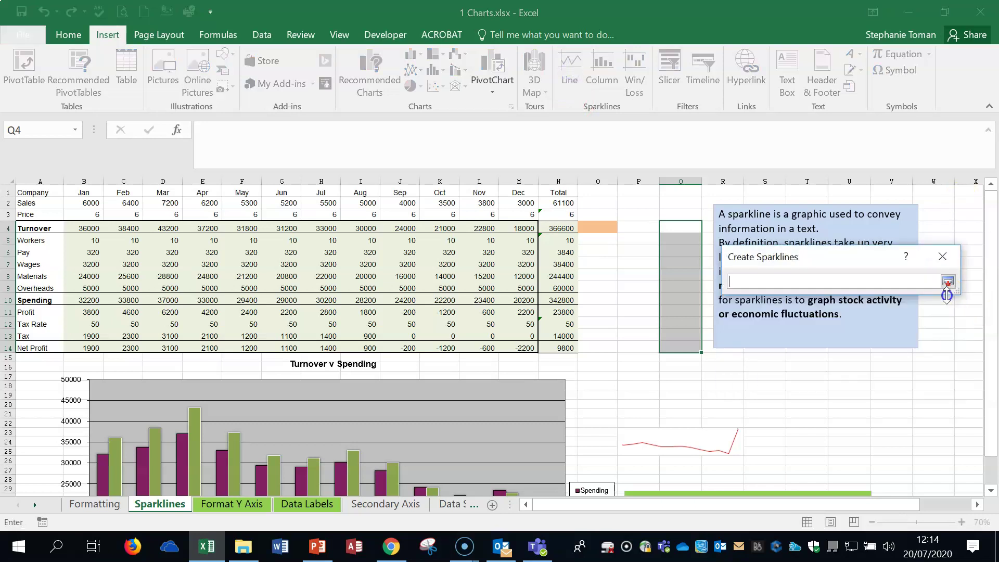
left_click_drag(83, 227, 527, 346)
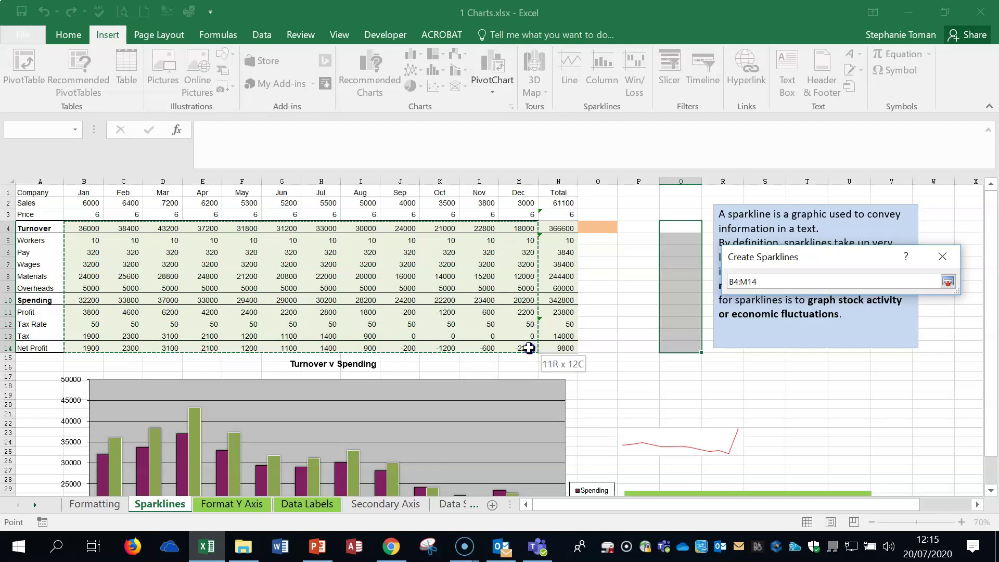
left_click(947, 282)
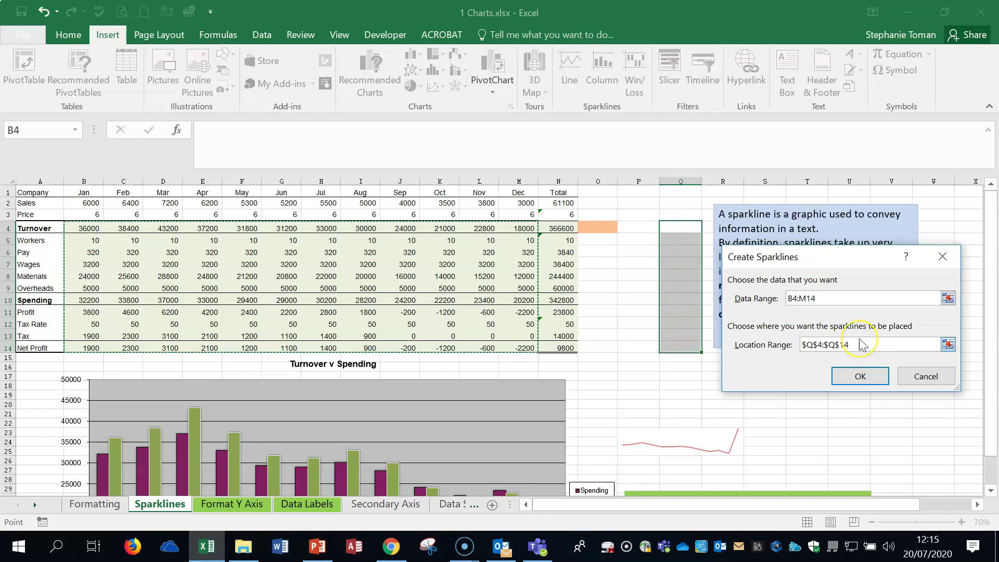
left_click(859, 375)
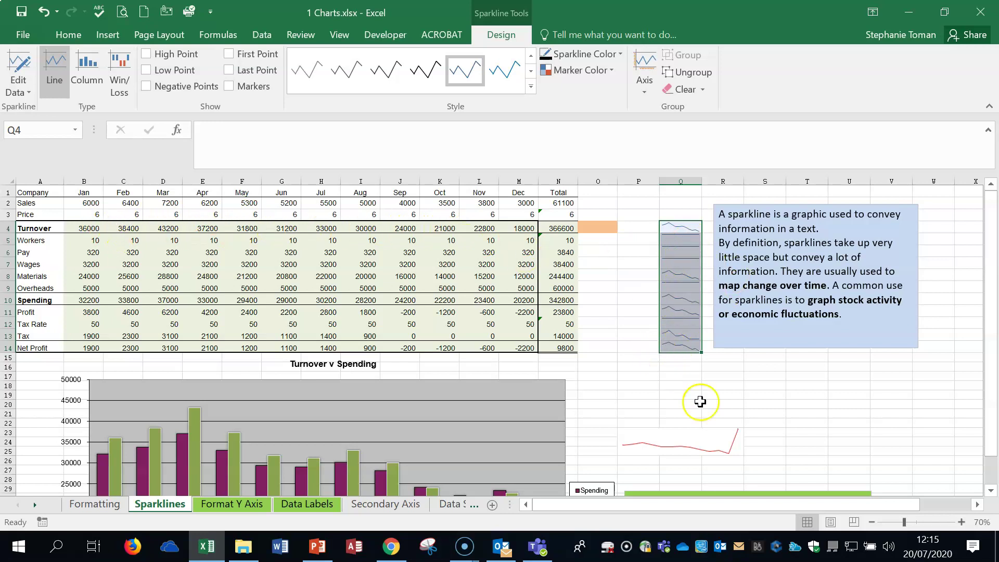
- Check the source data range of the single red sparkline in merged cell P23, leaving it unchanged
left_click(718, 446)
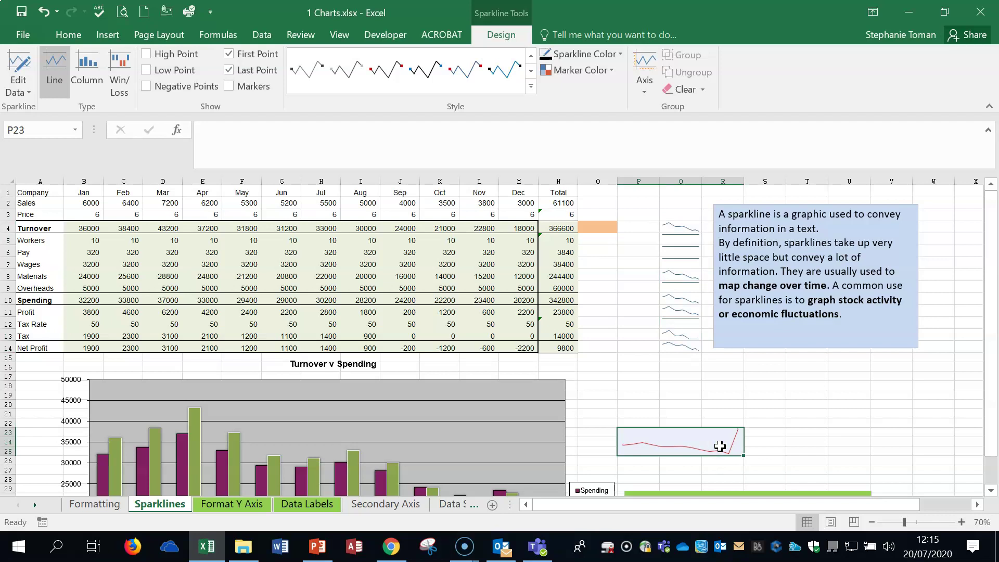
right_click(719, 446)
mouse_move(771, 302)
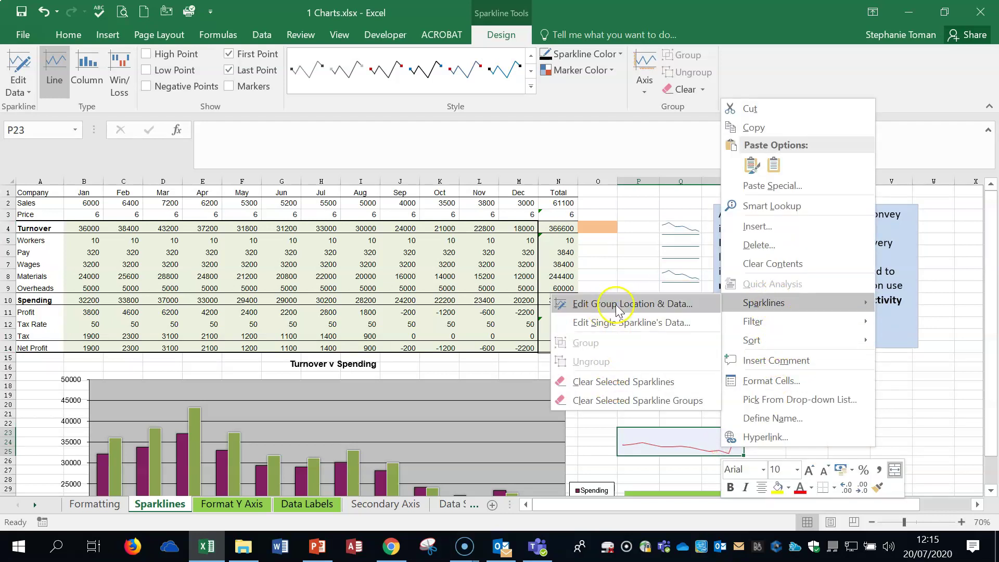
left_click(619, 323)
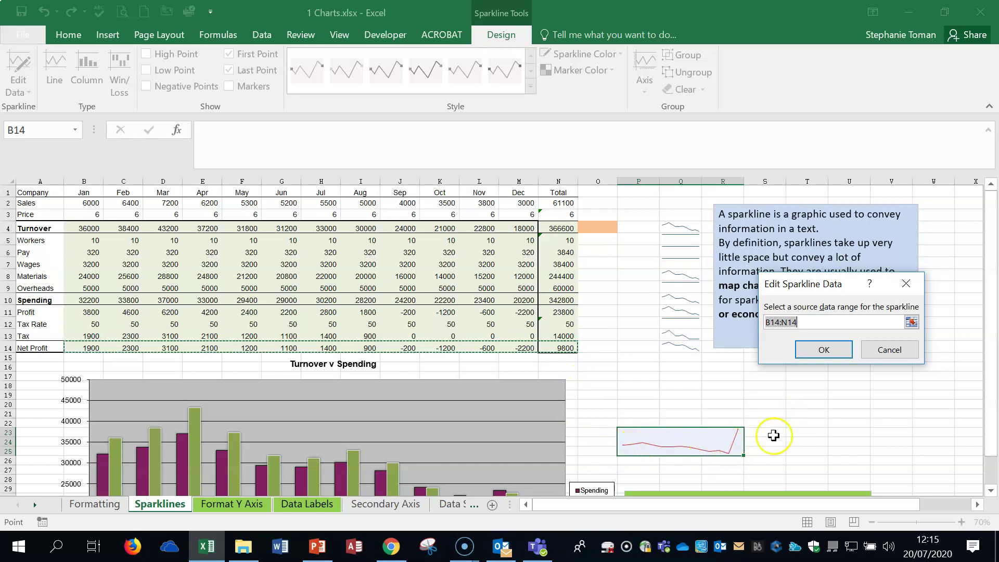
left_click(887, 349)
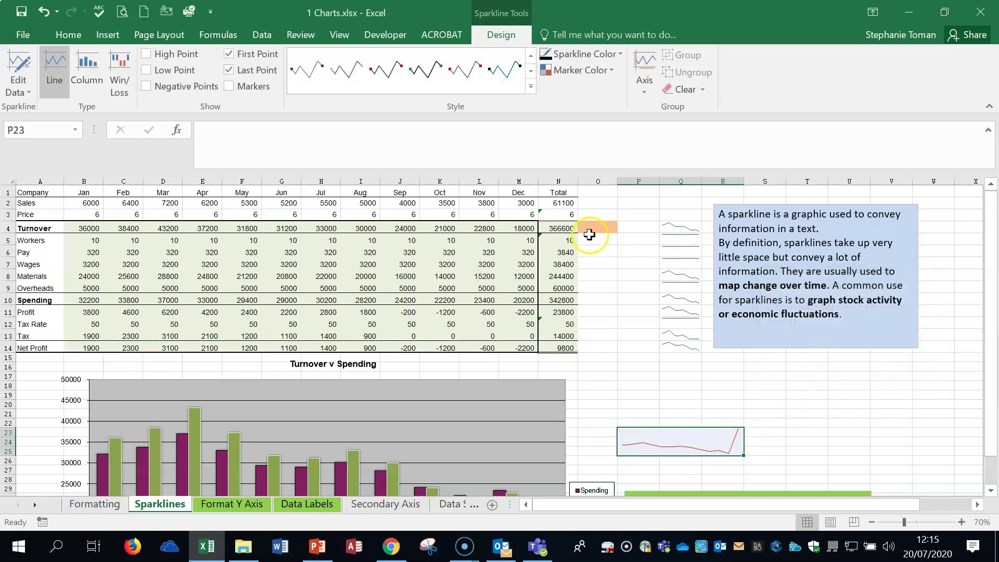
- Try to insert line sparklines with data range B4:M14 and the single cell O4 as the location
left_click(603, 227)
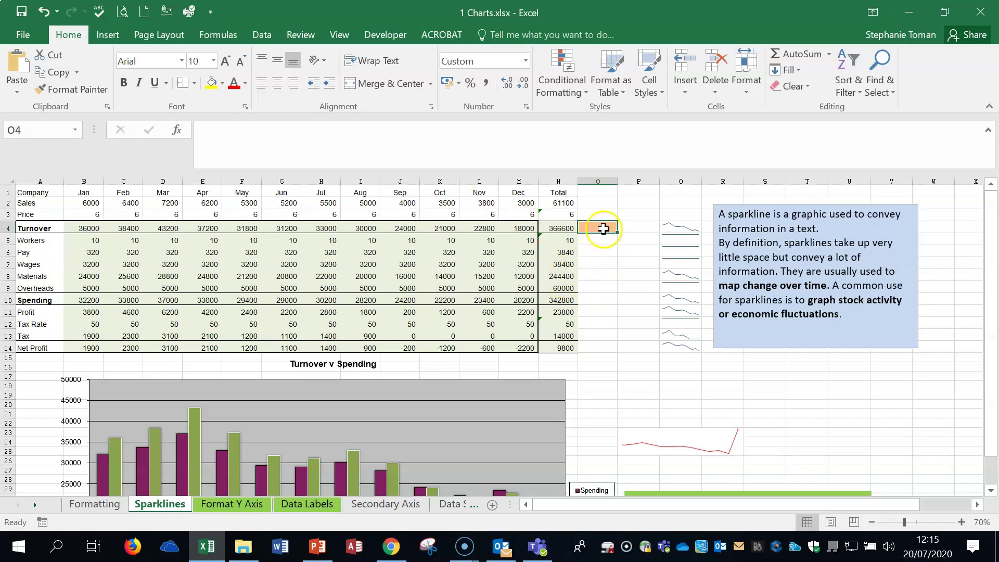
left_click(107, 34)
left_click(568, 73)
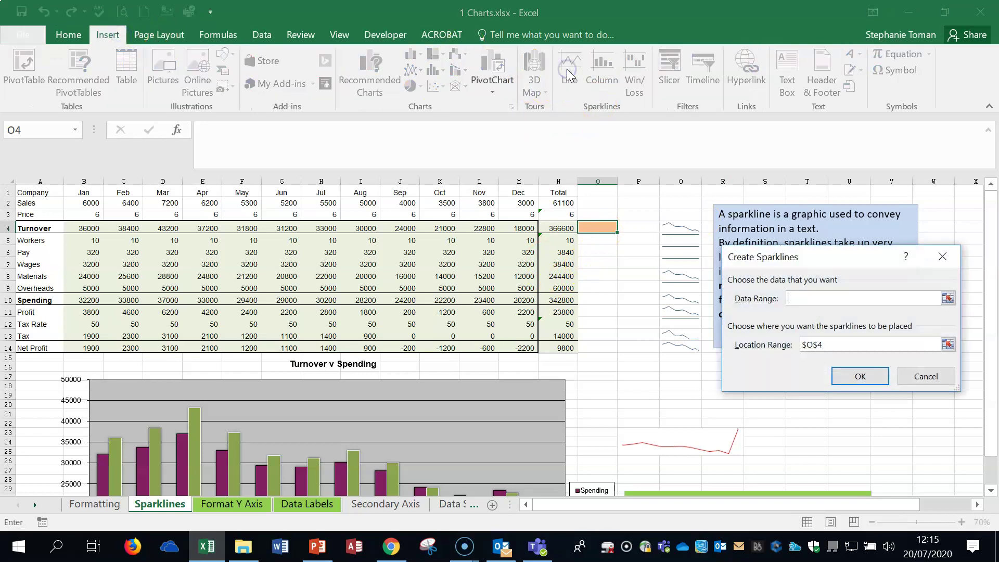
left_click(83, 225)
left_click_drag(89, 227, 519, 347)
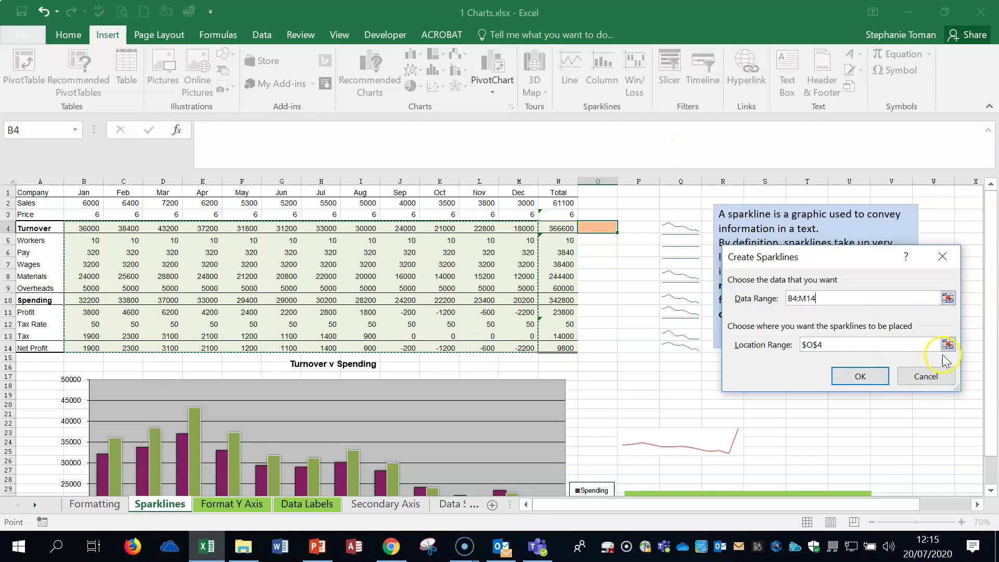
left_click(860, 377)
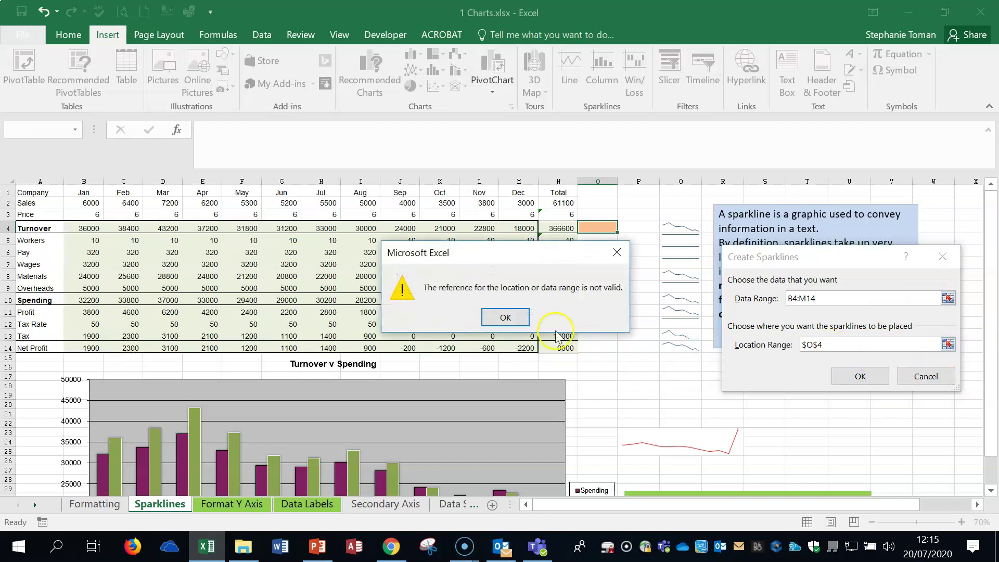
left_click(505, 317)
- Extend the location range to O4:O14 and create the line sparklines
left_click(947, 347)
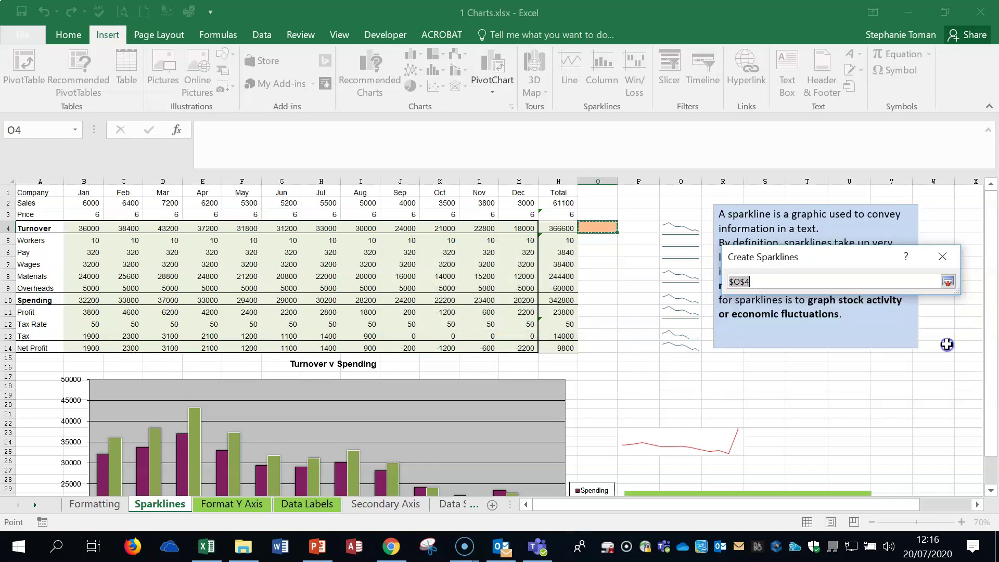
left_click_drag(597, 228, 597, 348)
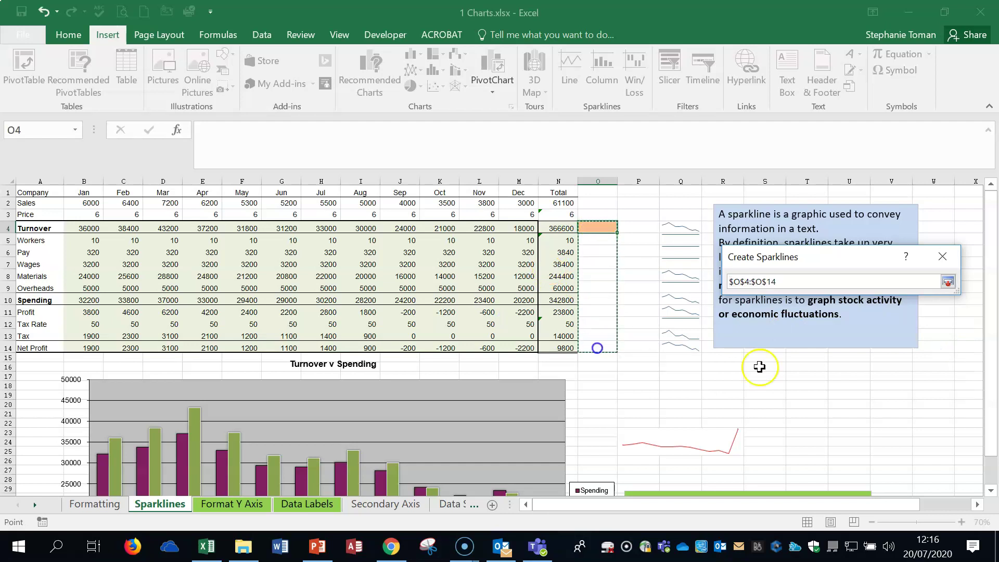
left_click(947, 281)
left_click(868, 382)
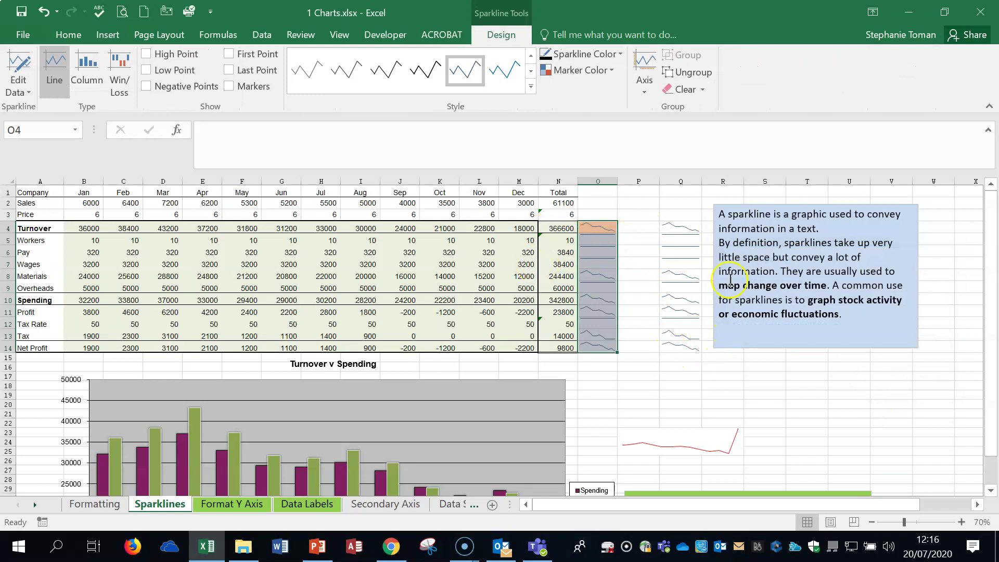
left_click(867, 384)
- Clear the sparkline group from the merged cell P23 containing the red sparkline
scroll(867, 380, "down", 1)
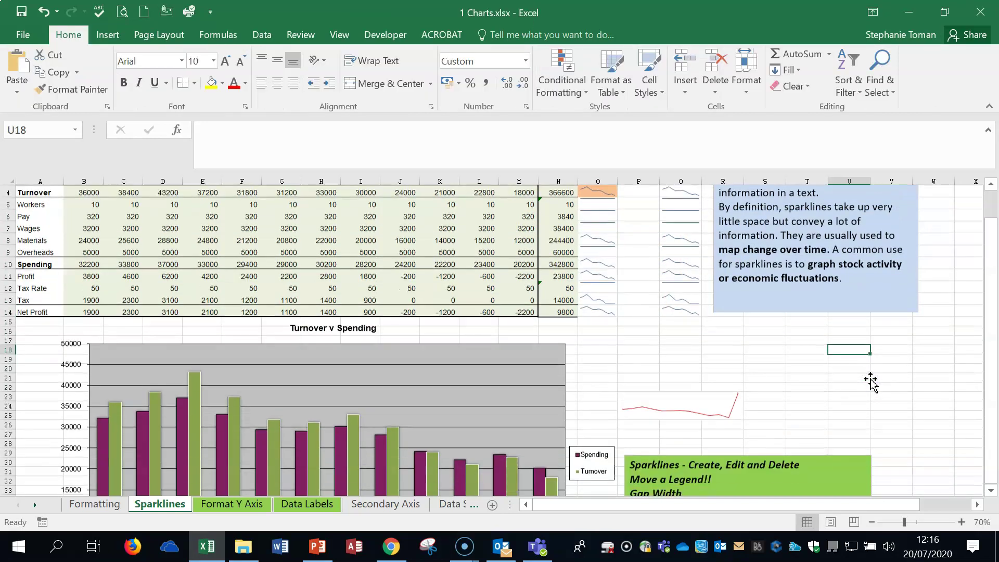
right_click(723, 406)
mouse_move(776, 266)
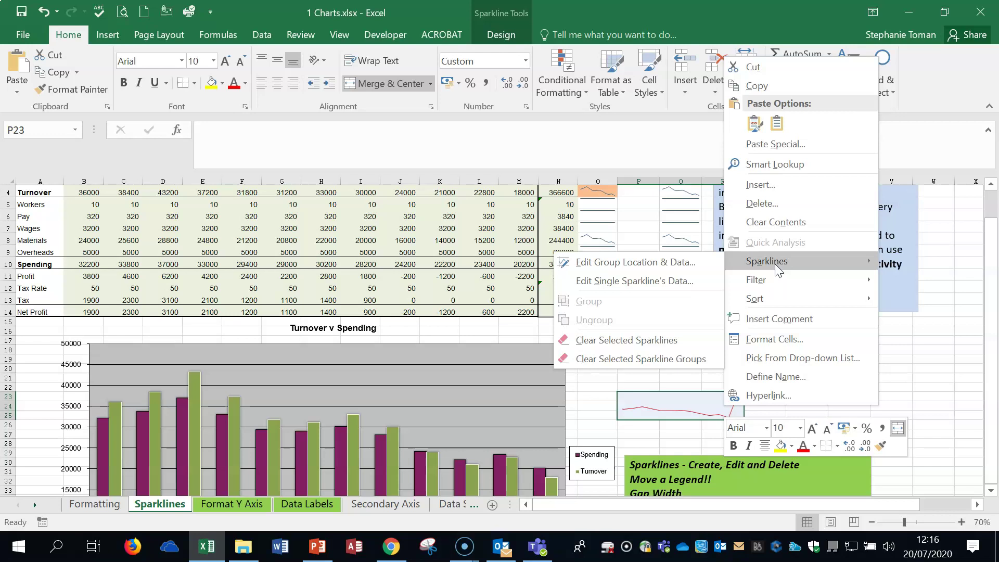
left_click(635, 362)
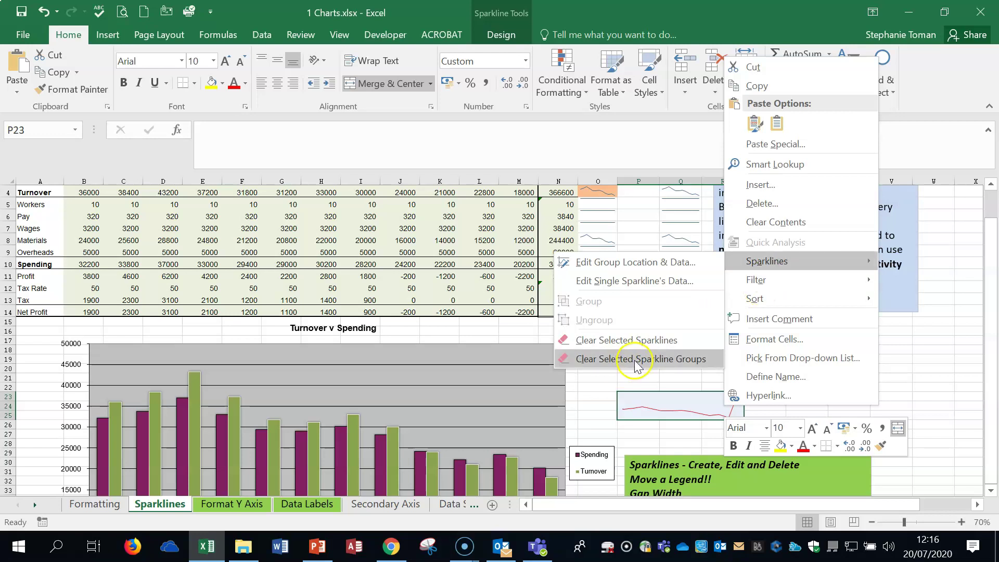
left_click(827, 366)
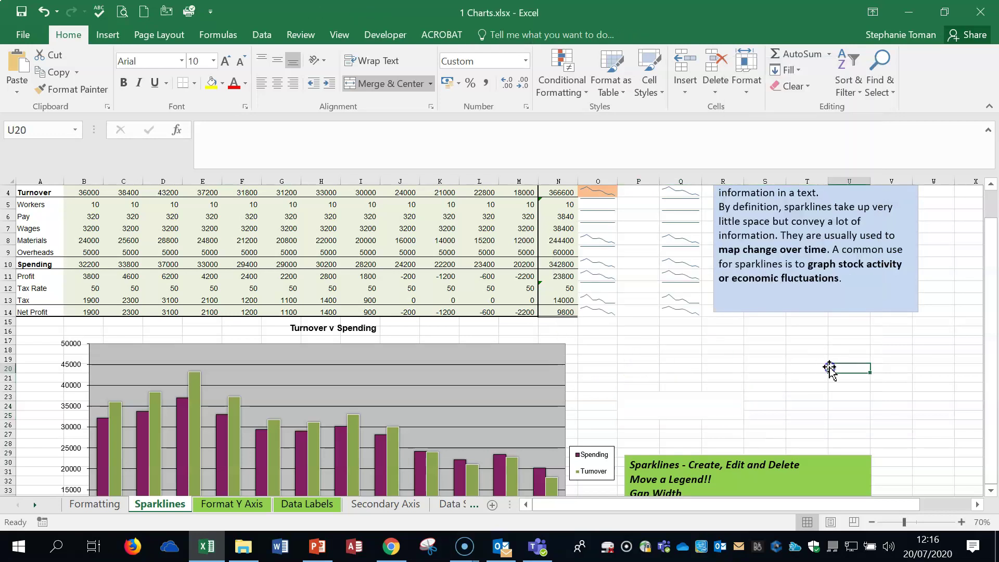
left_click(696, 405)
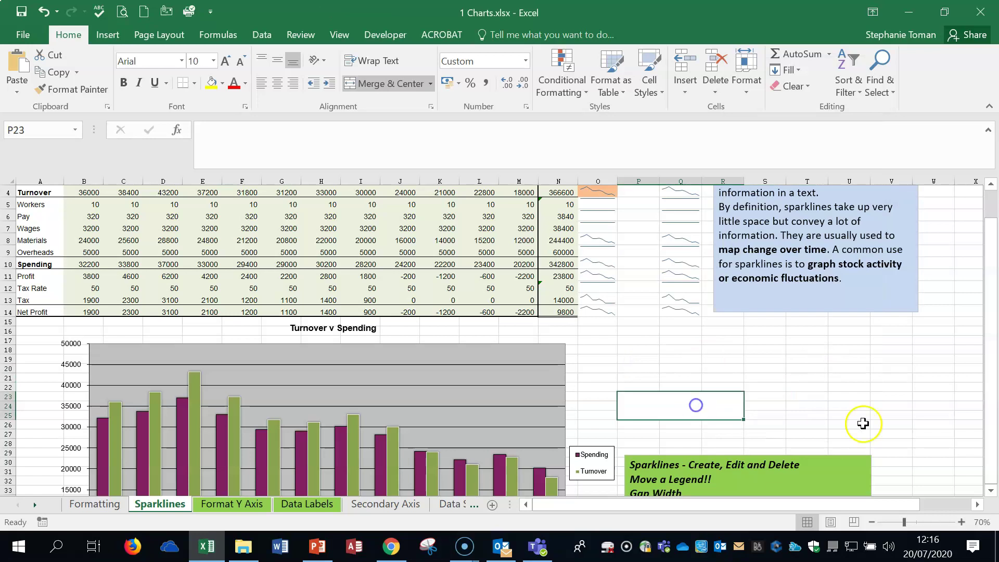
- Undo the clearing of the red sparkline in P23
left_click(44, 11)
left_click(887, 402)
- On the Format Y Axis sheet, set the maximum bound of the Sales chart's vertical axis to 8500
left_click(245, 504)
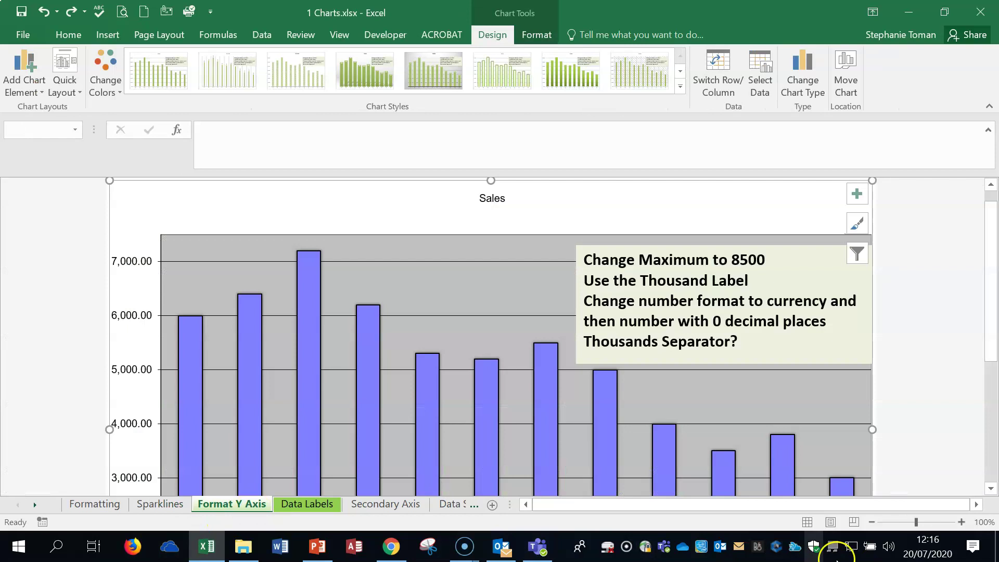
left_click(871, 522)
left_click(871, 522)
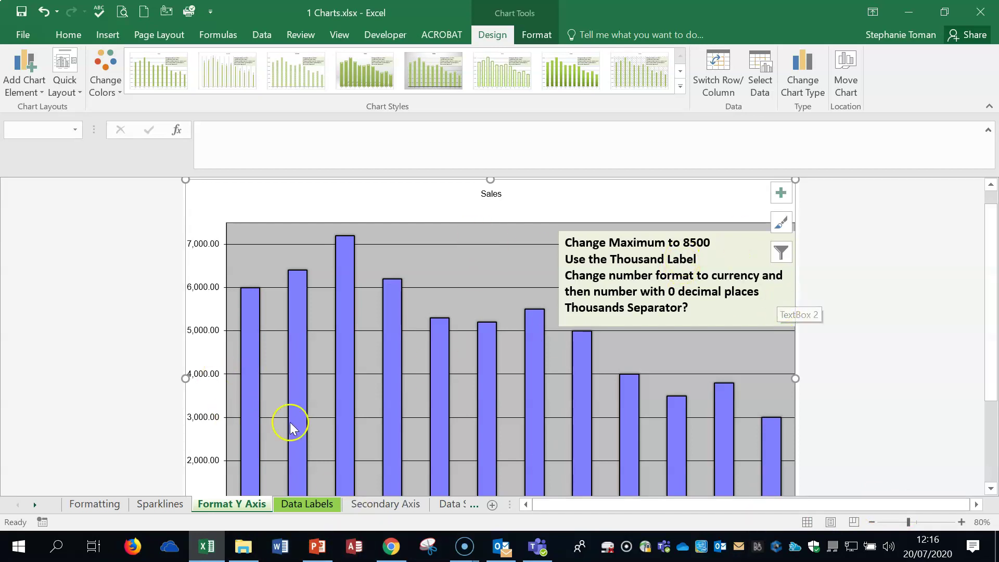
double_click(204, 337)
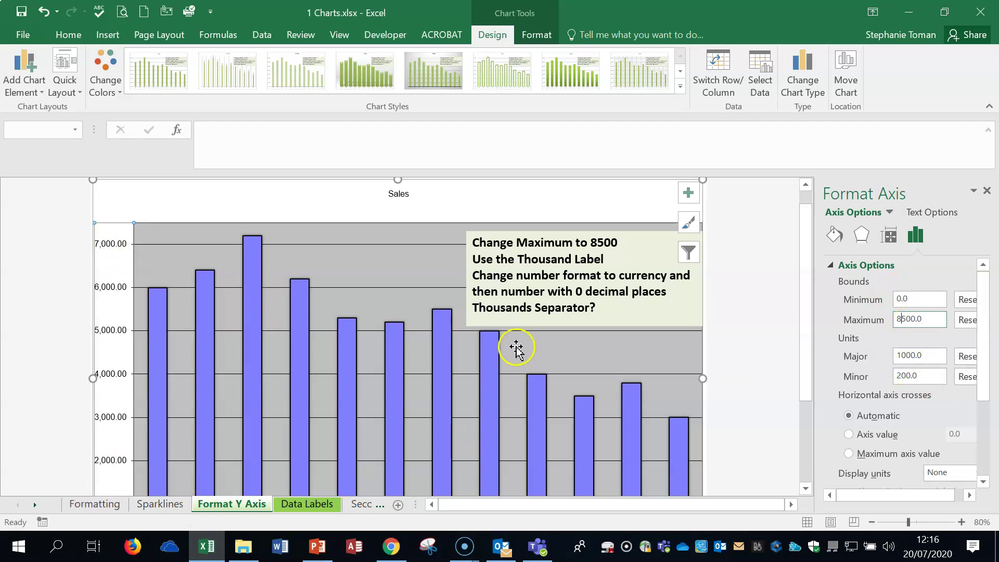
- Set the vertical axis display units to Thousands
left_click_drag(988, 380, 985, 431)
left_click_drag(918, 499, 927, 500)
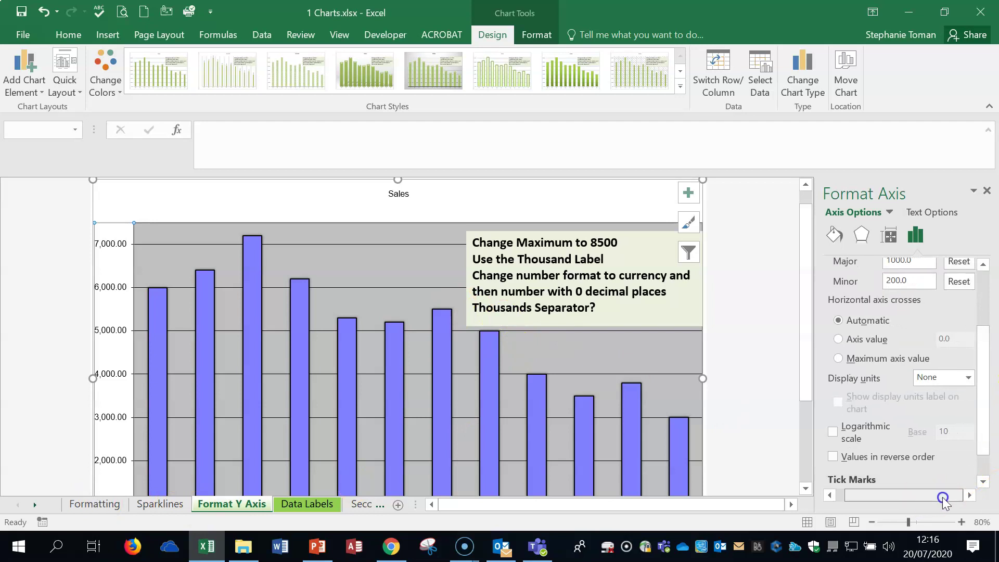
left_click(968, 380)
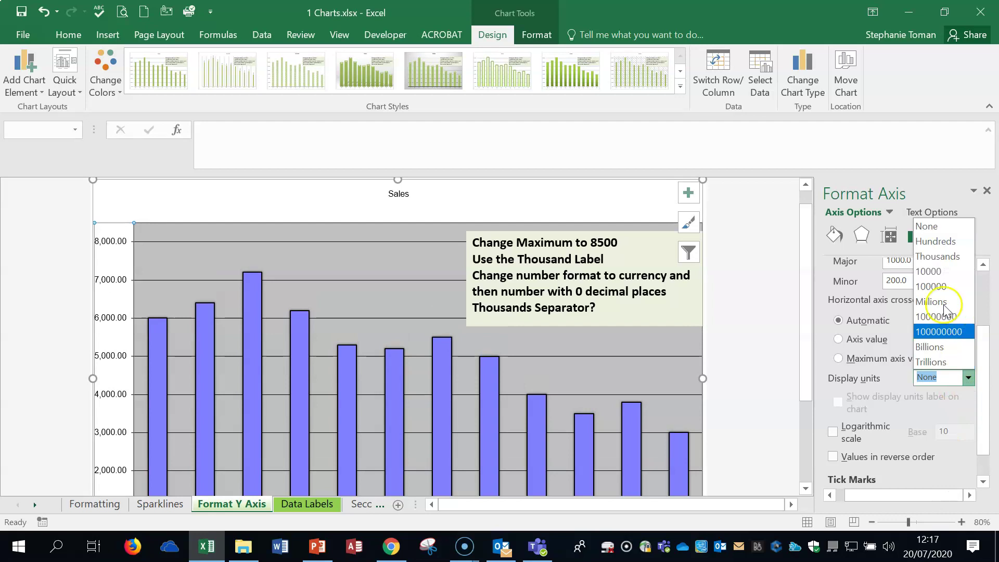
left_click(952, 257)
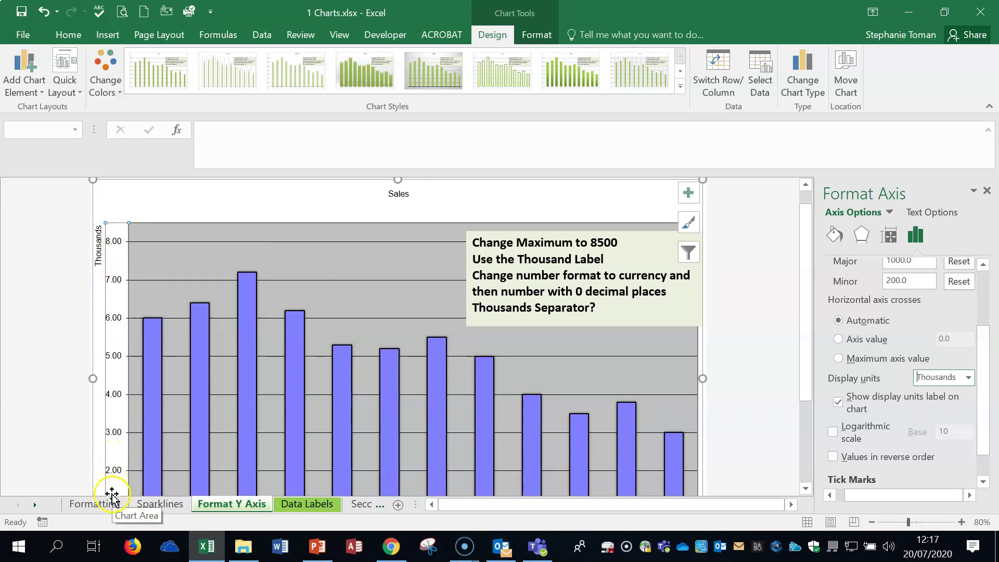
- Reset the display units to None, then back to Thousands with the display units label on the chart turned off
left_click(968, 378)
left_click(930, 226)
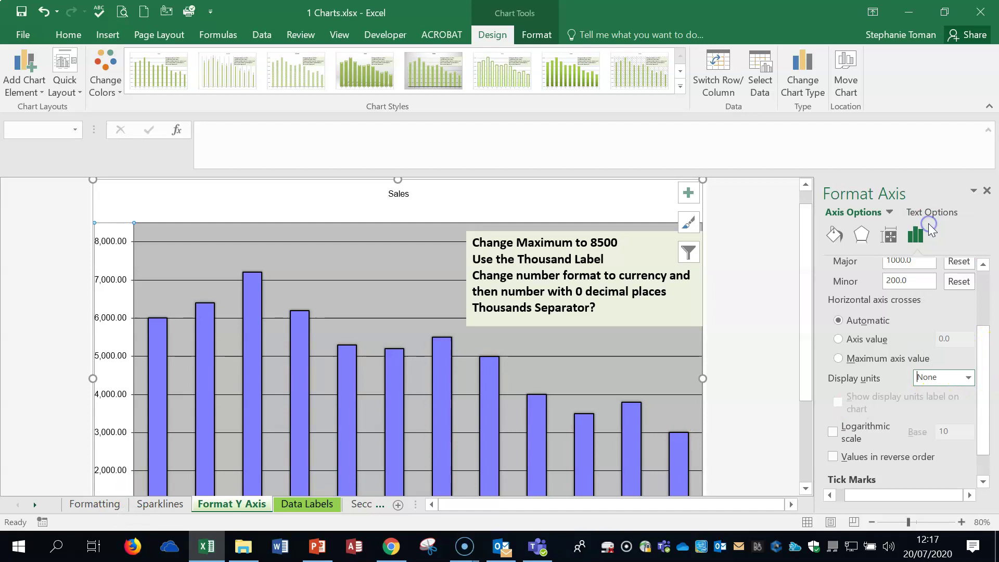
left_click(968, 378)
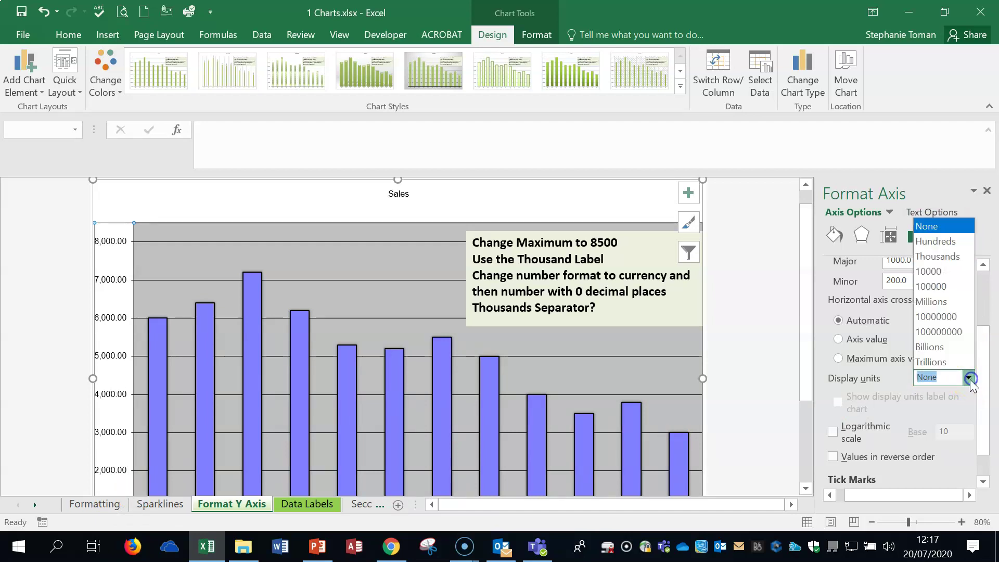
left_click(945, 257)
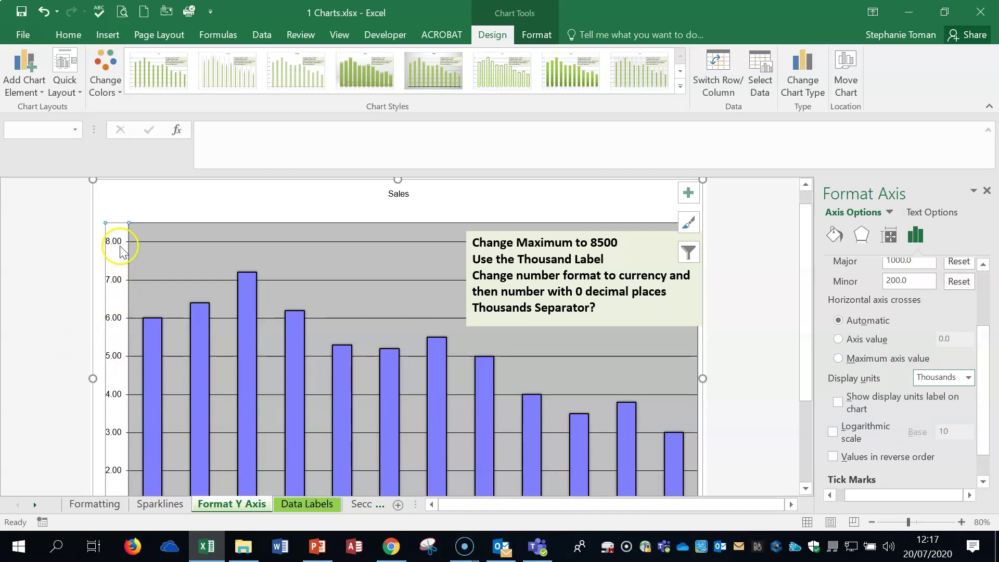
- Format the vertical axis numbers as Currency with 0 decimal places
left_click_drag(982, 335, 982, 359)
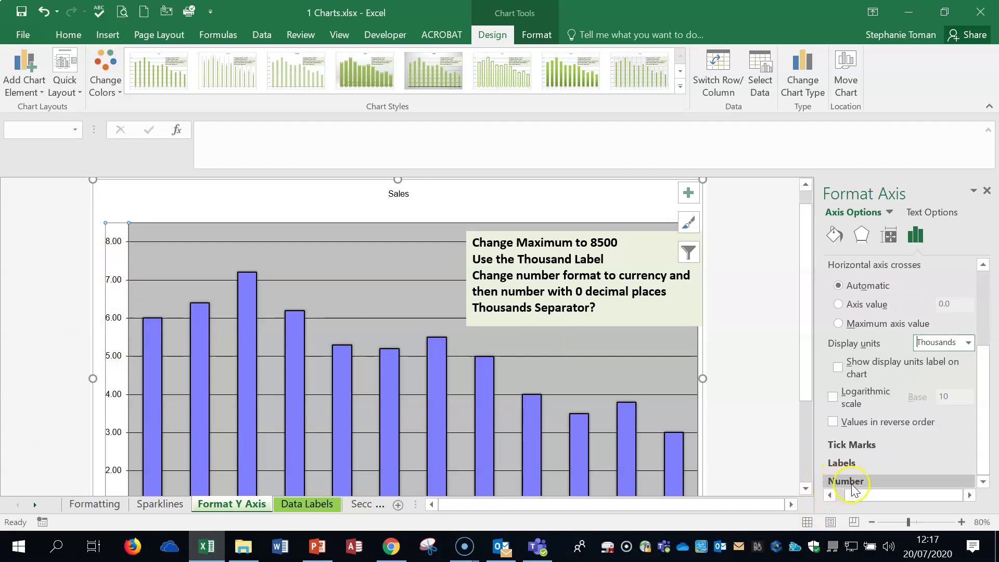
left_click(982, 482)
left_click(982, 483)
left_click(982, 483)
left_click(982, 483)
left_click(982, 483)
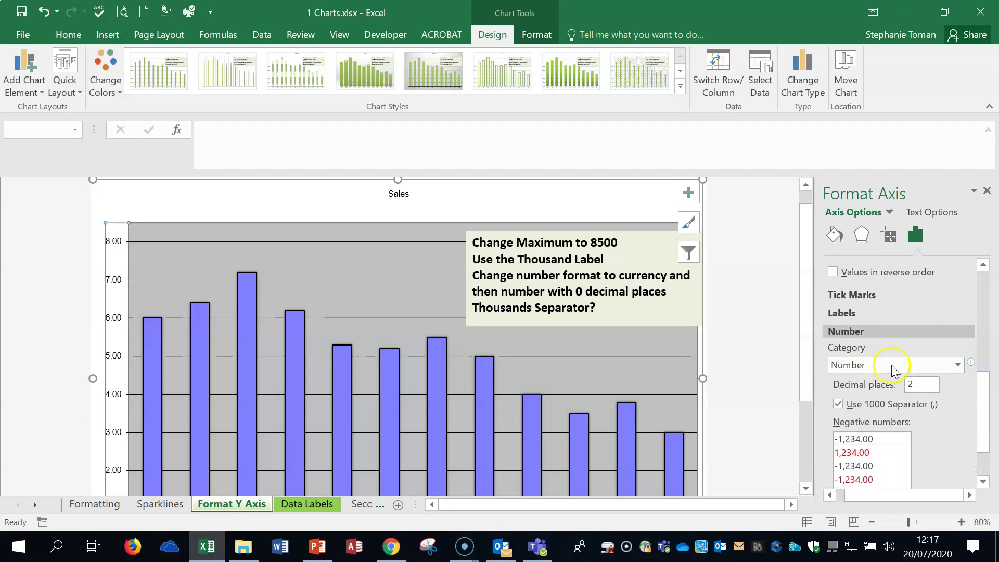
left_click(957, 365)
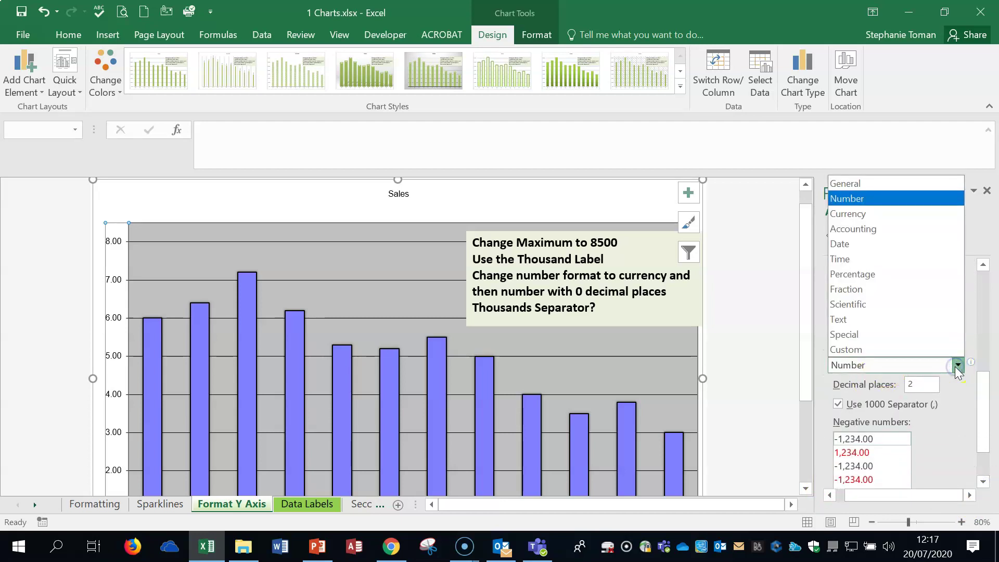
left_click(855, 214)
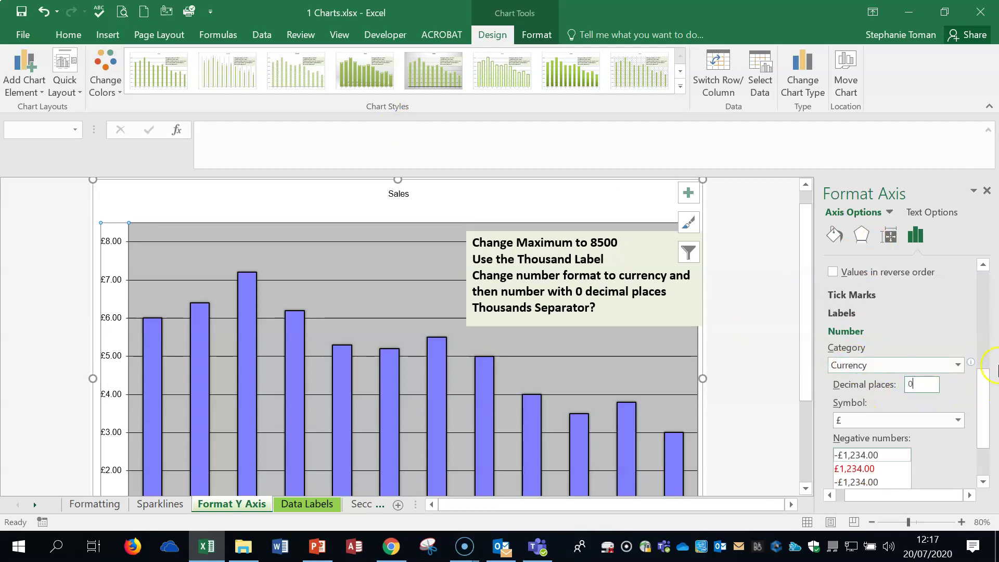
- Review the currency symbol choices, negative number formats and format code for the vertical axis without changing them
left_click(959, 420)
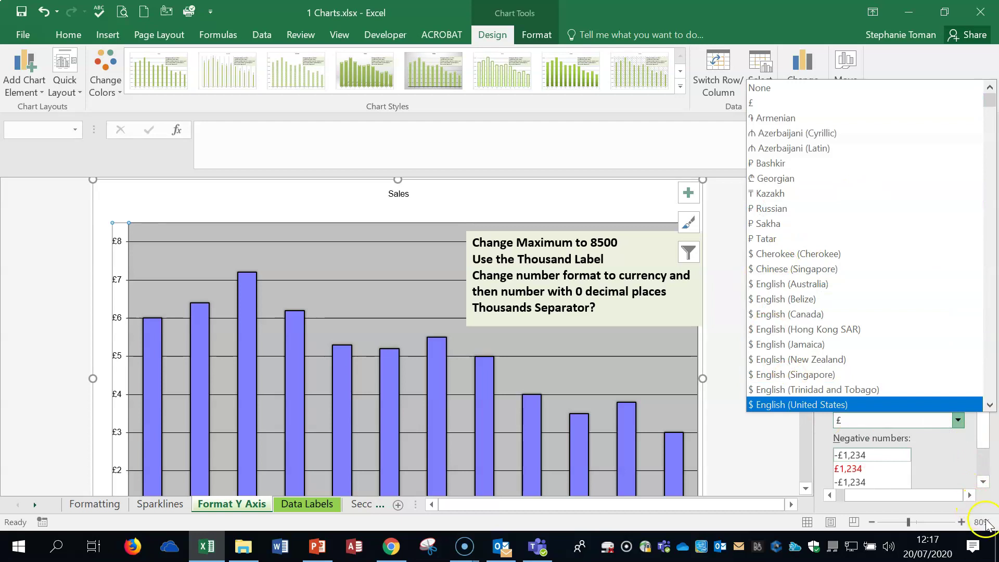
left_click(959, 420)
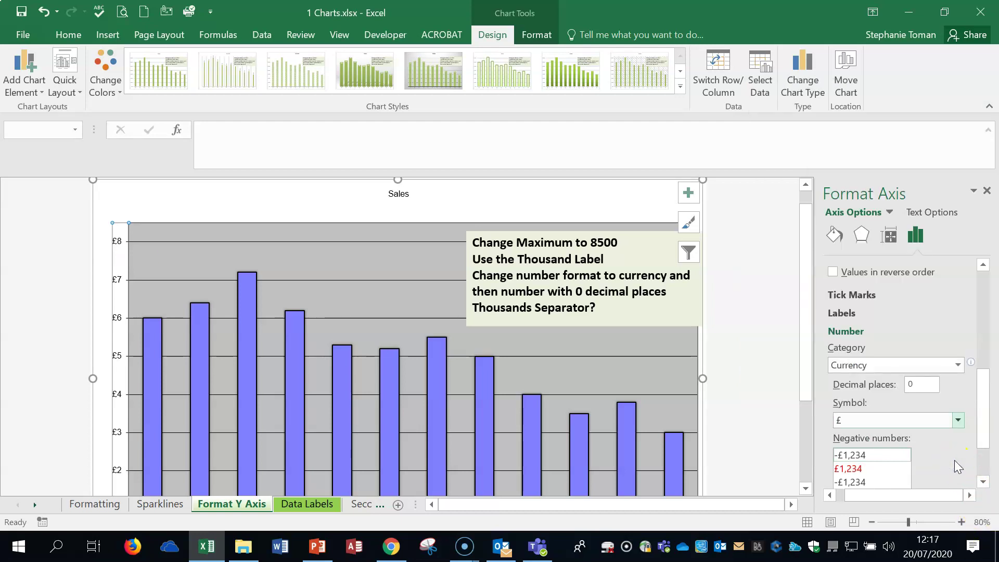
scroll(958, 467, "down", 2)
left_click(932, 468)
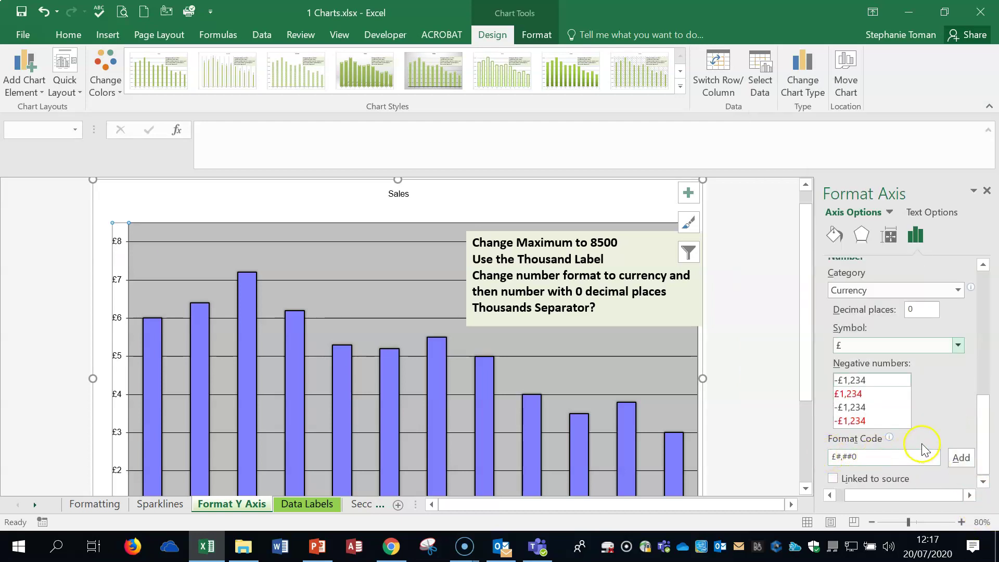
scroll(960, 471, "up", 3)
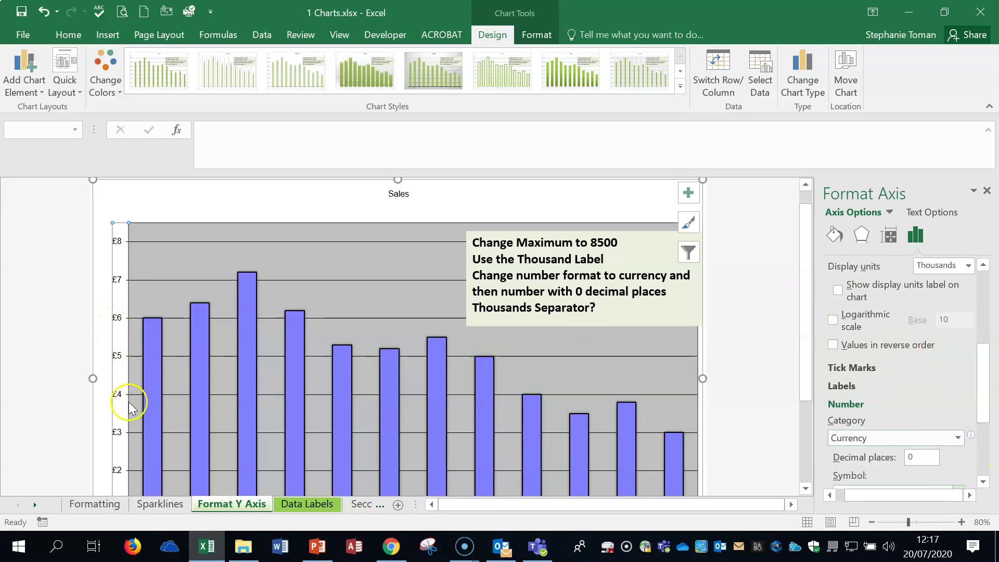
left_click_drag(981, 399, 995, 456)
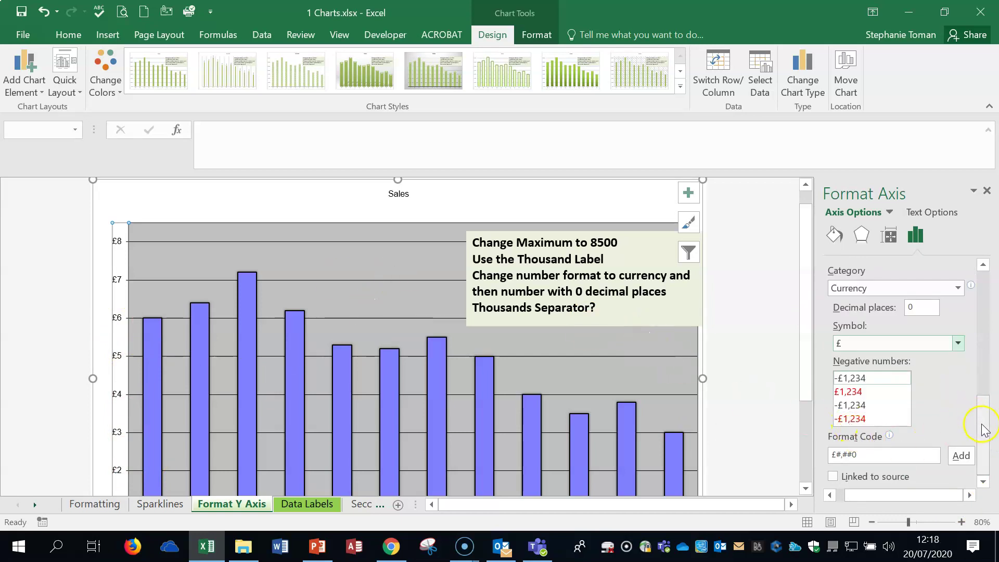
left_click_drag(982, 425, 991, 364)
left_click_drag(994, 350, 995, 442)
left_click_drag(994, 453, 991, 398)
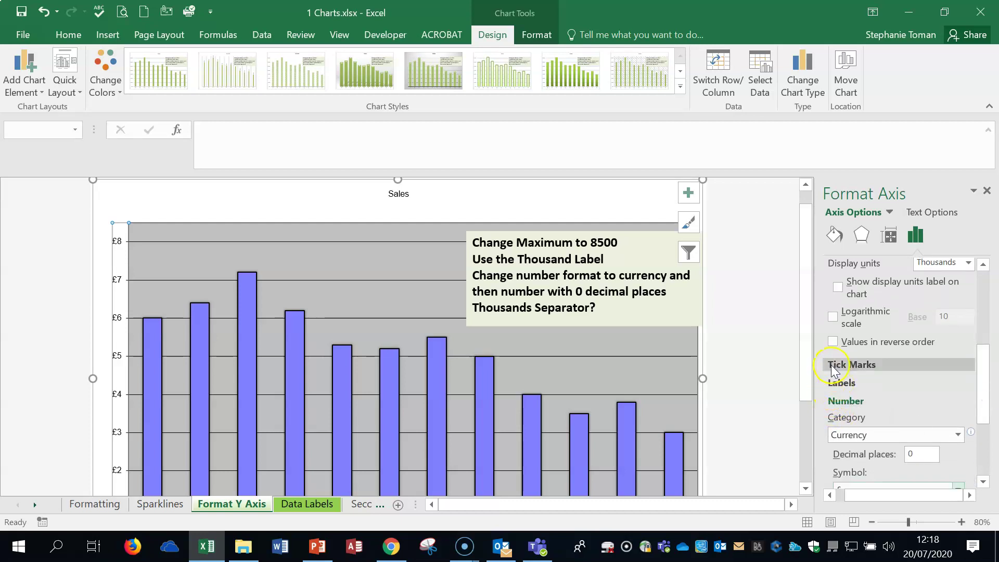
- Examine the Tick Marks and Labels options of the vertical axis
left_click(866, 365)
left_click(837, 424)
scroll(947, 442, "down", 2)
scroll(951, 443, "down", 2)
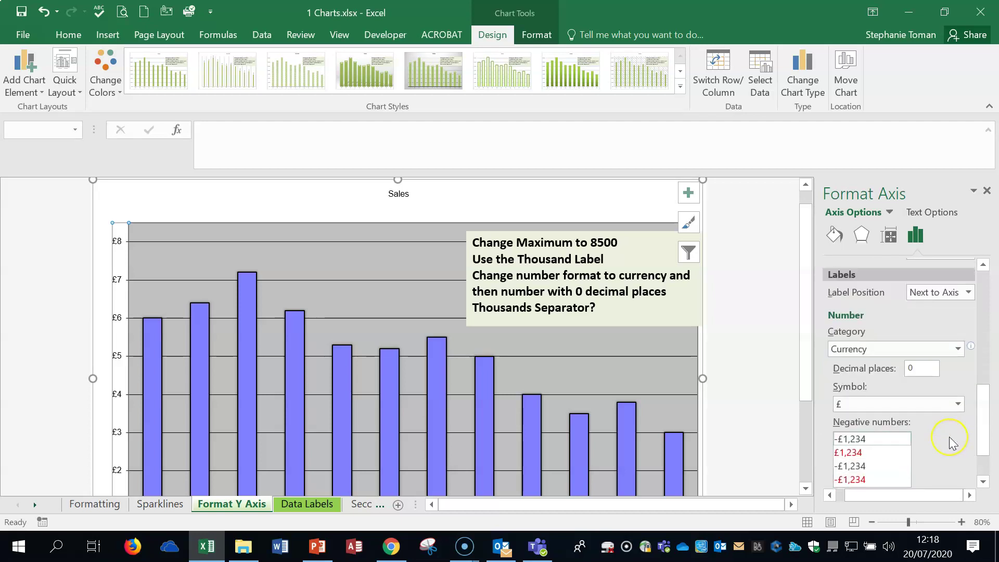
- Change the vertical axis number category to Number
scroll(949, 442, "down", 2)
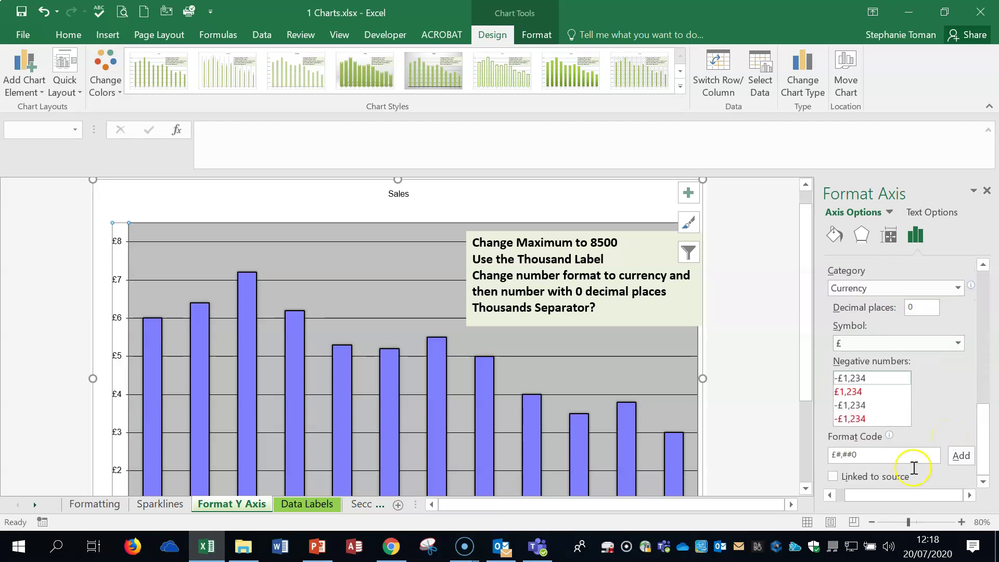
left_click(985, 465)
left_click(959, 292)
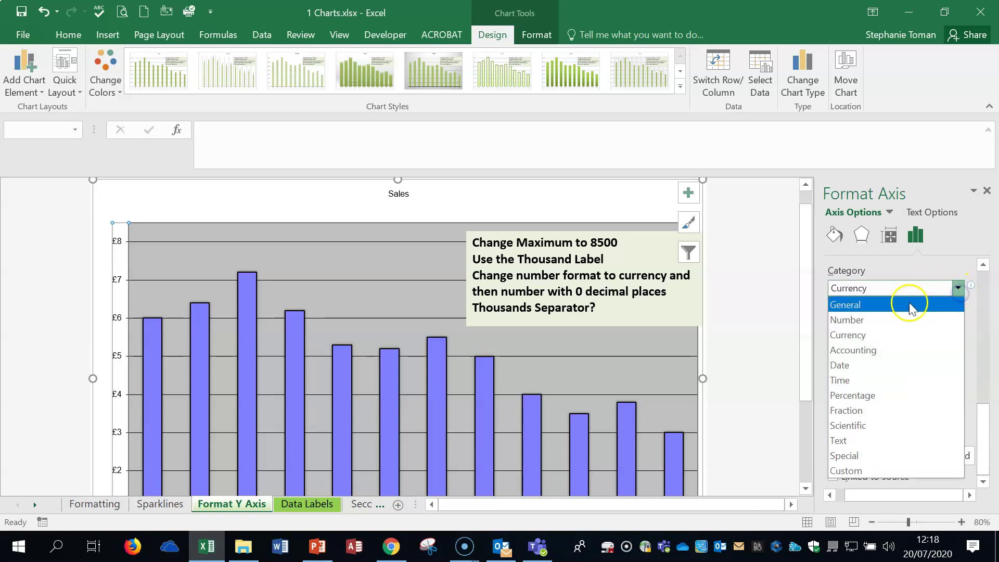
left_click(884, 319)
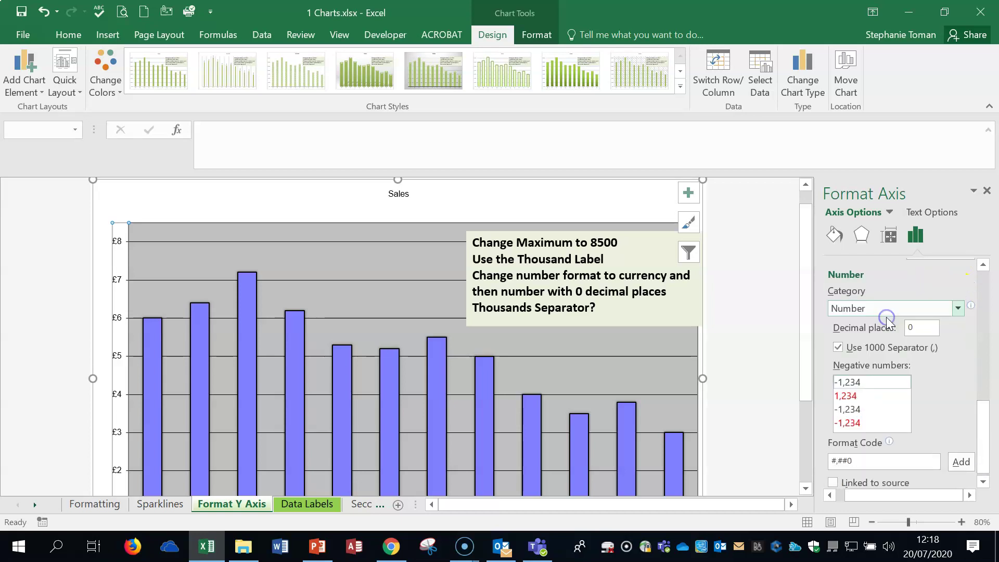
- Switch the vertical axis number category to Currency and back to Number, toggling the 1000 separator off and on
left_click(838, 348)
left_click(838, 347)
left_click(957, 309)
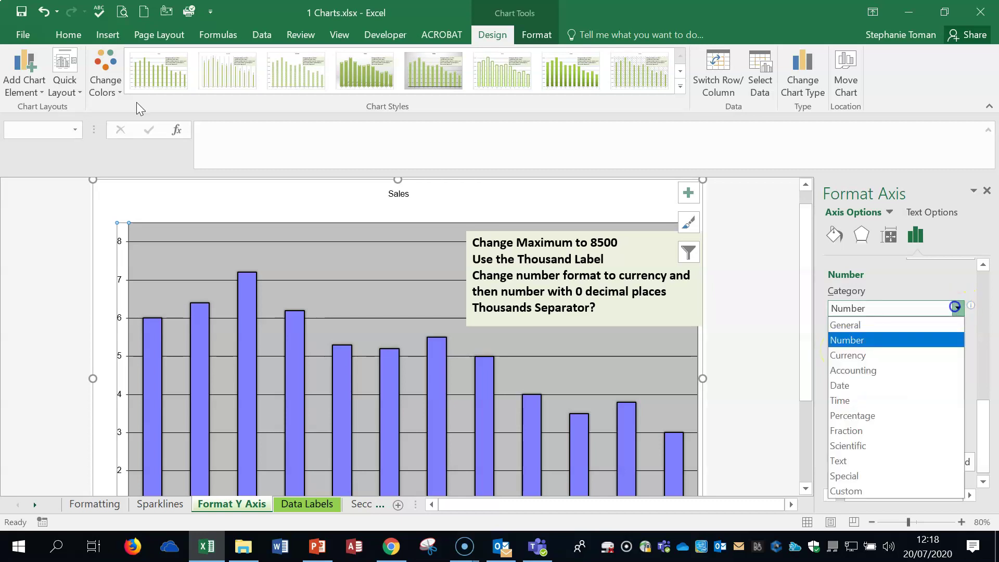
left_click(836, 354)
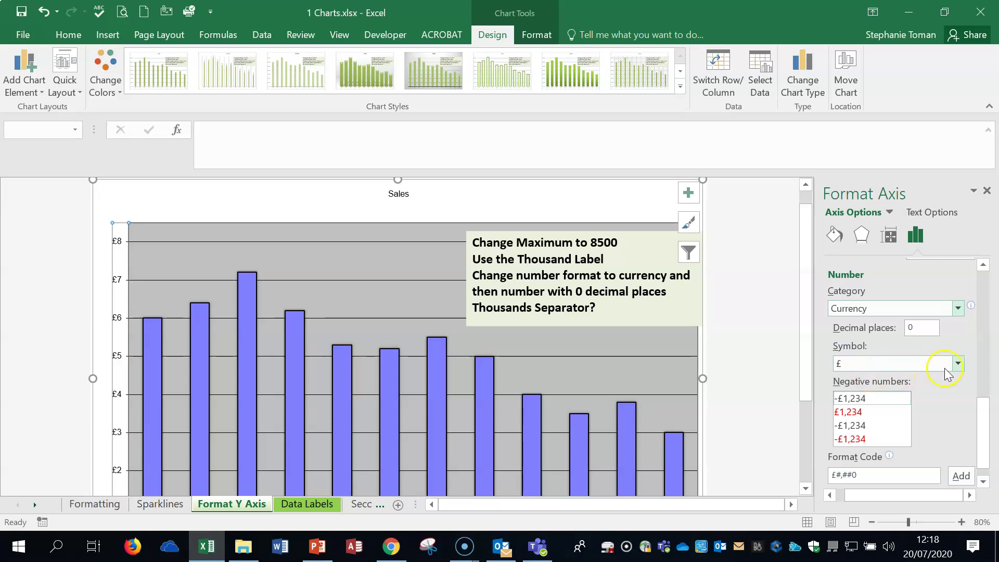
left_click(958, 308)
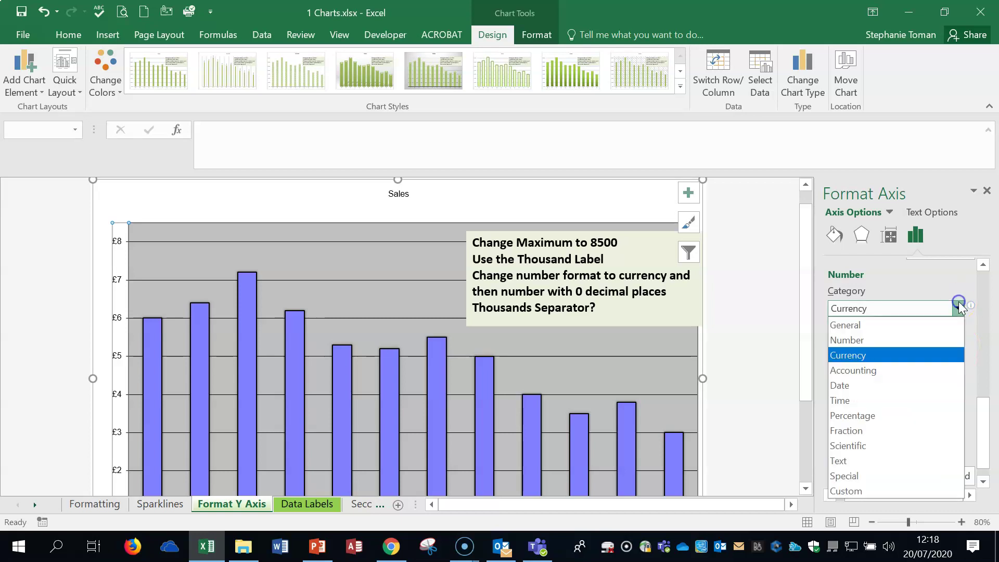
left_click(855, 341)
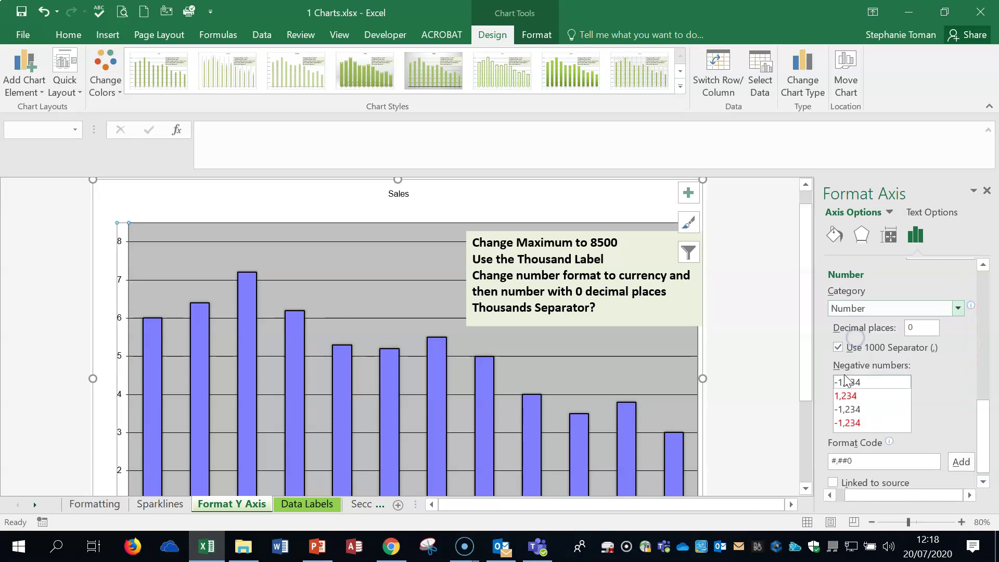
left_click(837, 348)
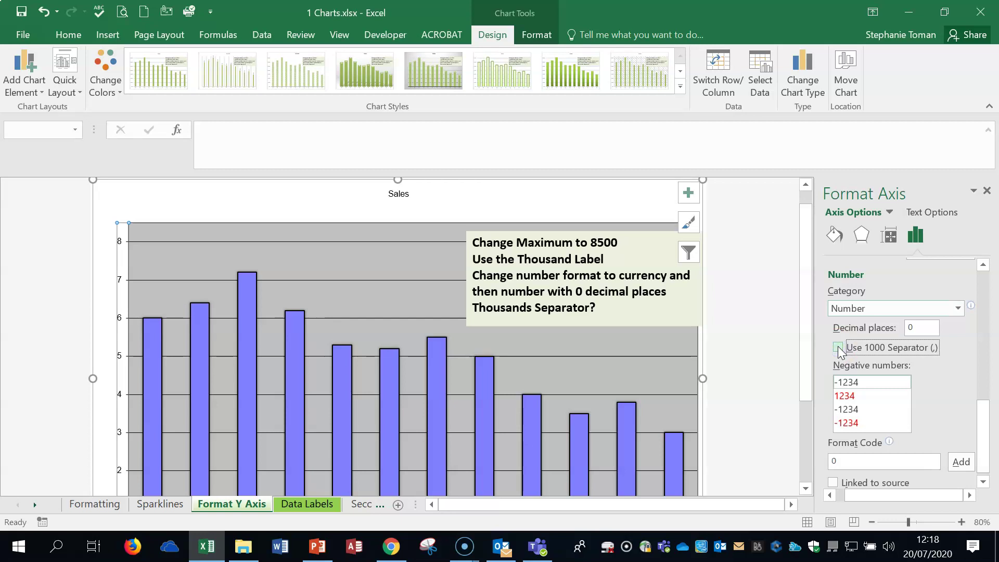
left_click(838, 348)
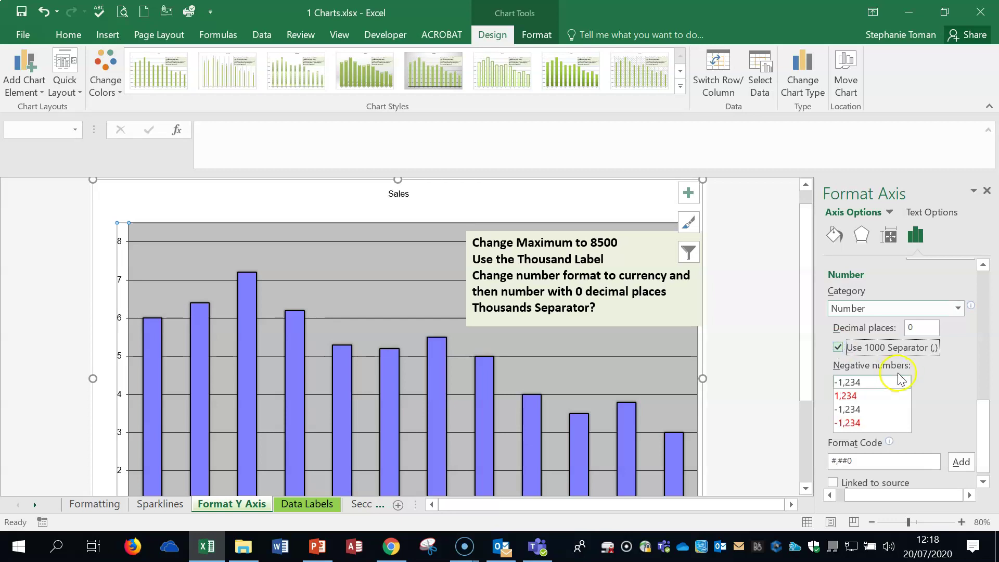
- Set the vertical axis display units to None
scroll(898, 373, "up", 4)
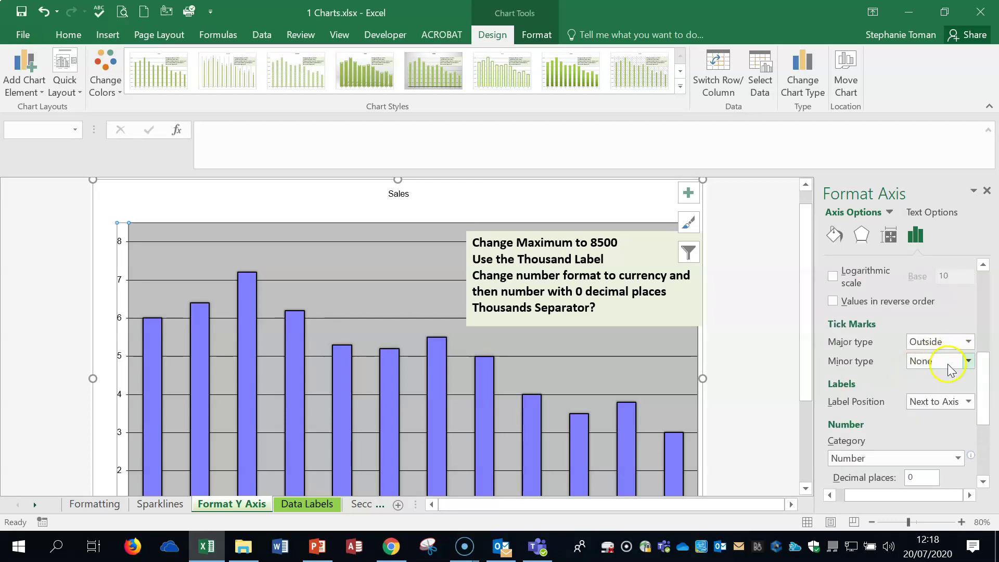
scroll(948, 364, "up", 3)
left_click(952, 334)
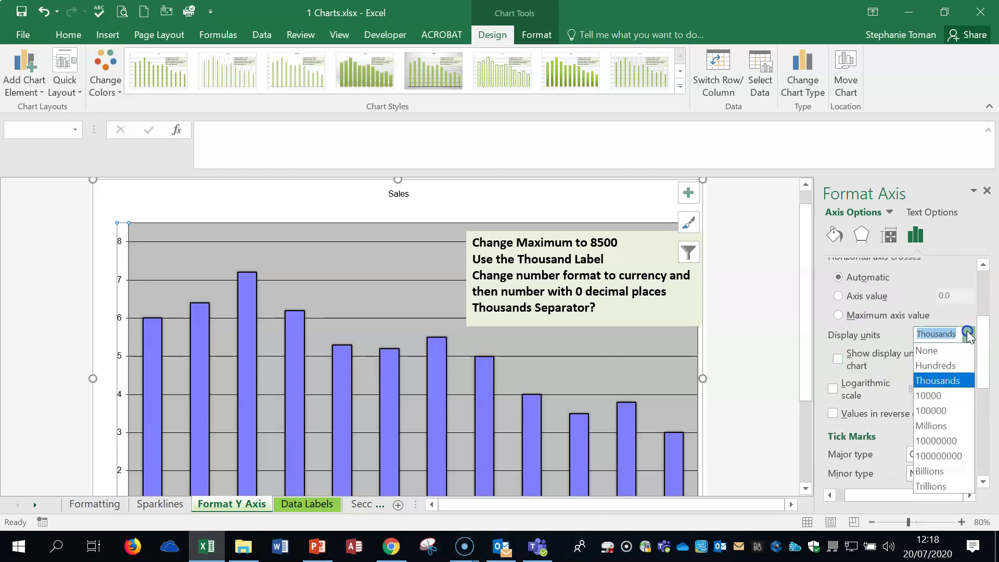
left_click(929, 350)
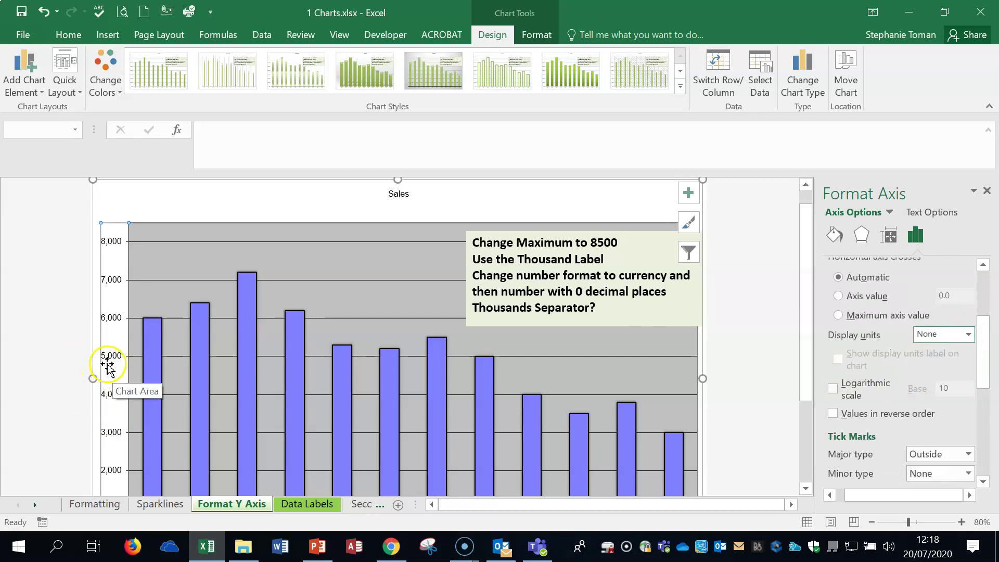
- Turn off the 1000 separator for the vertical axis numbers
left_click_drag(983, 374, 989, 489)
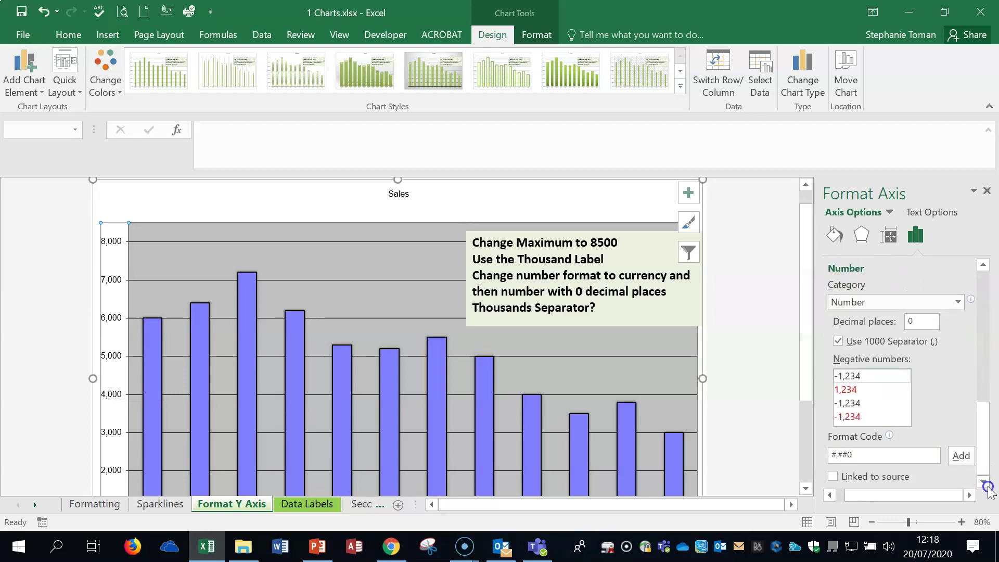
left_click(838, 341)
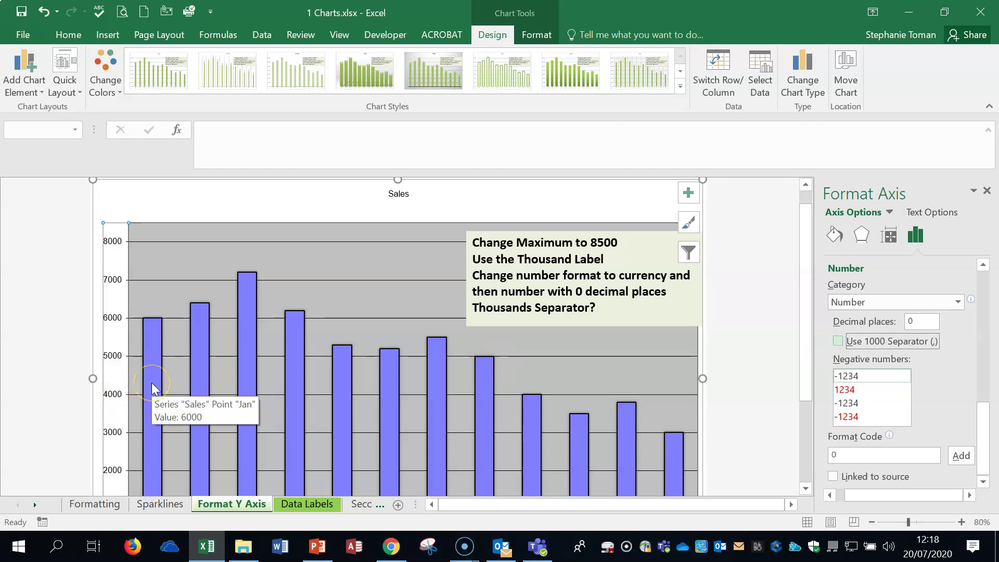
left_click(174, 388)
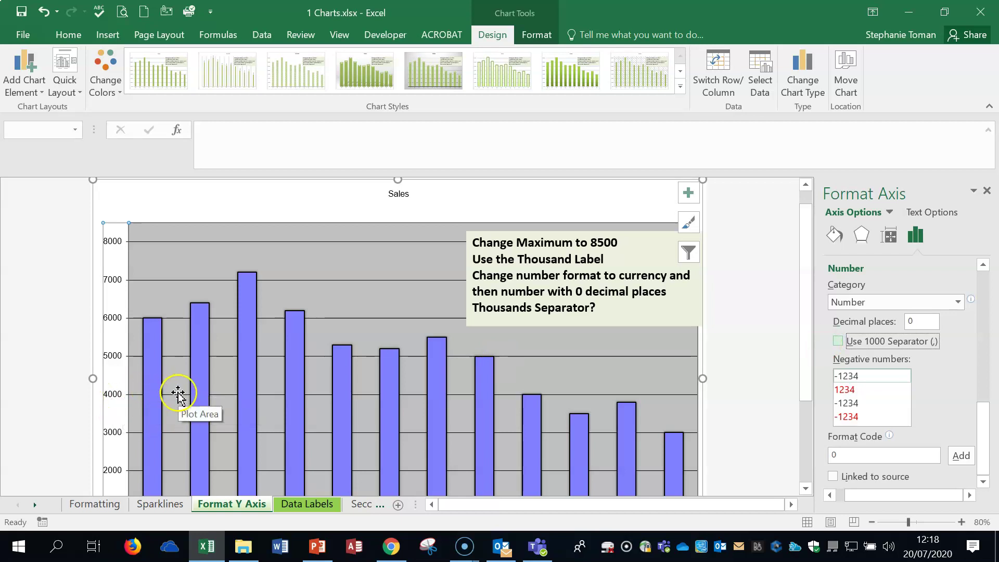
- Change the vertical axis number category to Currency with the £ symbol and 0 decimal places
left_click(958, 303)
left_click(891, 348)
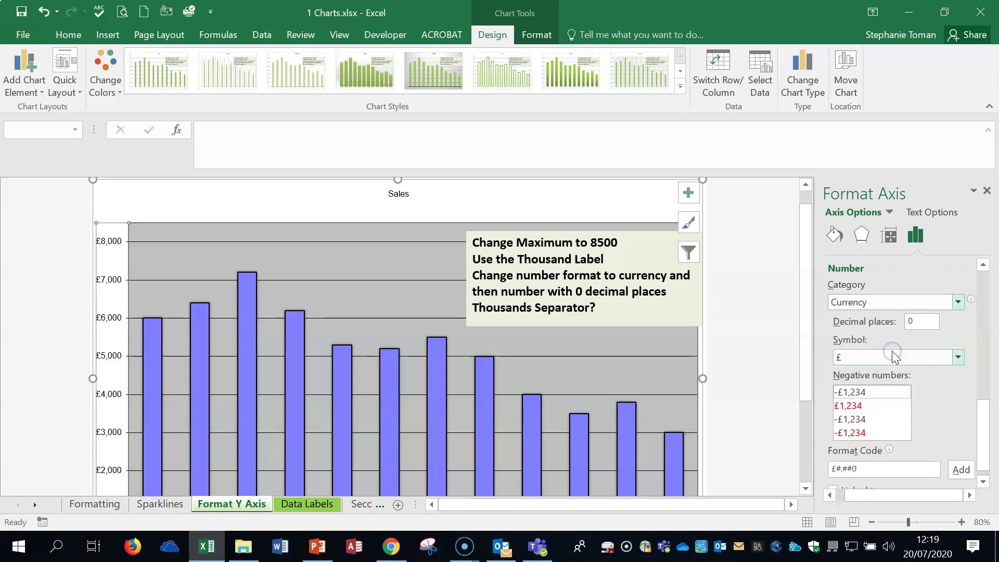
left_click(920, 320)
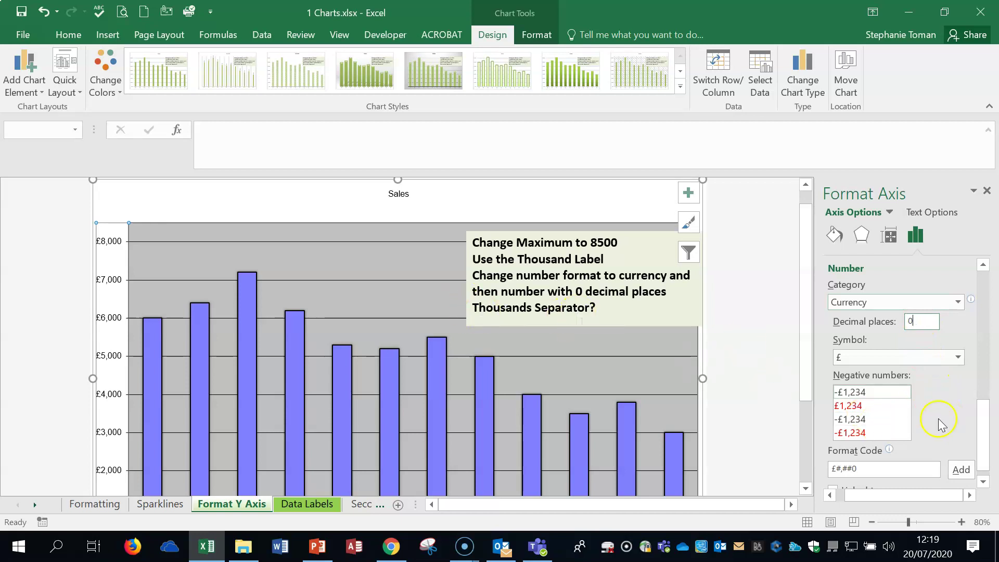
scroll(942, 422, "down", 1)
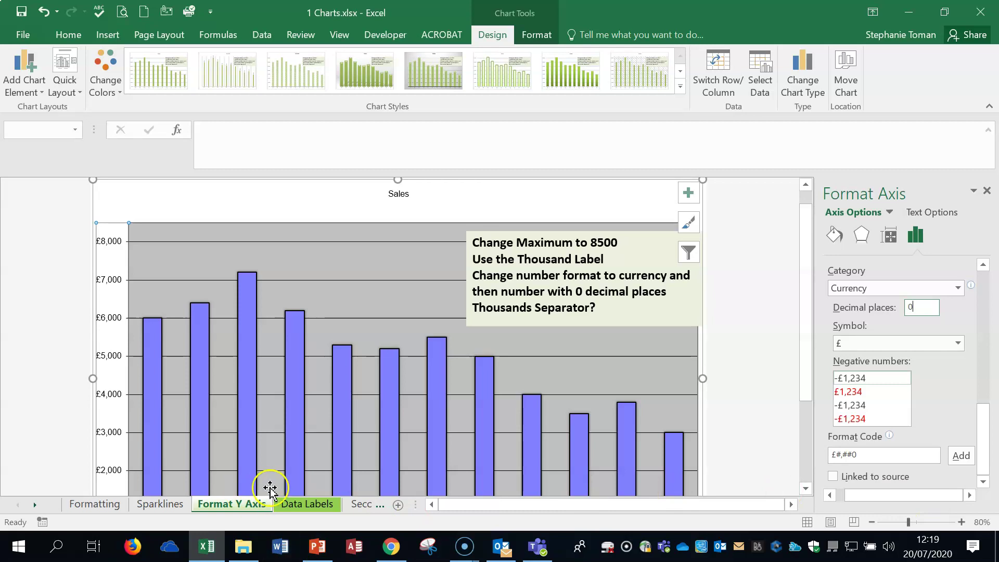
- On the Data Labels sheet, try a gradient fill and a picture or texture fill on the chart area, and open the texture choices
left_click(301, 505)
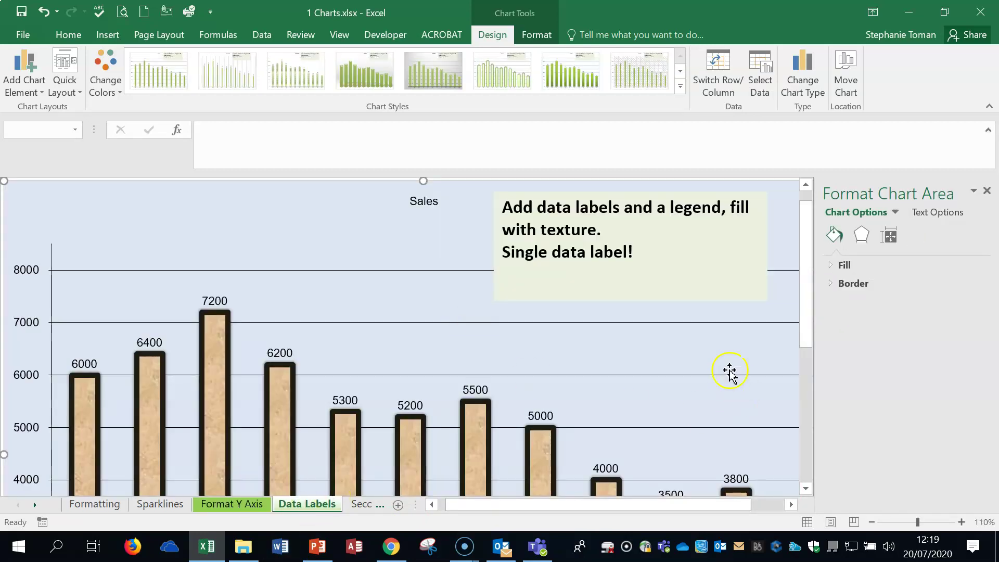
left_click(832, 264)
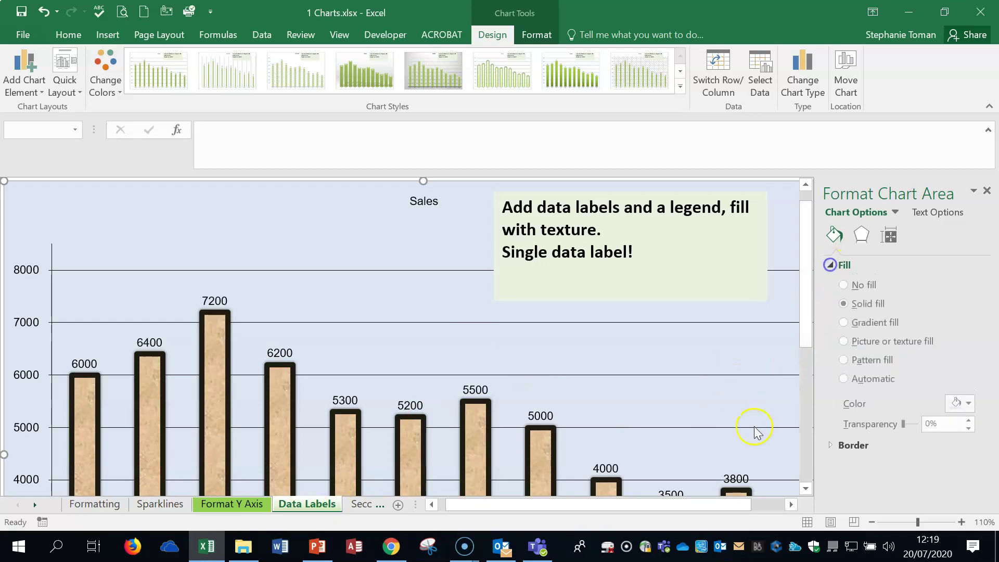
left_click(844, 325)
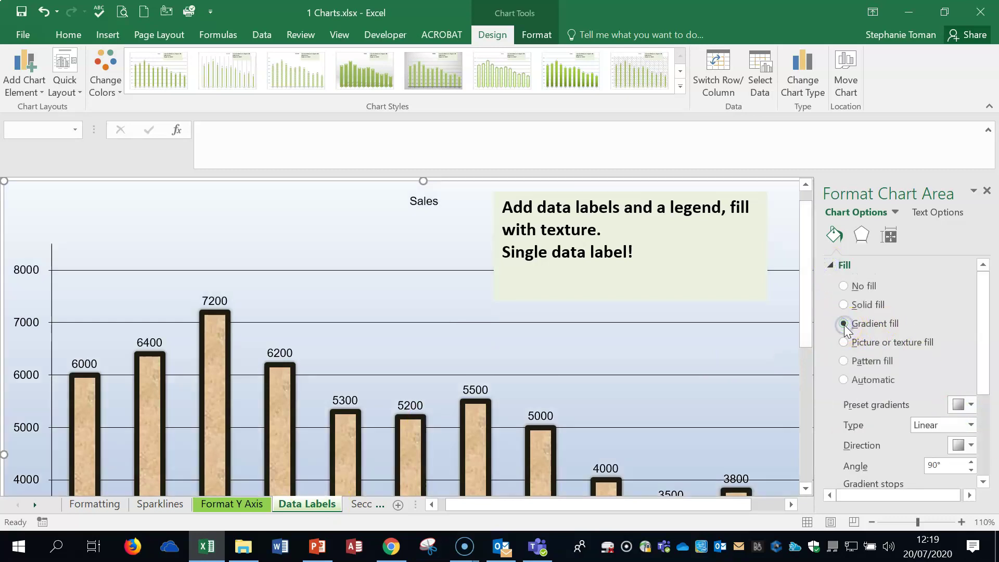
left_click(844, 344)
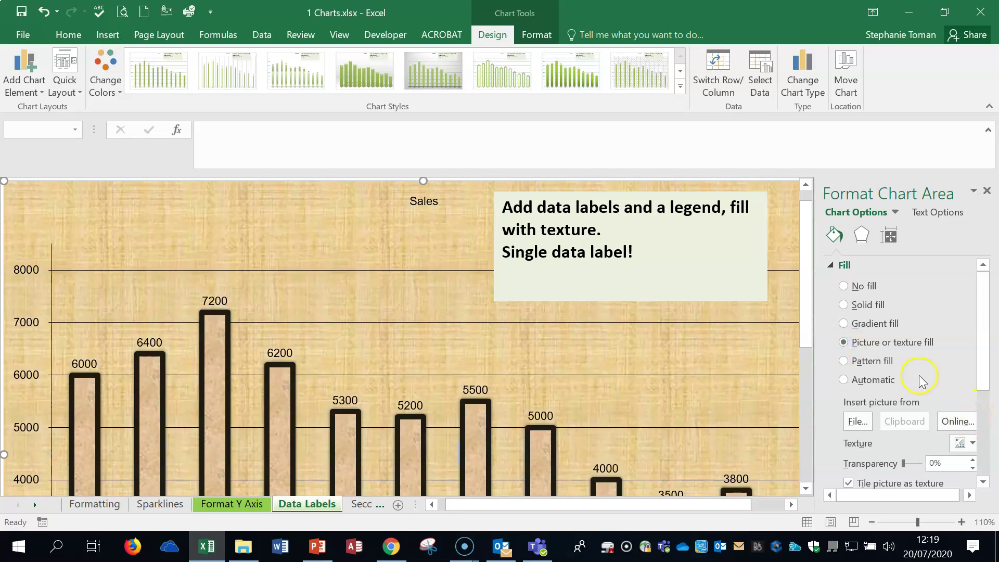
scroll(921, 377, "down", 1)
left_click(970, 406)
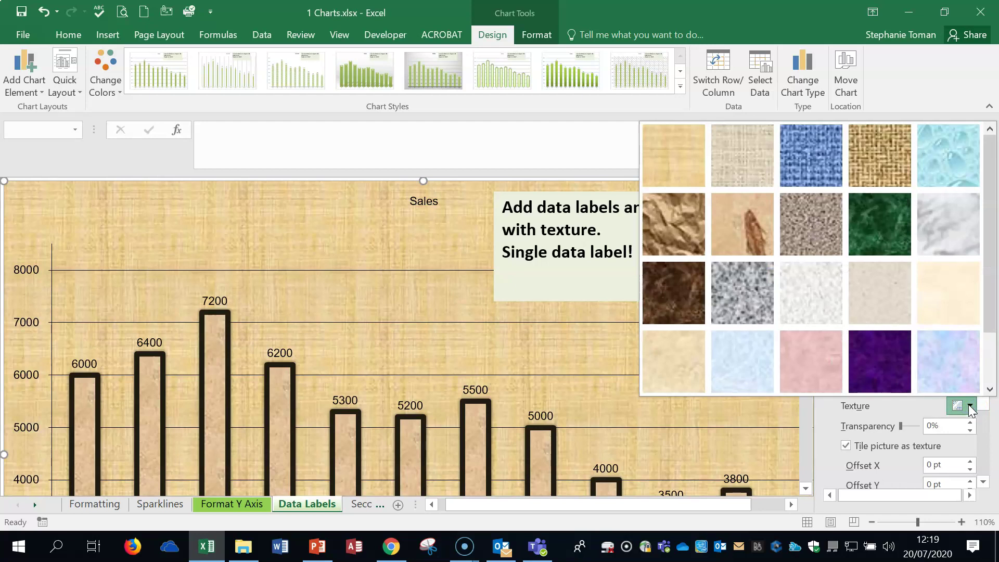
- Dismiss the texture choices and undo the chart area fills and the vertical axis Currency format
left_click(568, 347)
left_click(608, 356)
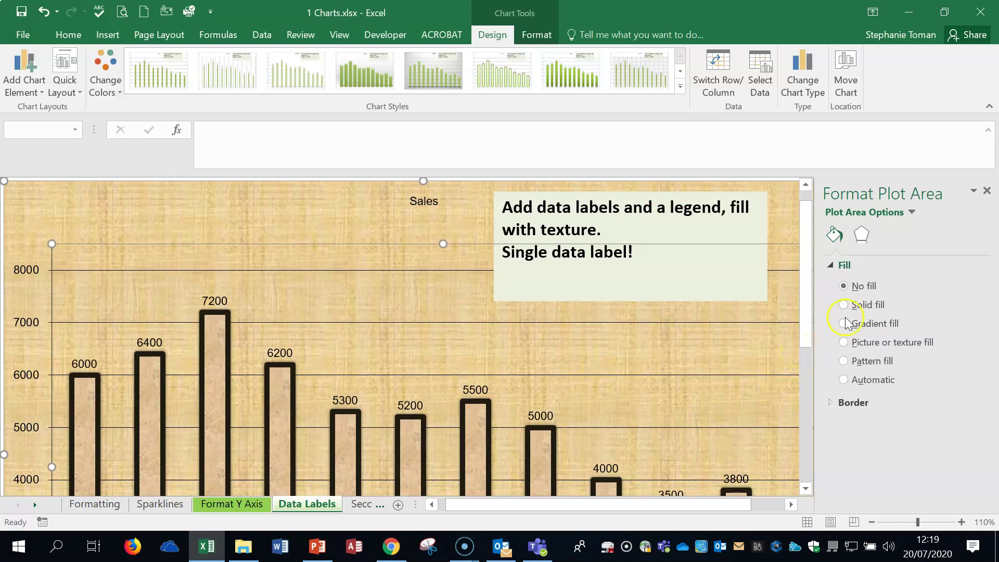
left_click(42, 12)
left_click(43, 13)
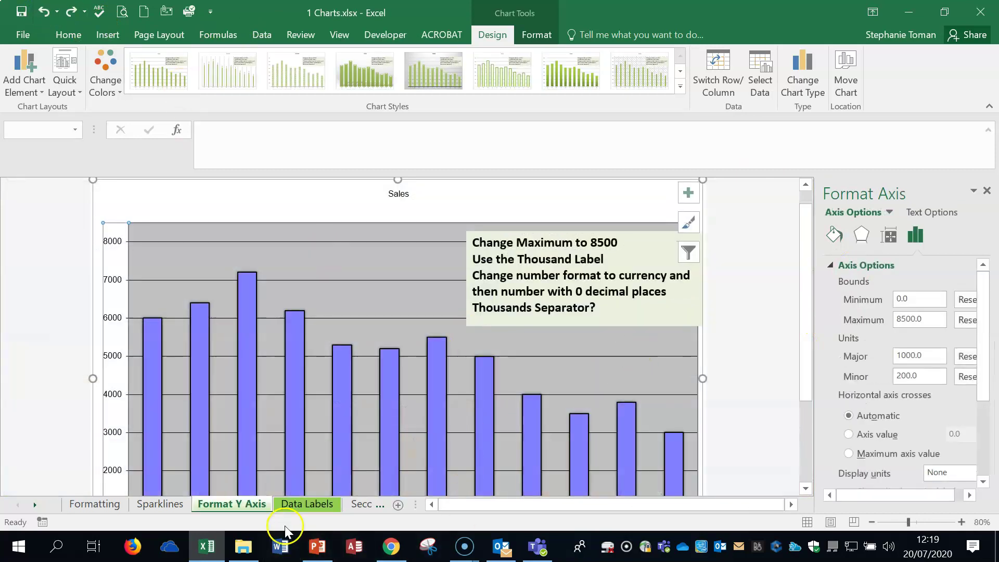
- Fill the Sales columns on the Data Labels sheet with the dark purple texture
left_click(292, 504)
left_click(482, 439)
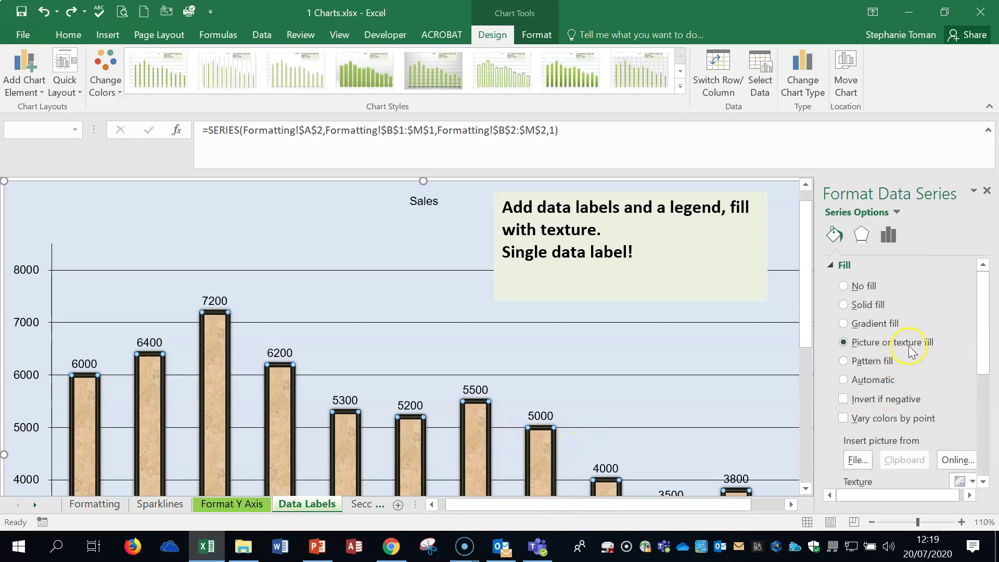
left_click(971, 481)
left_click(867, 431)
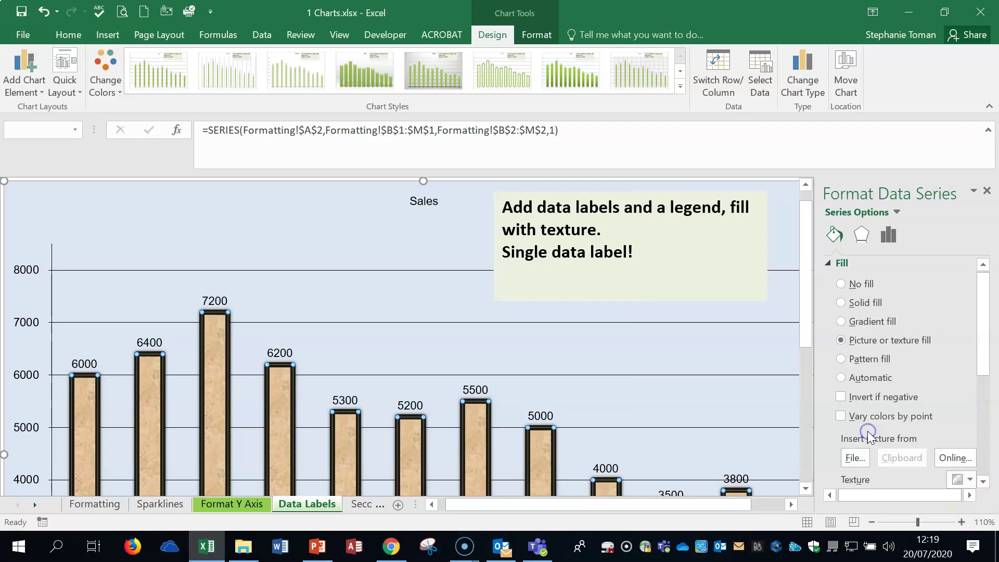
scroll(754, 364, "down", 3)
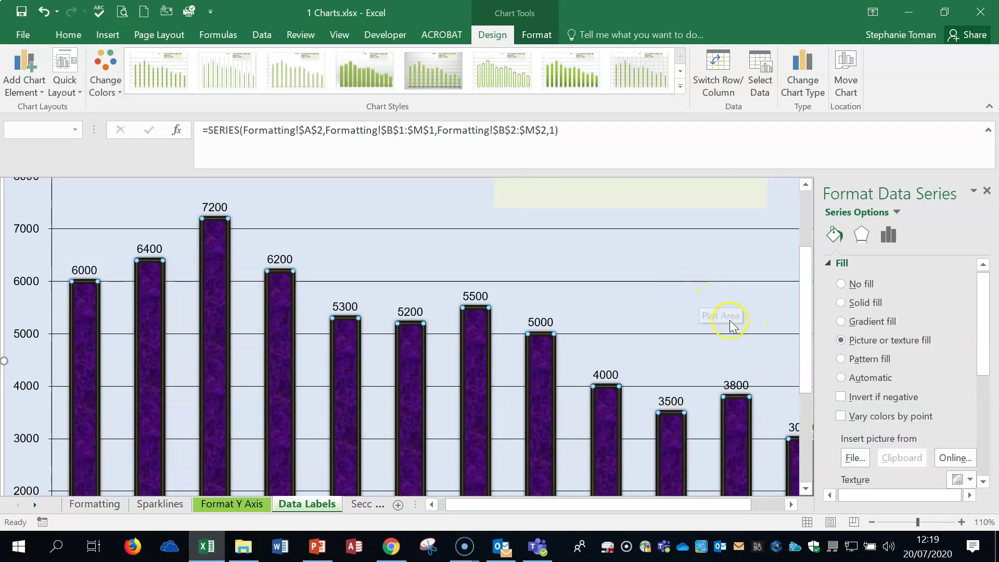
scroll(729, 323, "up", 3)
- Try a picture or texture fill on the plot area and set it back to No fill
left_click(364, 244)
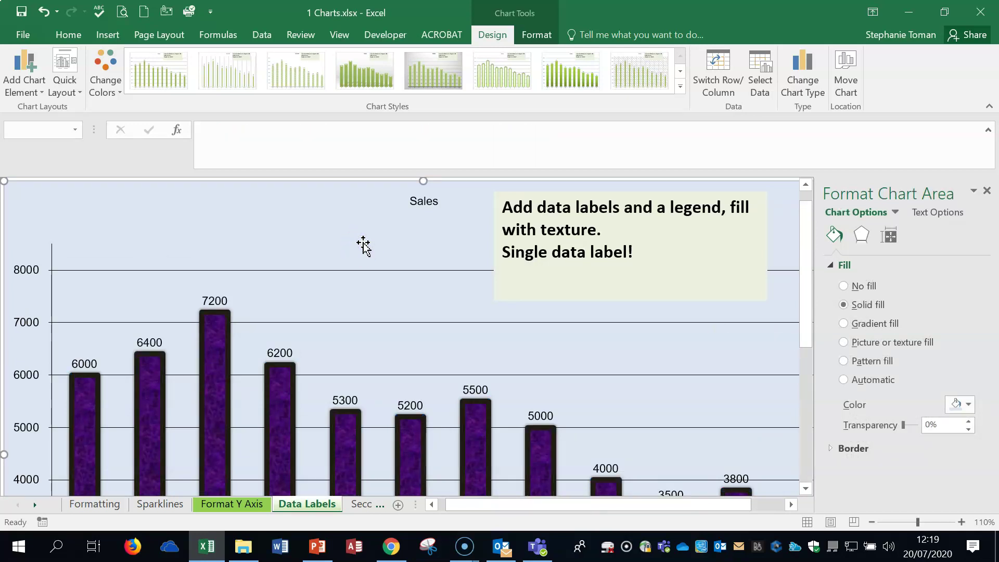
left_click(653, 350)
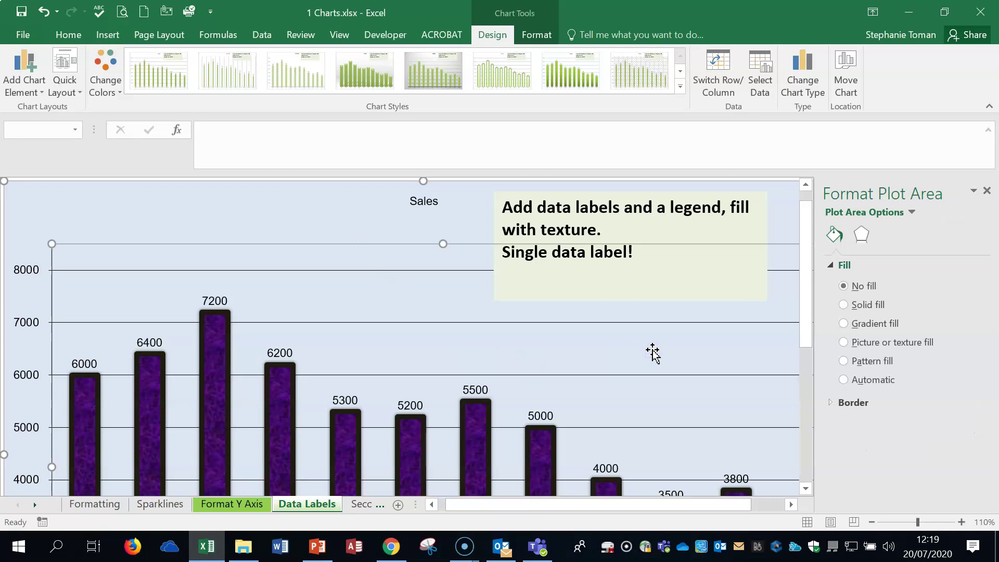
left_click(665, 346)
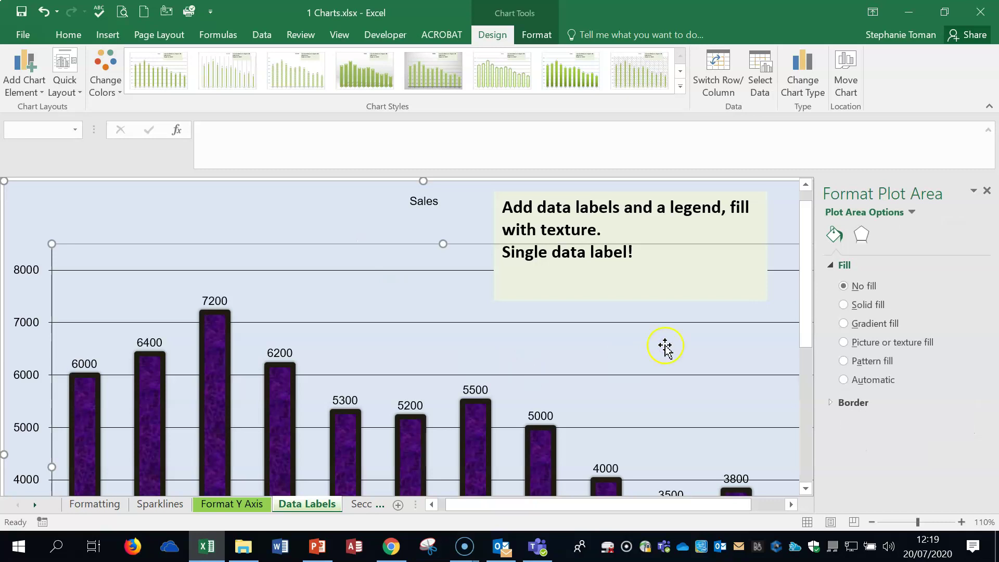
left_click(847, 345)
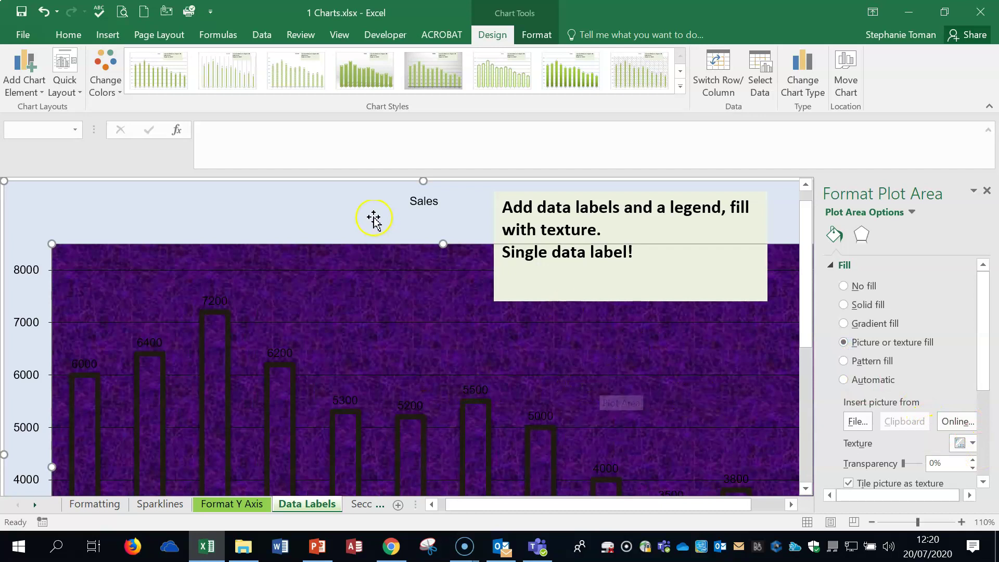
left_click(843, 286)
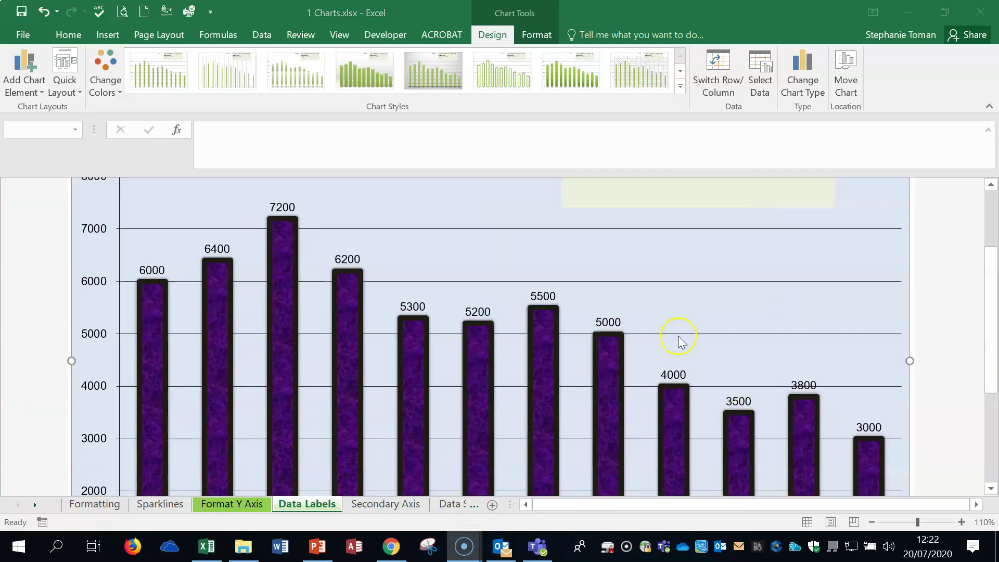
- Delete all the data labels above the Sales columns
left_click(777, 341)
scroll(778, 339, "up", 3)
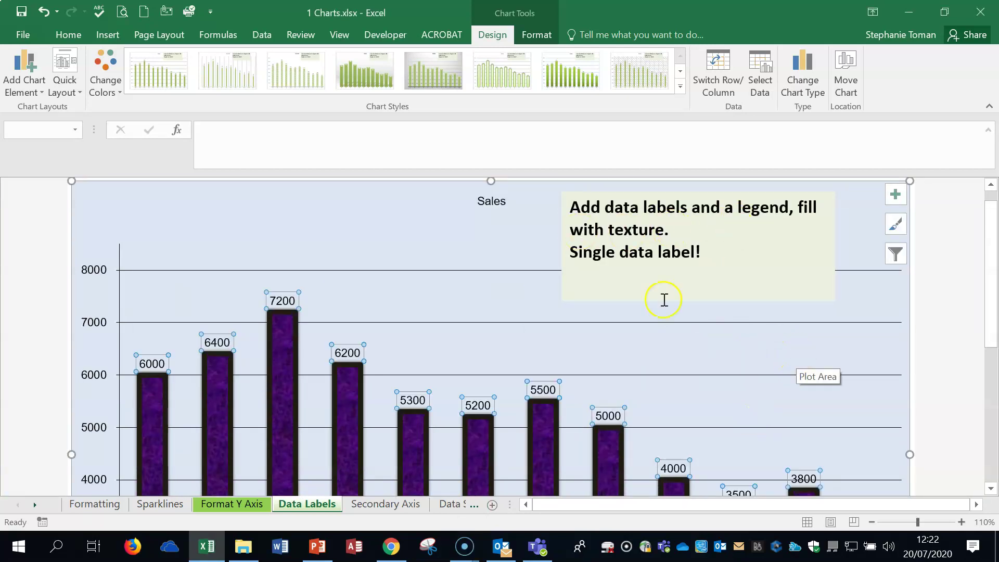
scroll(798, 342, "down", 2)
scroll(842, 365, "down", 2)
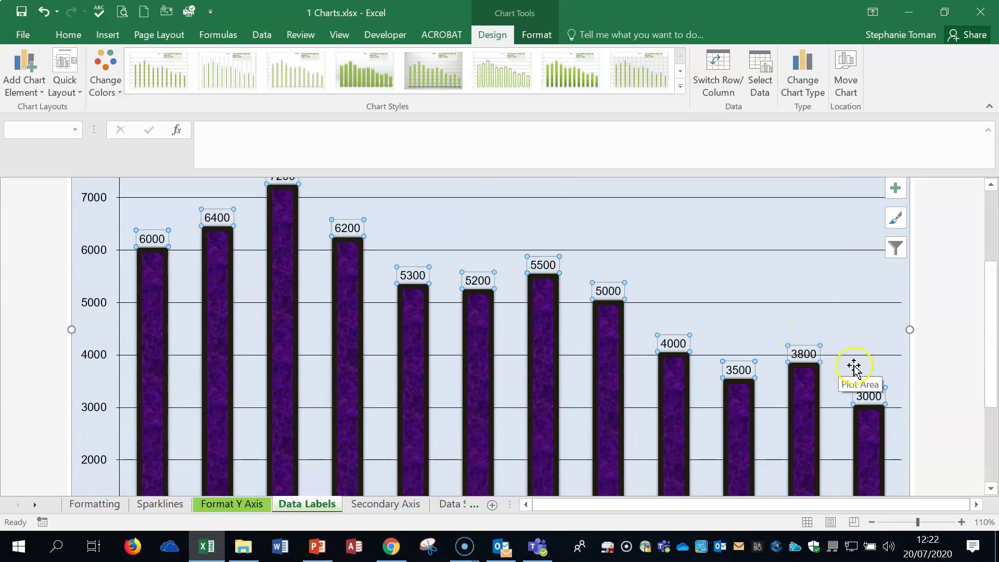
left_click(545, 265)
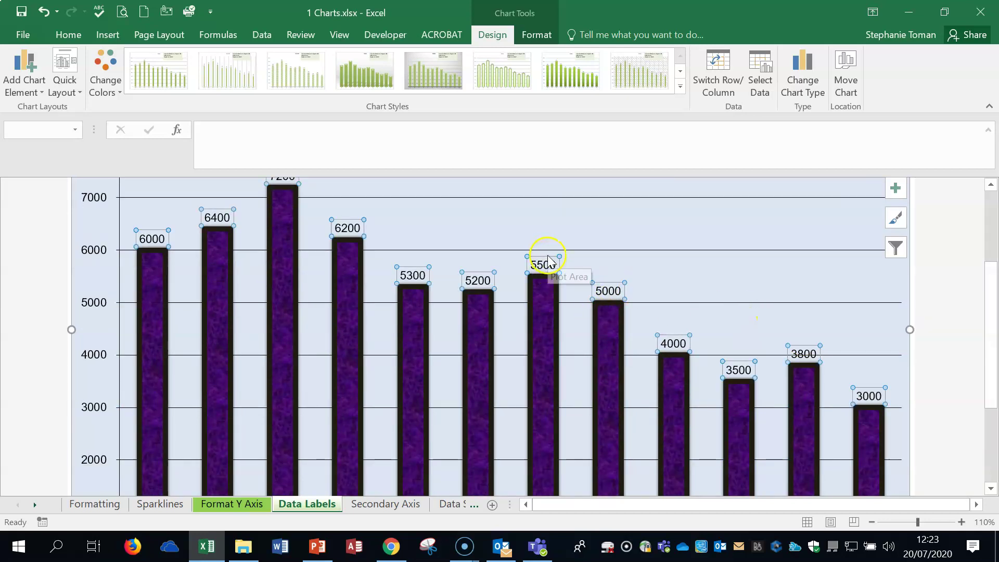
key("Delete")
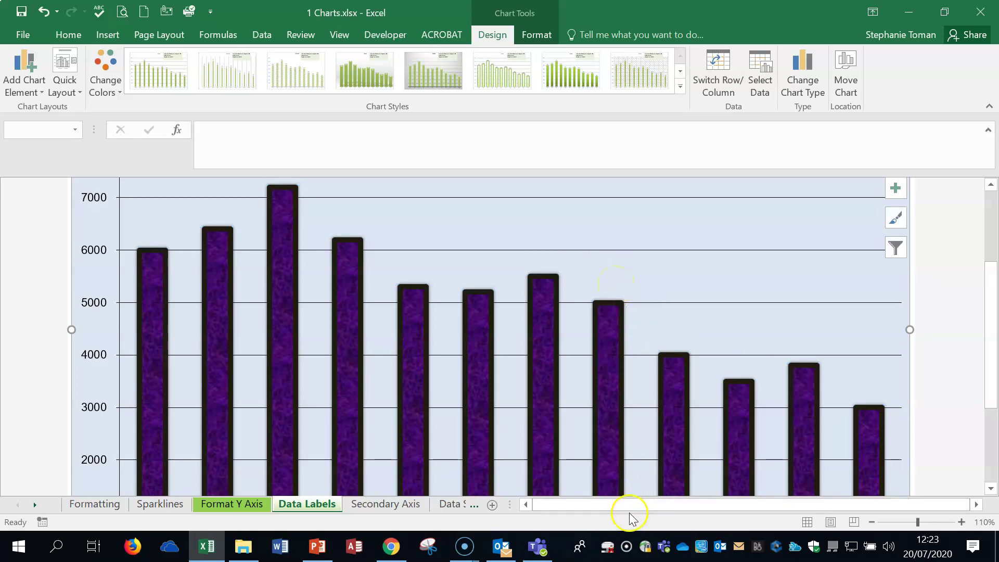
- Select the Sales columns on the Data Labels sheet and add data labels to them
right_click(479, 421)
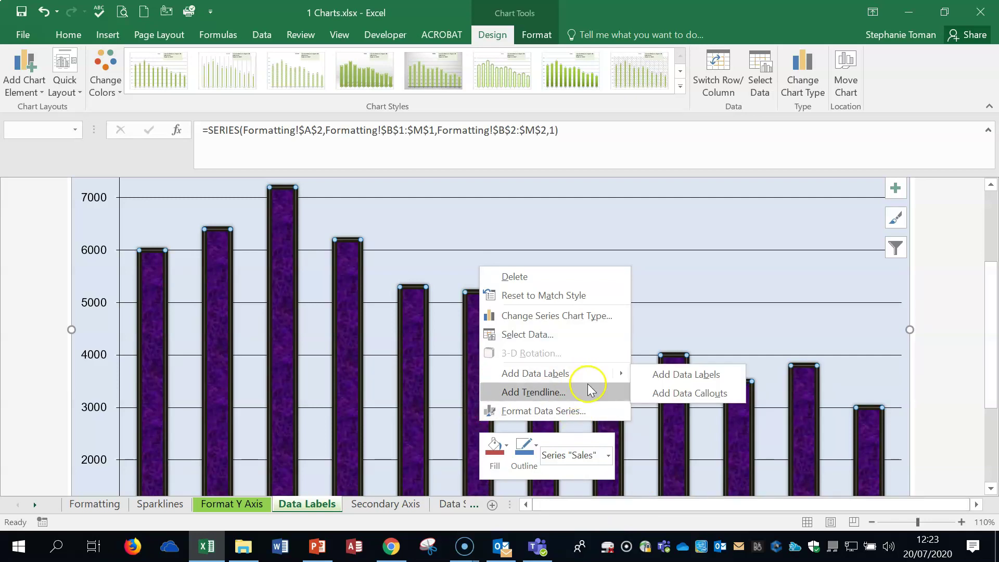
mouse_move(599, 378)
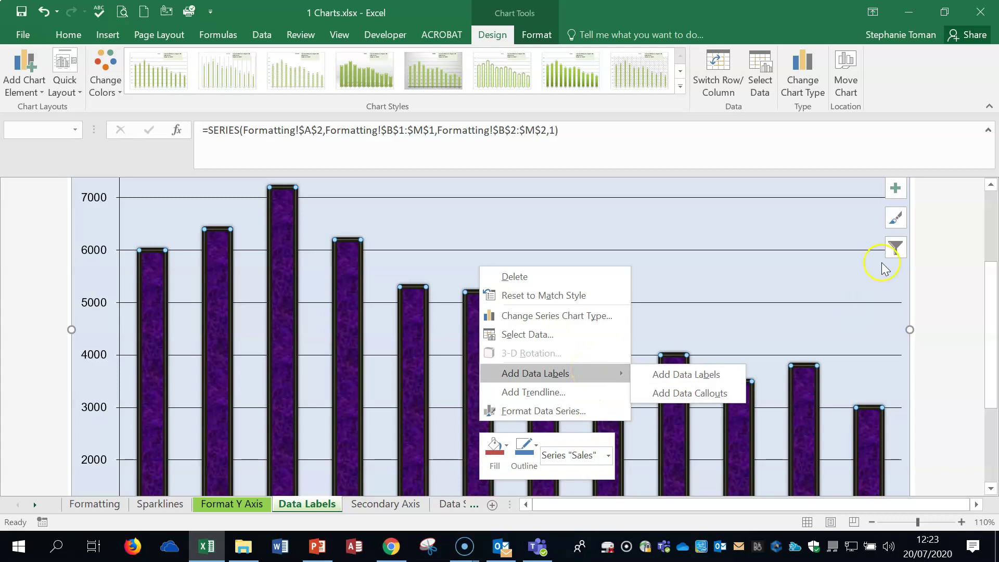
left_click(886, 301)
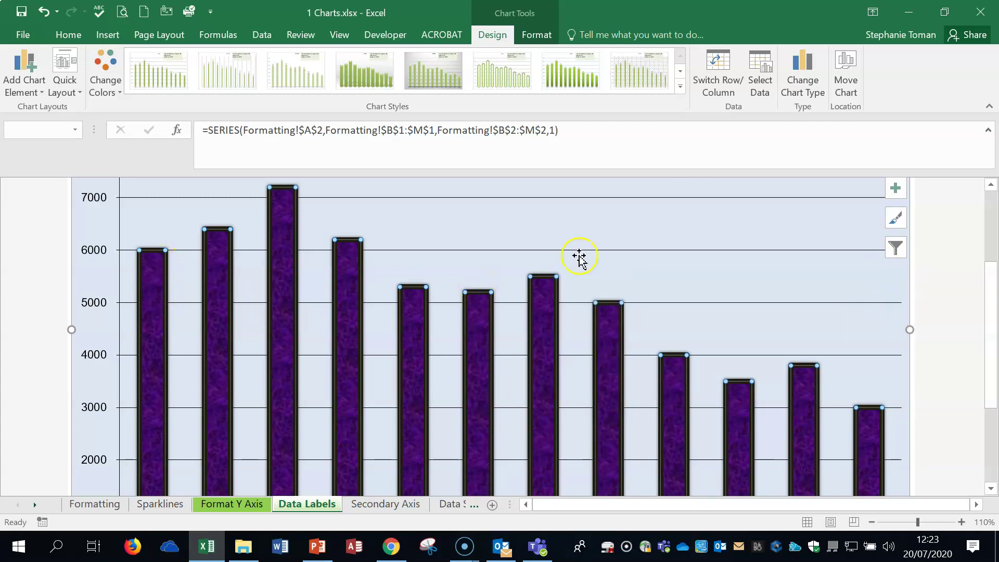
left_click(893, 189)
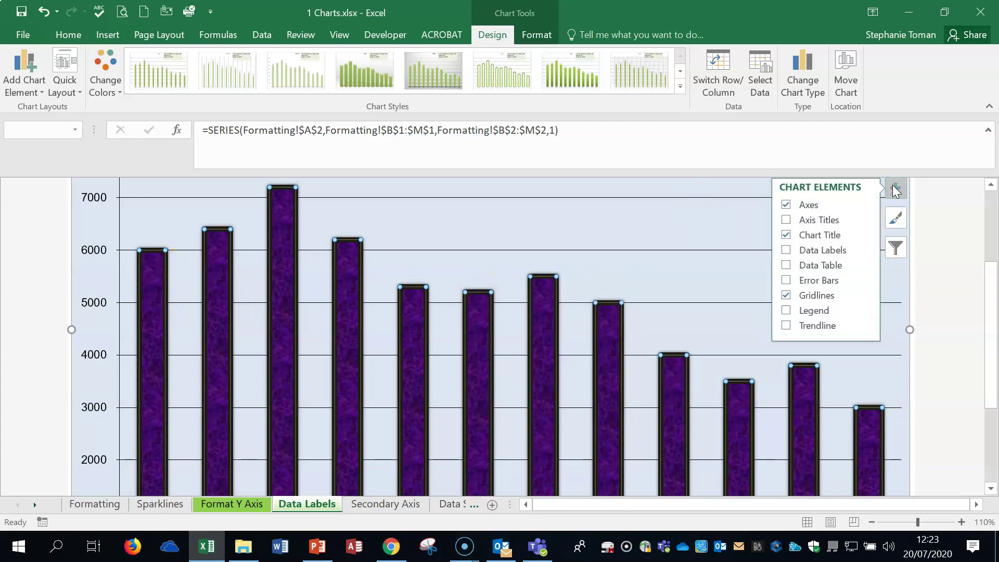
left_click(786, 249)
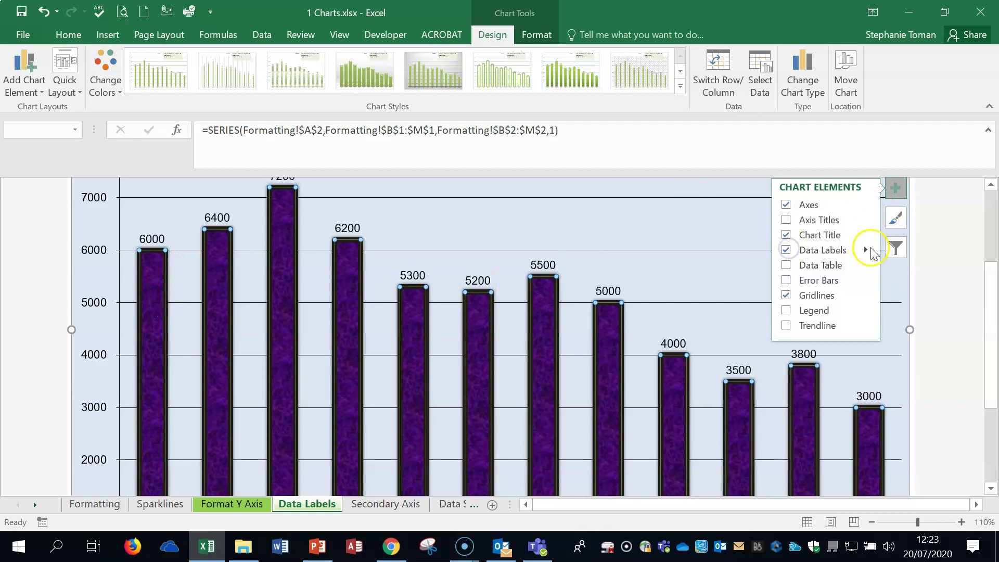
- Try turning off the value in the Sales data label options, undo it, and close the formatting options
left_click(866, 250)
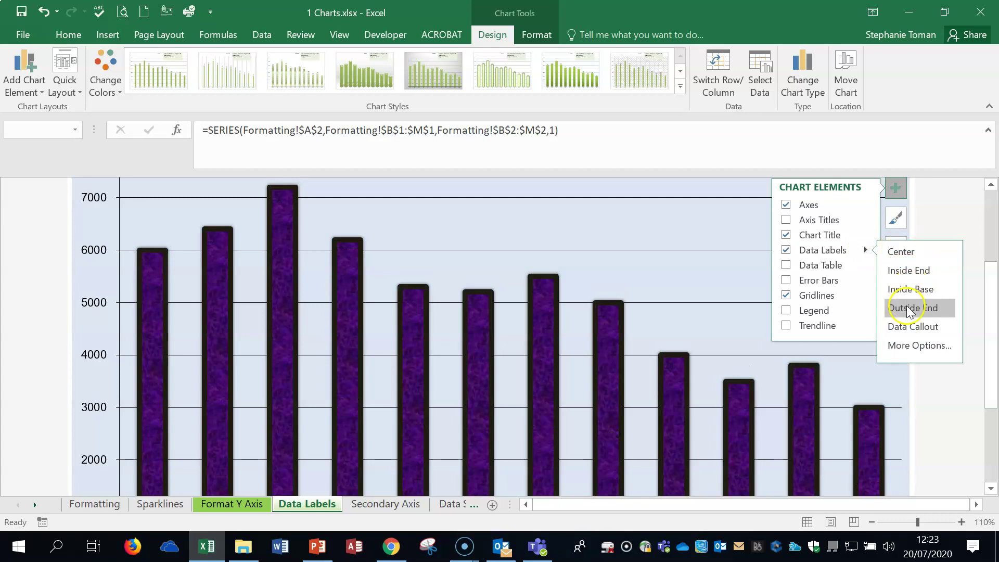
left_click(905, 346)
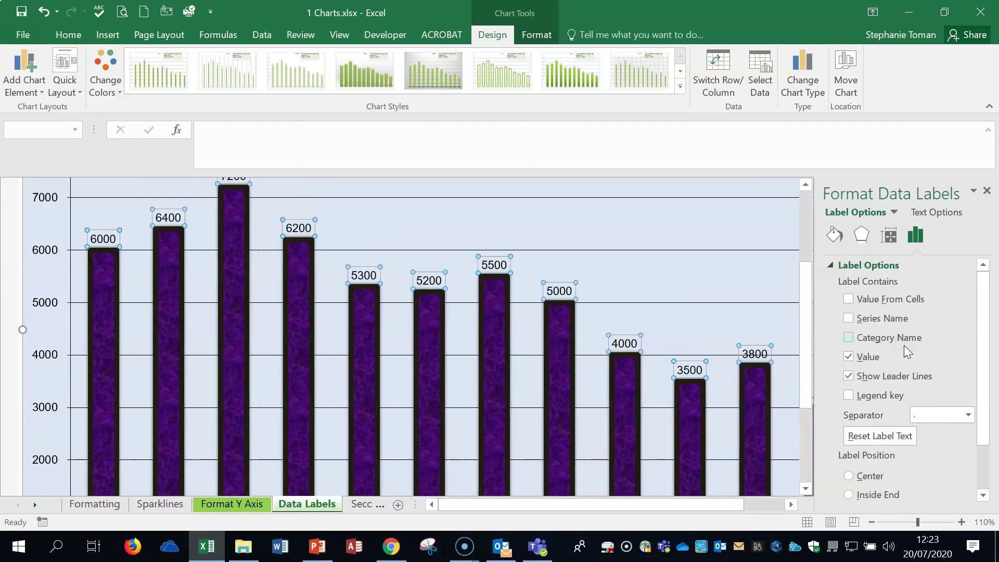
left_click(850, 357)
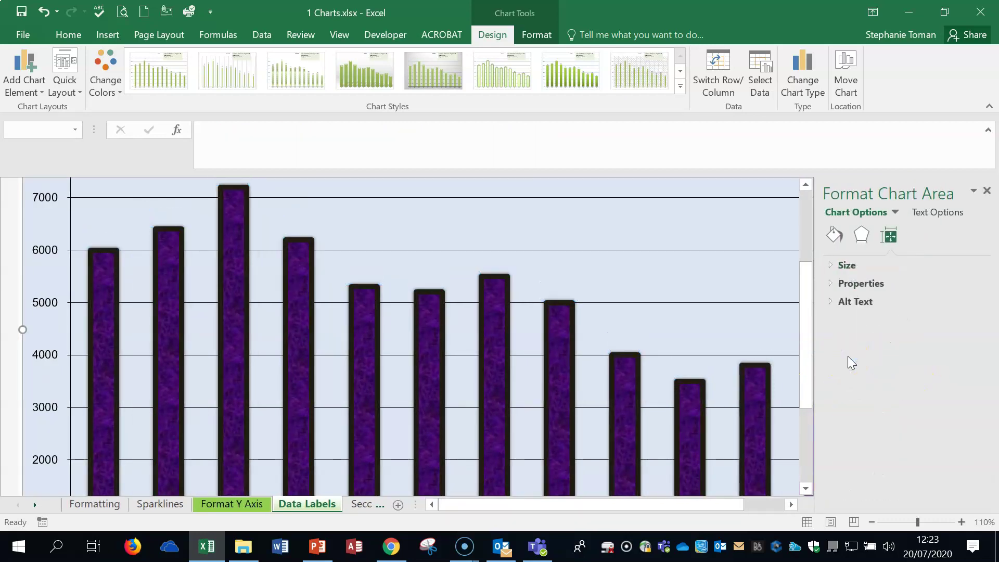
left_click(42, 14)
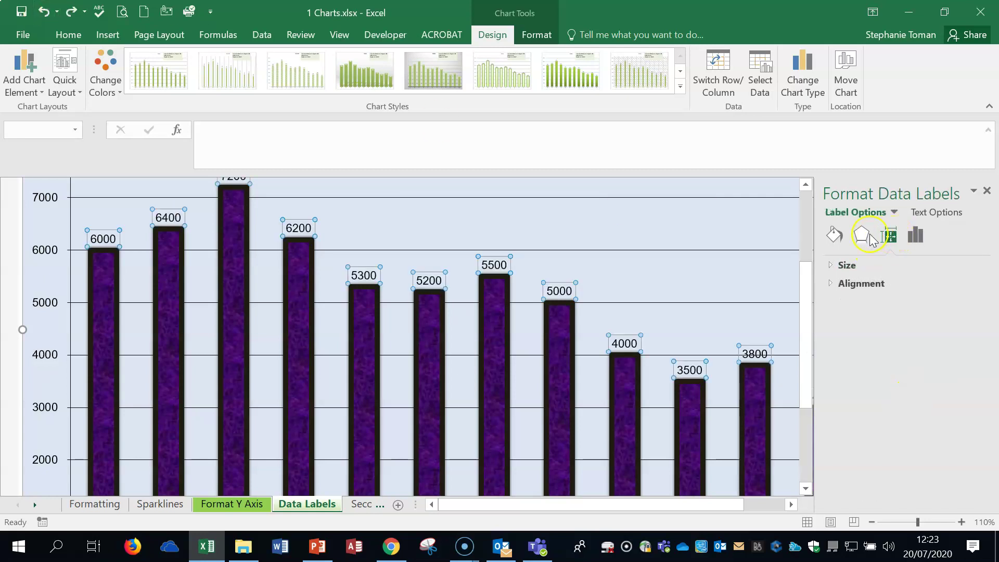
left_click(758, 386)
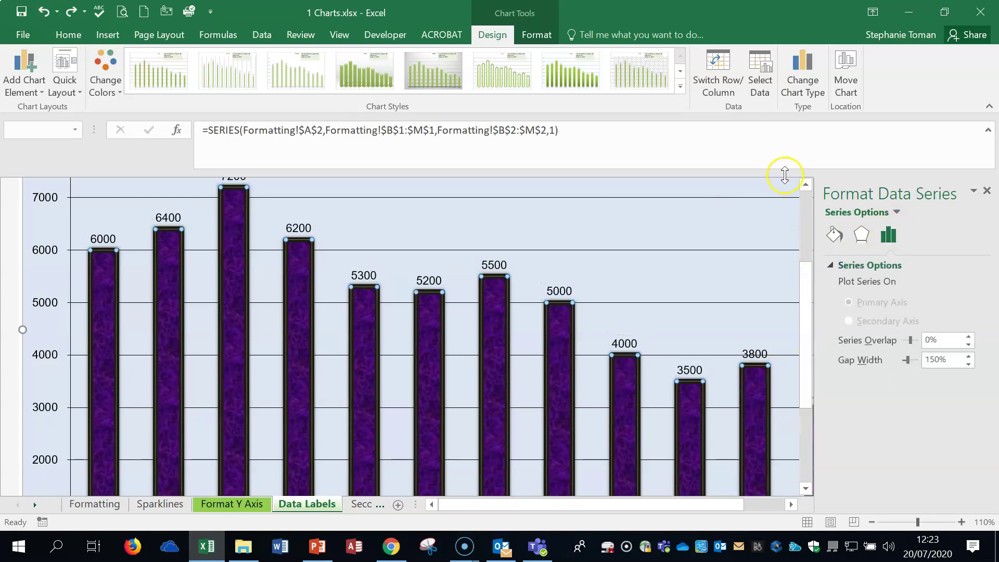
left_click(984, 188)
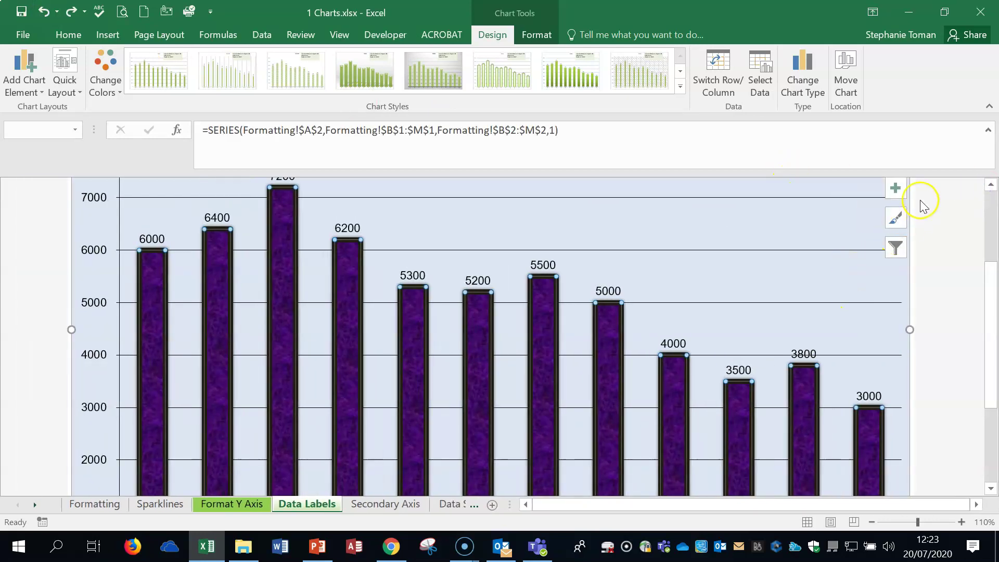
- Try category name and series name in the Sales data labels, and return them to showing only the value
left_click(895, 188)
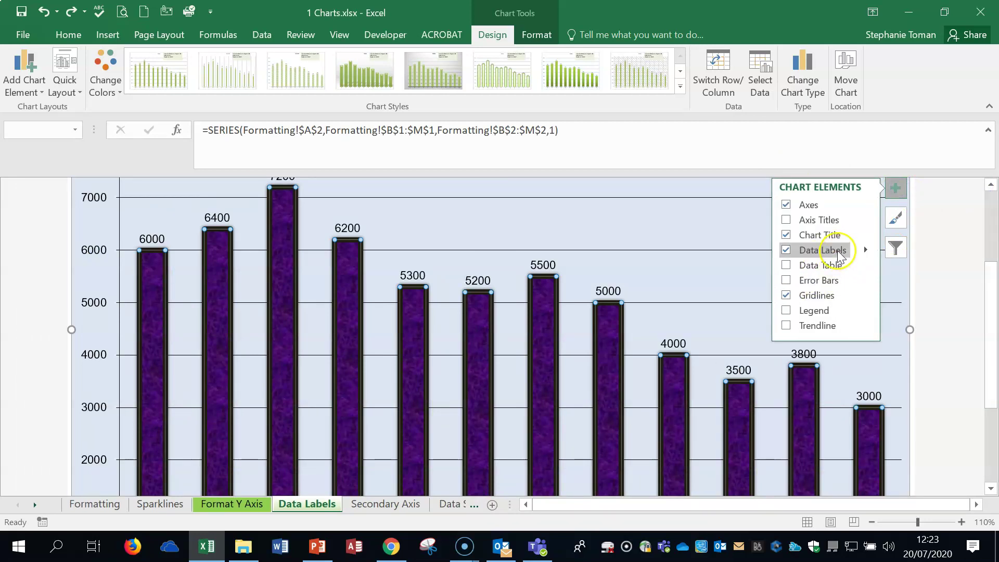
left_click(865, 252)
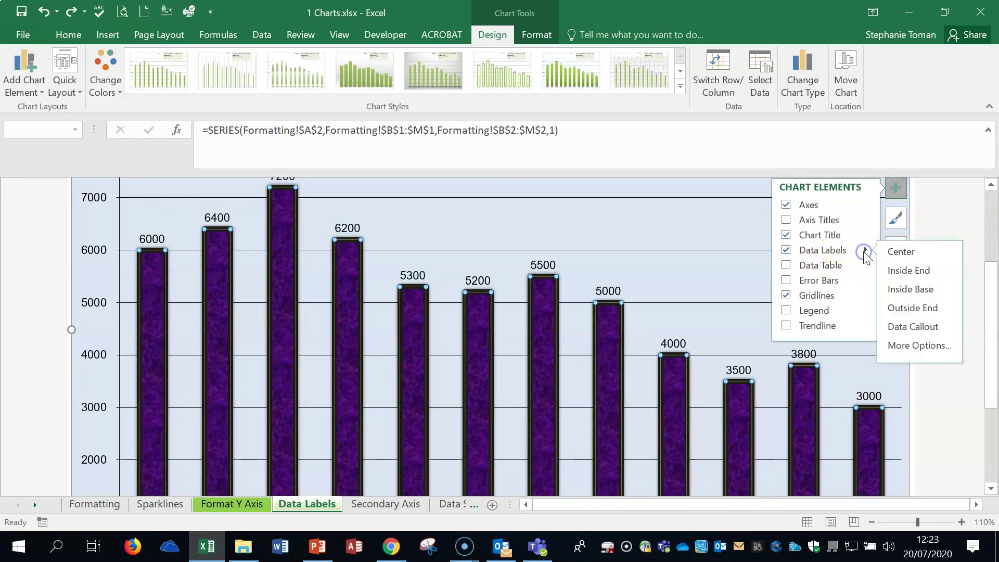
left_click(917, 345)
left_click(850, 338)
left_click(849, 357)
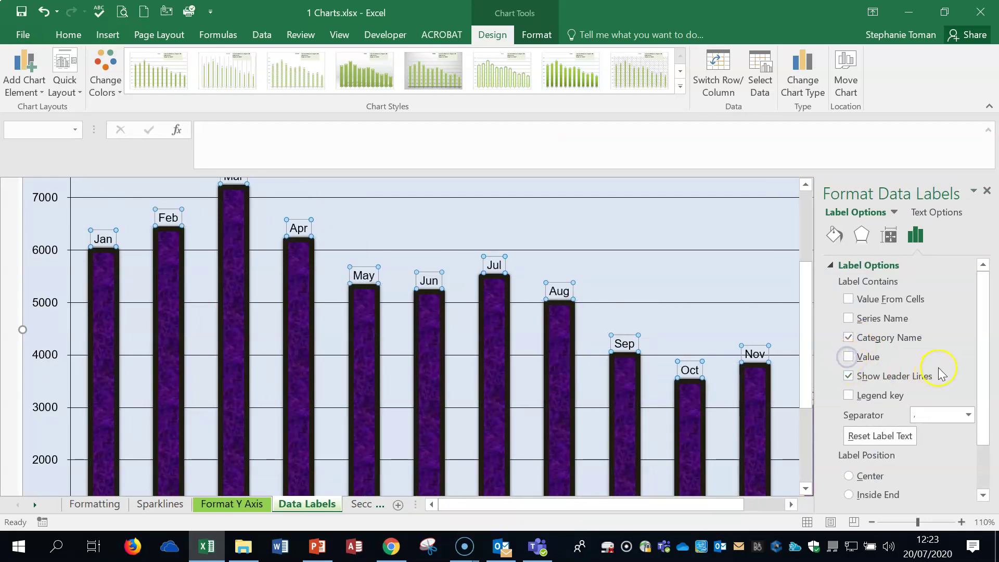
left_click(849, 357)
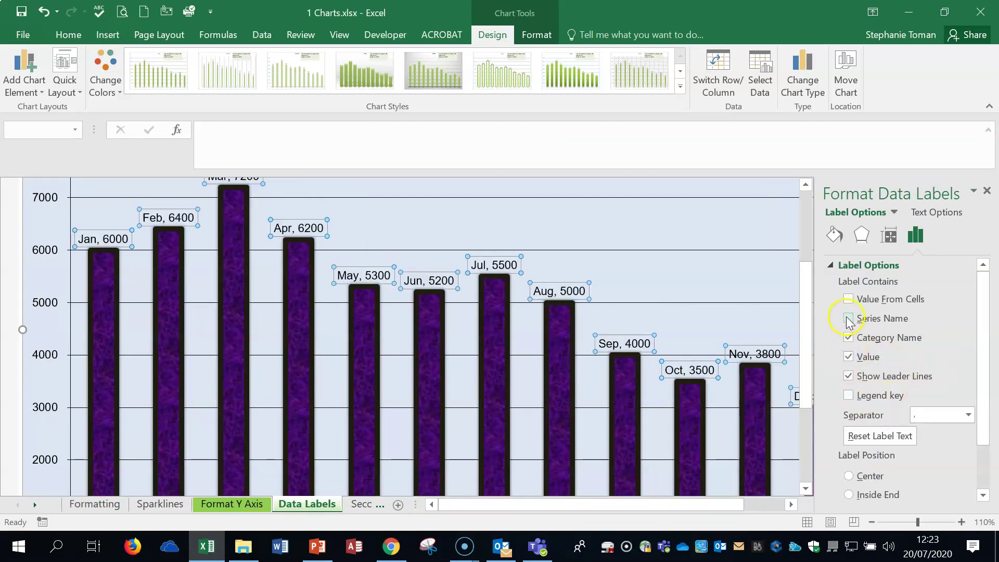
left_click(849, 338)
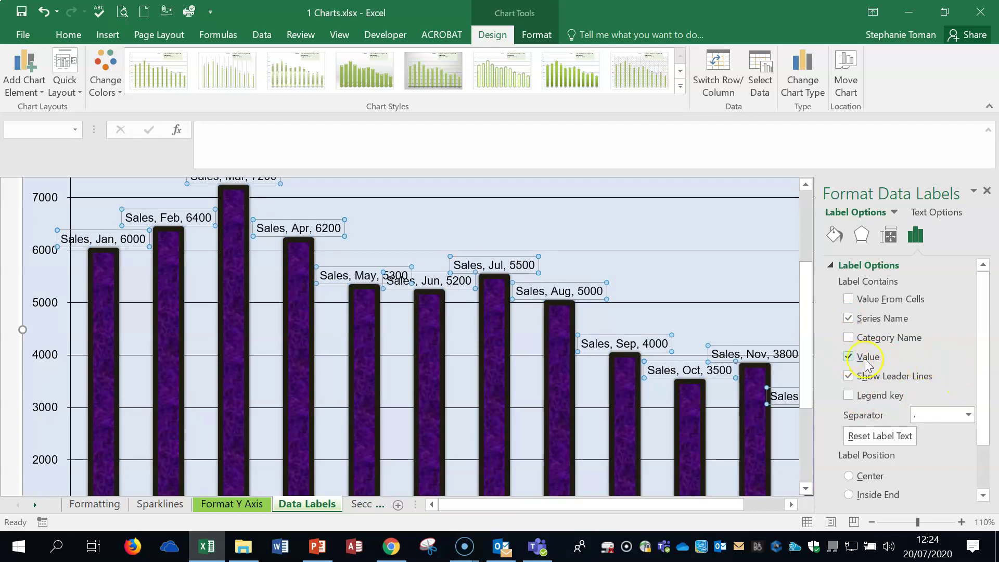
left_click(849, 318)
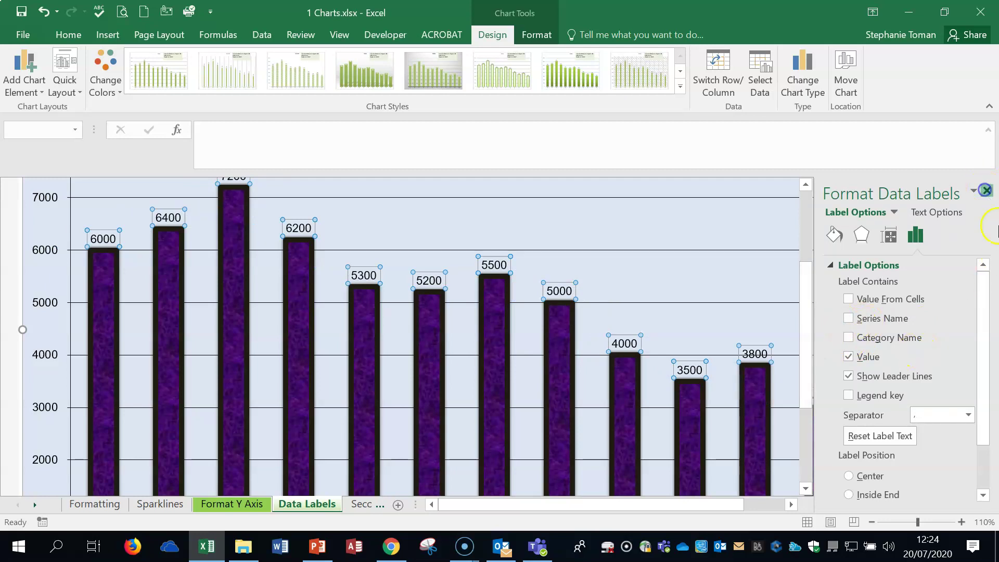
left_click(986, 191)
- Check the task note above the Data Labels chart and open the chart's list of elements
left_click(796, 294)
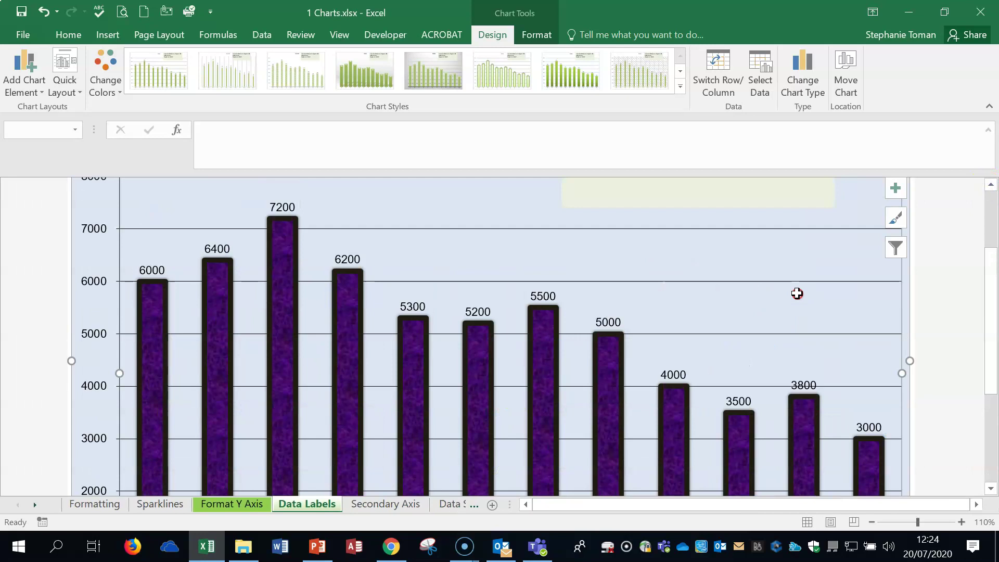
scroll(796, 294, "up", 3)
left_click(669, 245)
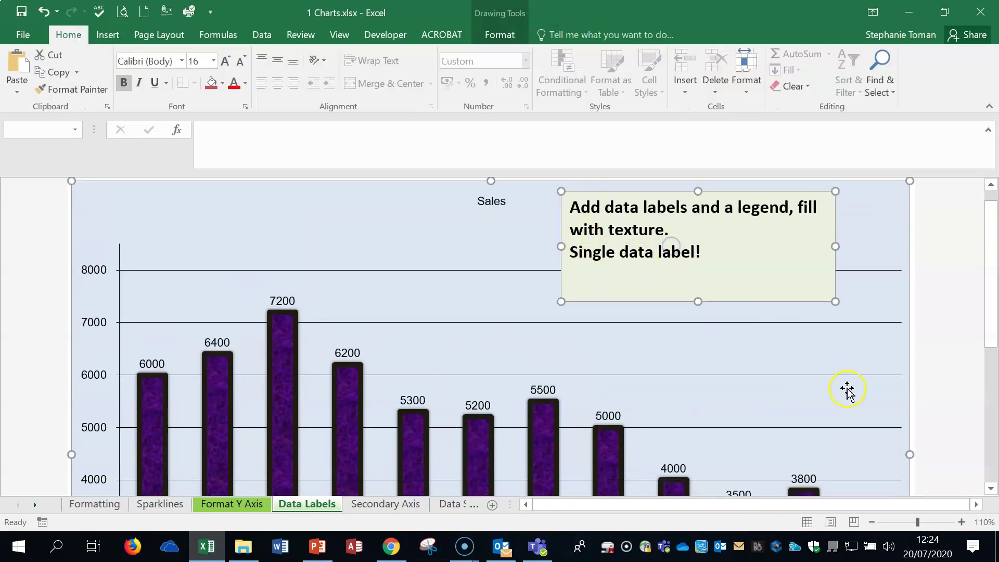
left_click(847, 390)
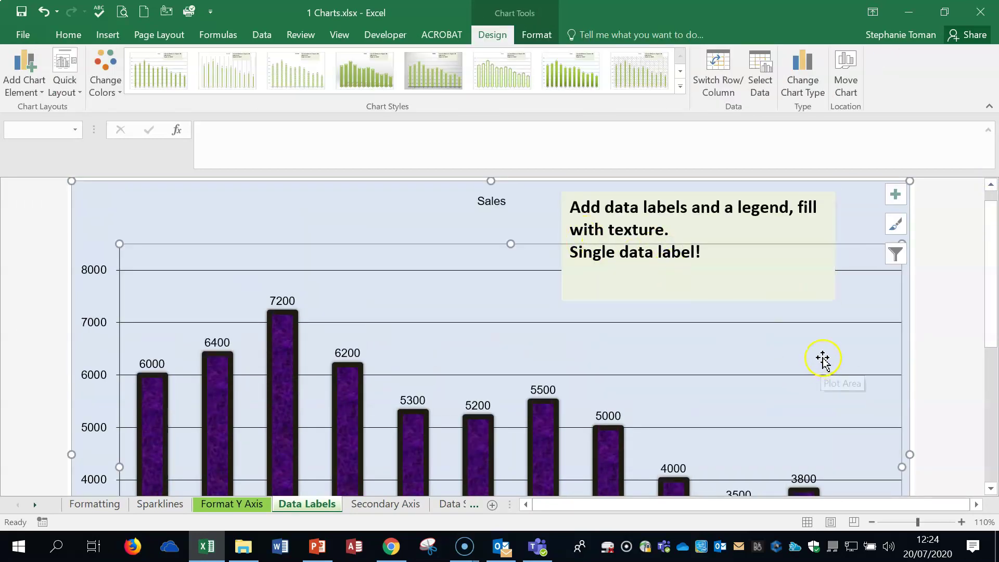
left_click(895, 195)
- Plot the Turnover series on the secondary axis in the Turnover v Spending chart on the Secondary Axis sheet
left_click(354, 502)
left_click(679, 437)
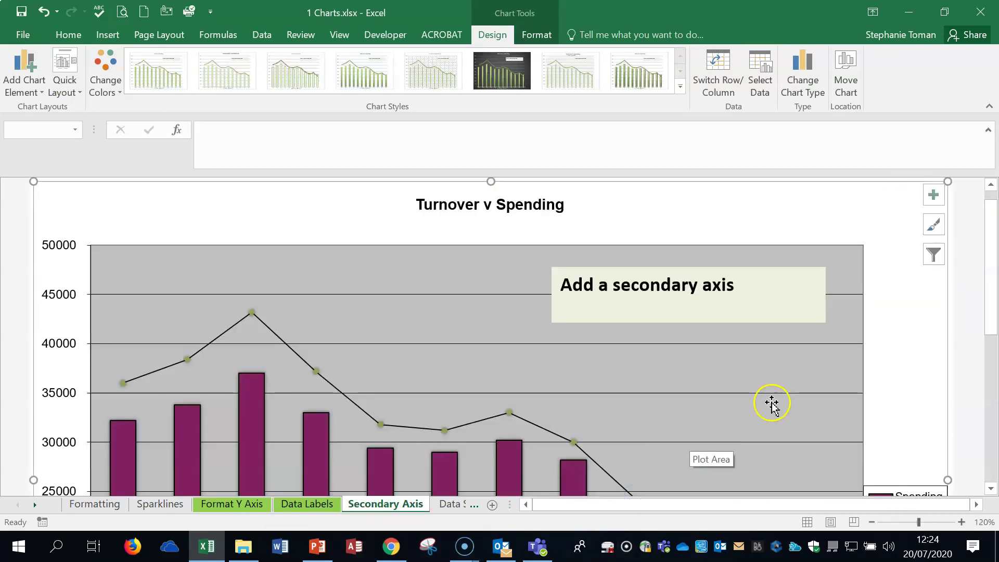
scroll(770, 404, "down", 2)
scroll(791, 411, "down", 2)
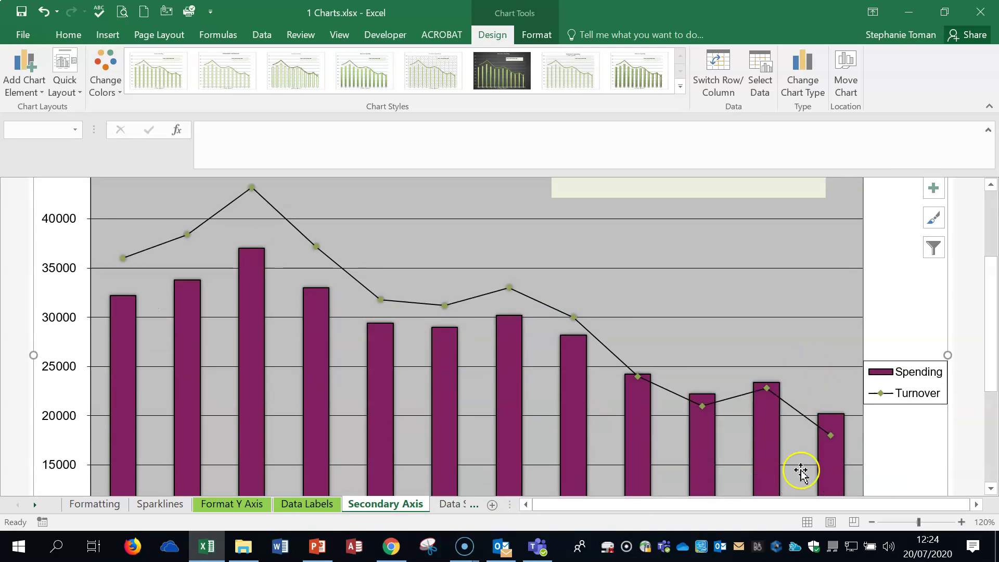
right_click(640, 380)
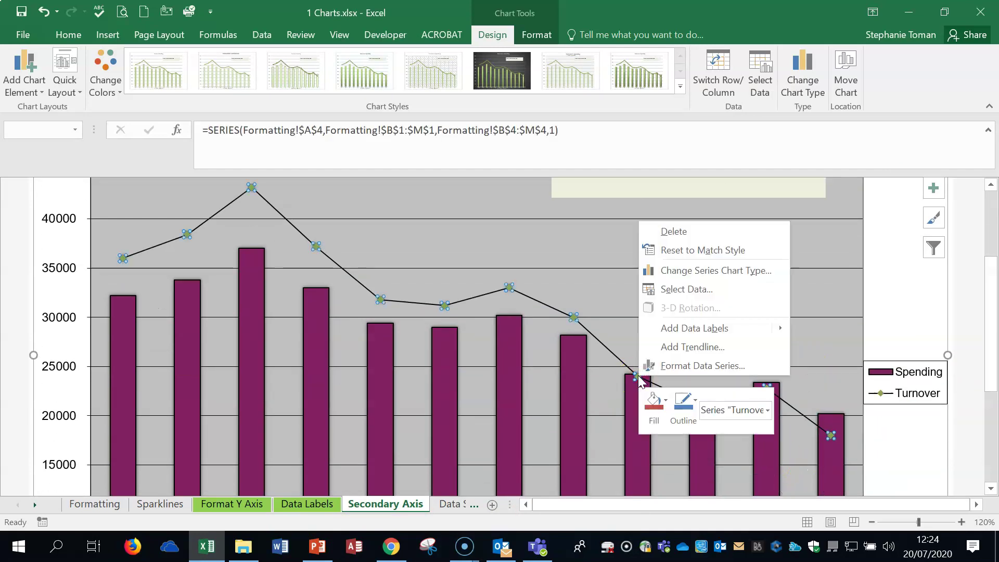
left_click(685, 364)
left_click(848, 320)
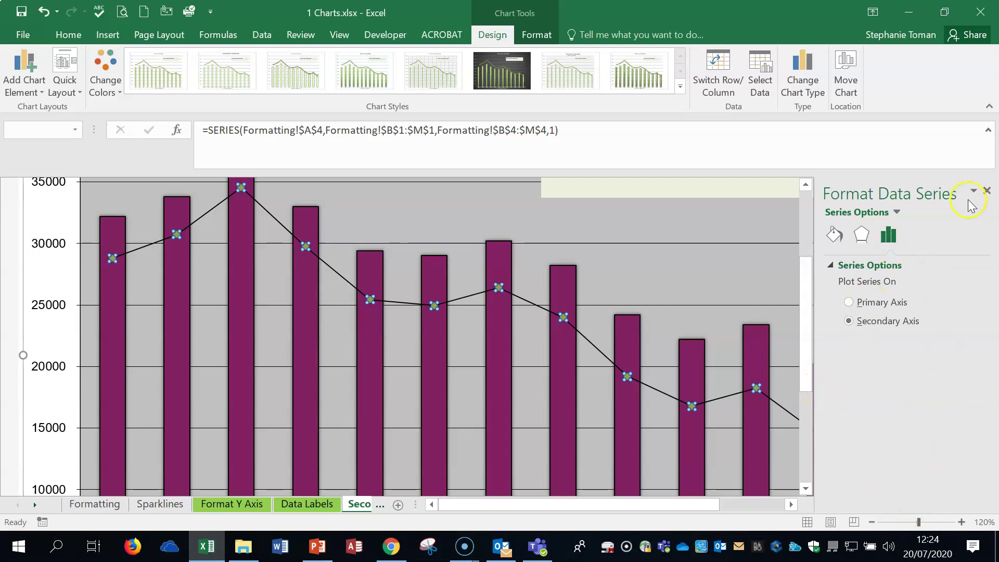
left_click(987, 193)
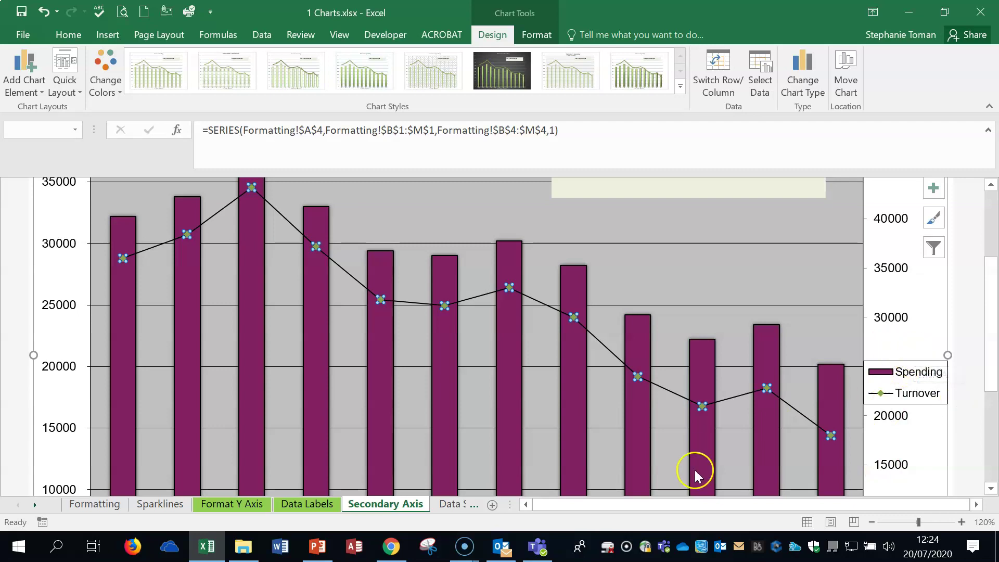
- Go to the Data Series Fill sheet and show its Turnover v Spending chart down to the month labels at 70% zoom
left_click(447, 503)
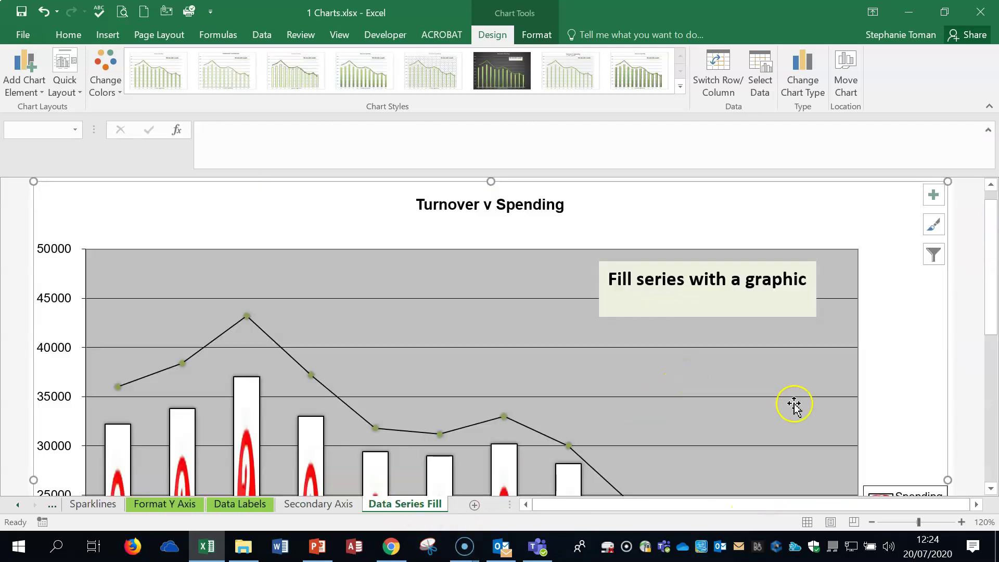
scroll(794, 404, "down", 2)
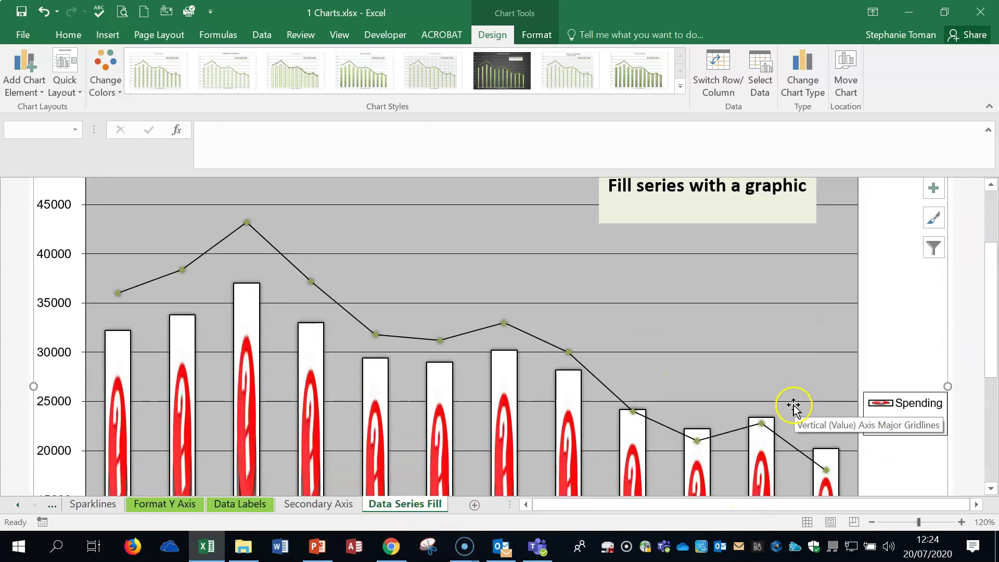
left_click(871, 521)
left_click(870, 522)
left_click(871, 522)
left_click(871, 522)
left_click(871, 522)
scroll(770, 479, "down", 3)
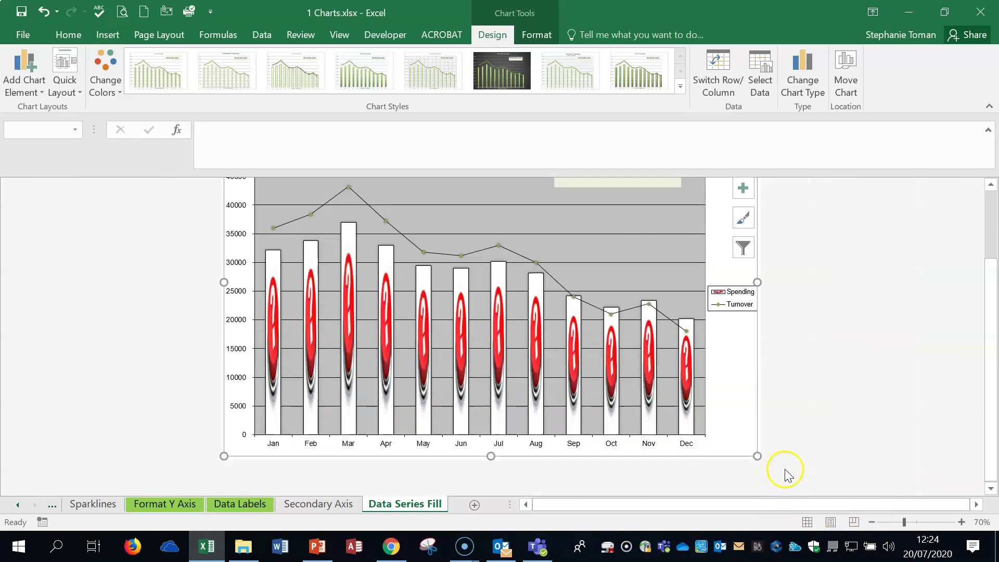
- Start a picture fill from a file for the Spending columns in the Turnover v Spending chart
right_click(612, 355)
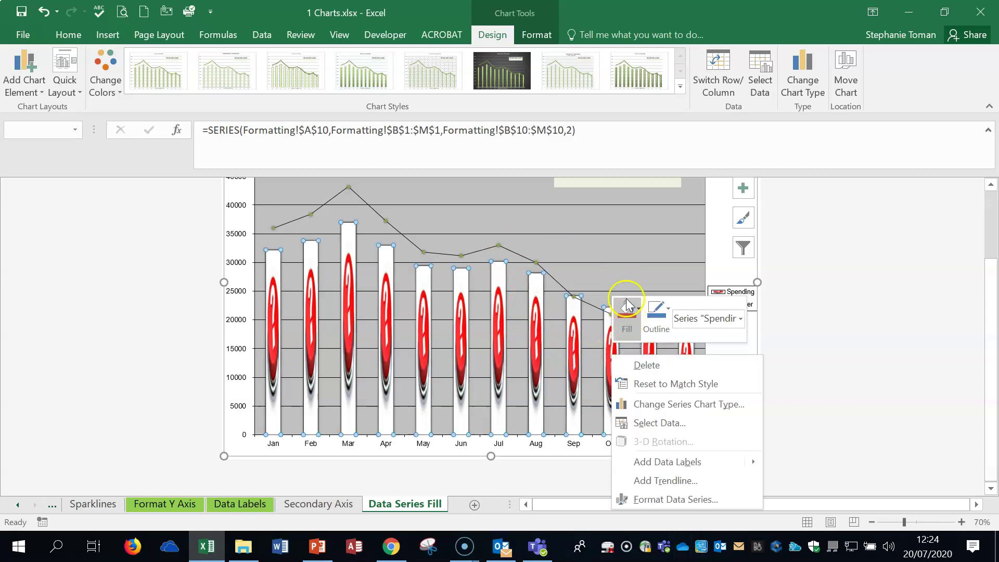
left_click(638, 309)
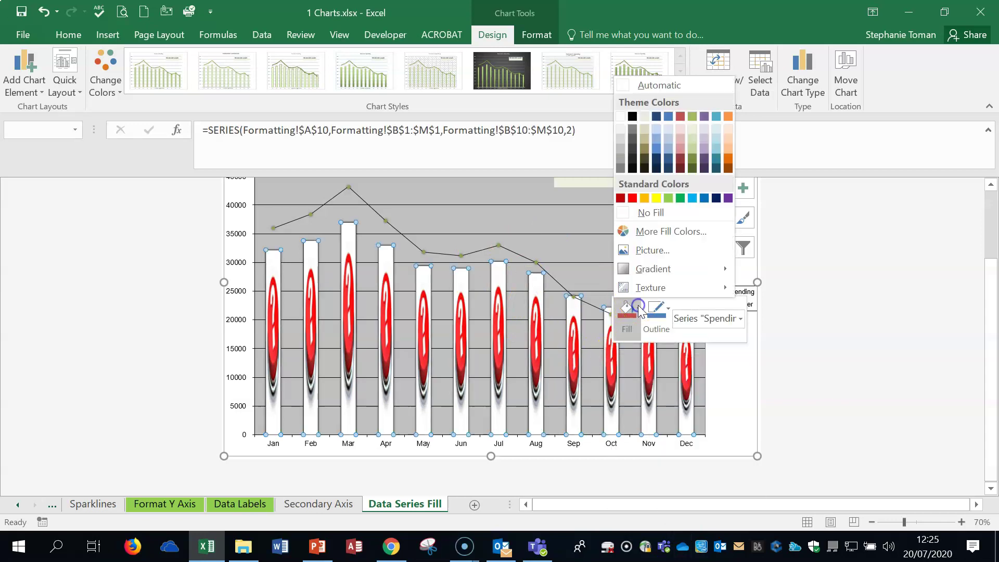
left_click(652, 250)
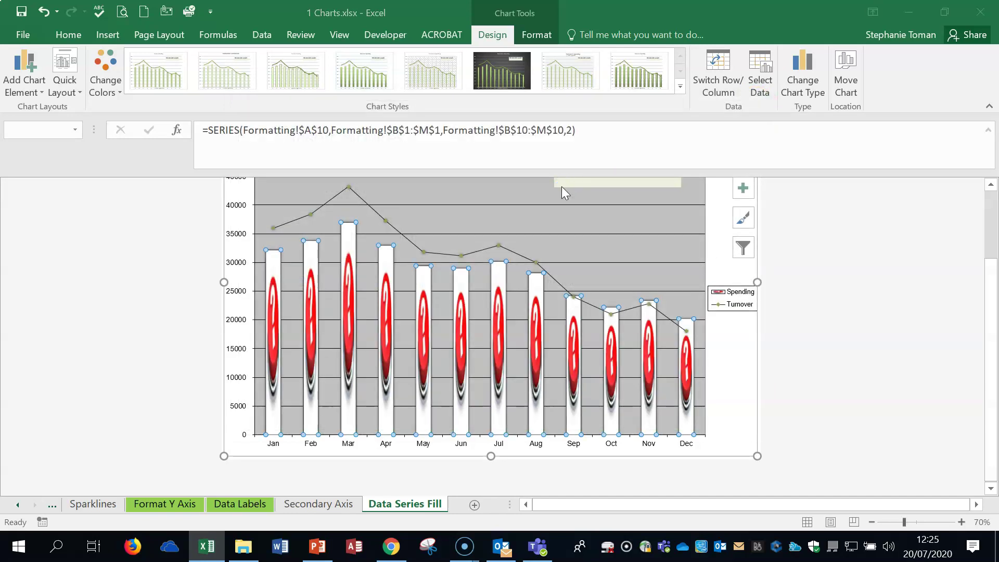
left_click(583, 234)
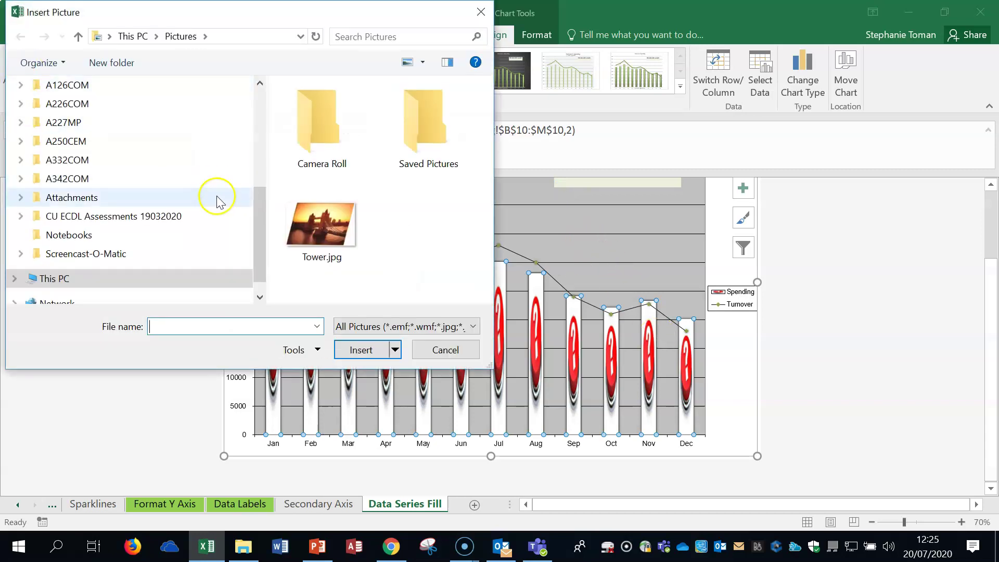
- Fill the Spending columns with Computer pic.png from the 15_16 Charts_Data Tables folder of the Week 6 lecture materials
left_click_drag(257, 216, 264, 65)
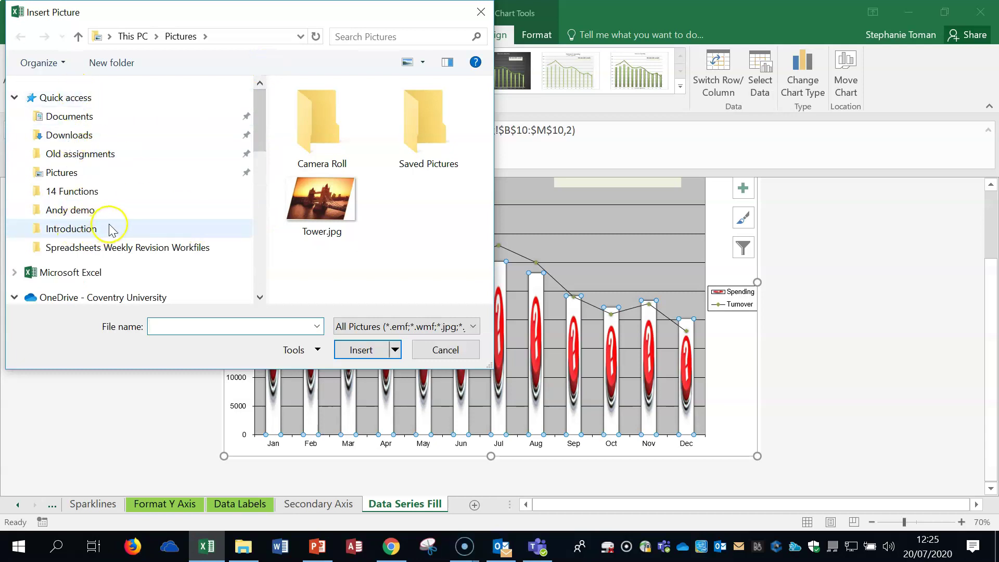
mouse_move(257, 143)
left_mouse_down()
mouse_move(259, 191)
mouse_move(268, 140)
left_mouse_up()
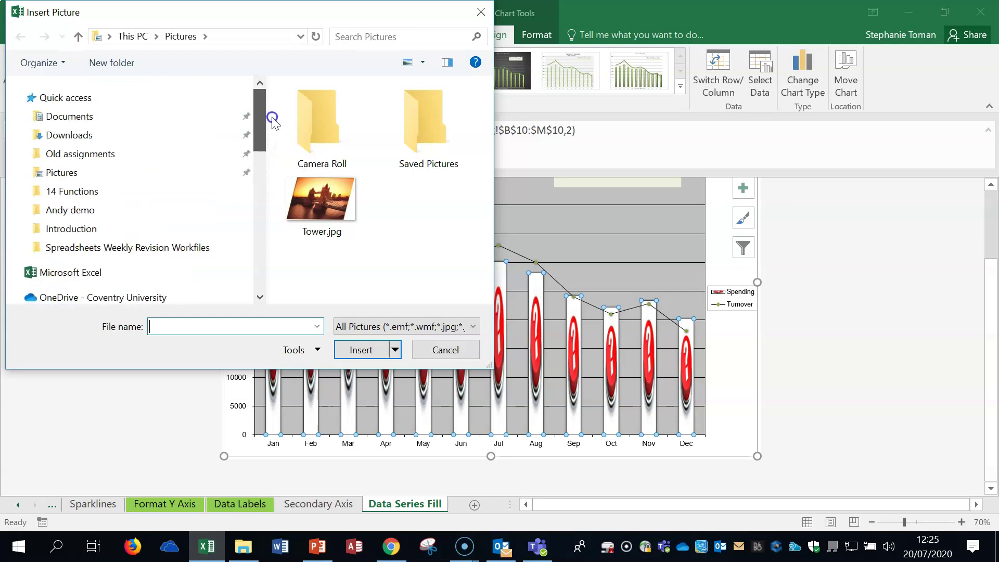
left_click_drag(272, 126, 259, 232)
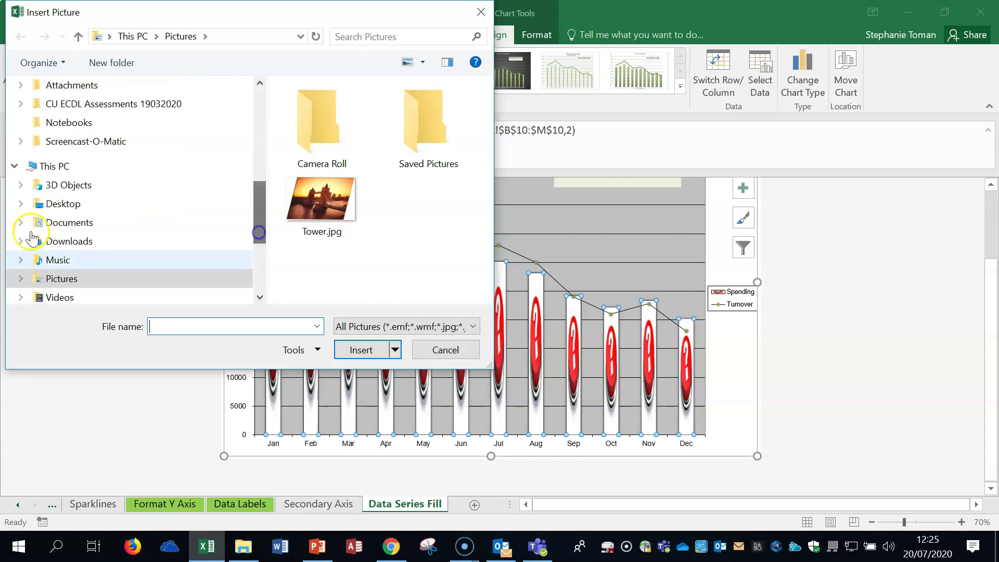
left_click(63, 204)
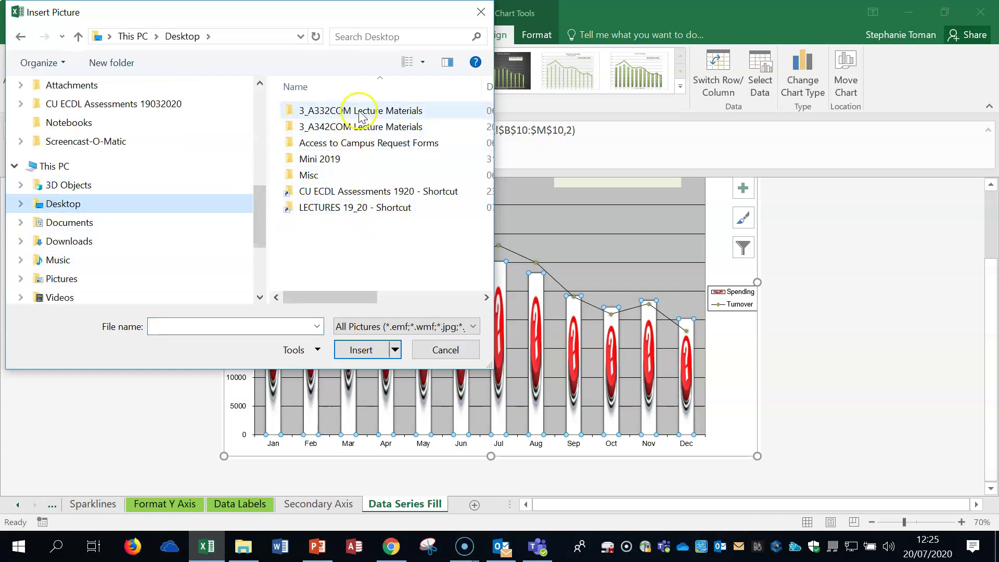
double_click(357, 126)
double_click(345, 176)
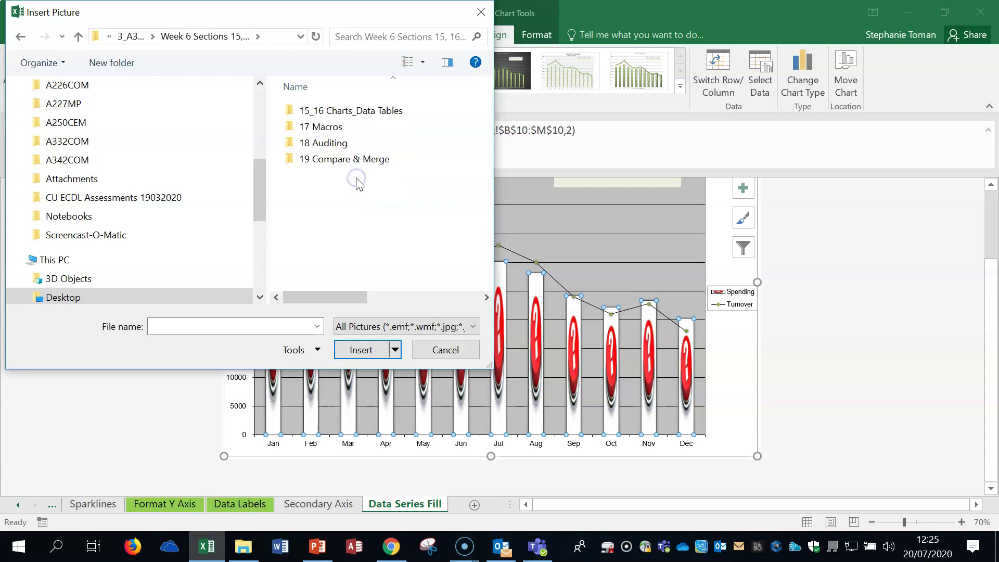
double_click(357, 110)
left_click(333, 152)
double_click(333, 152)
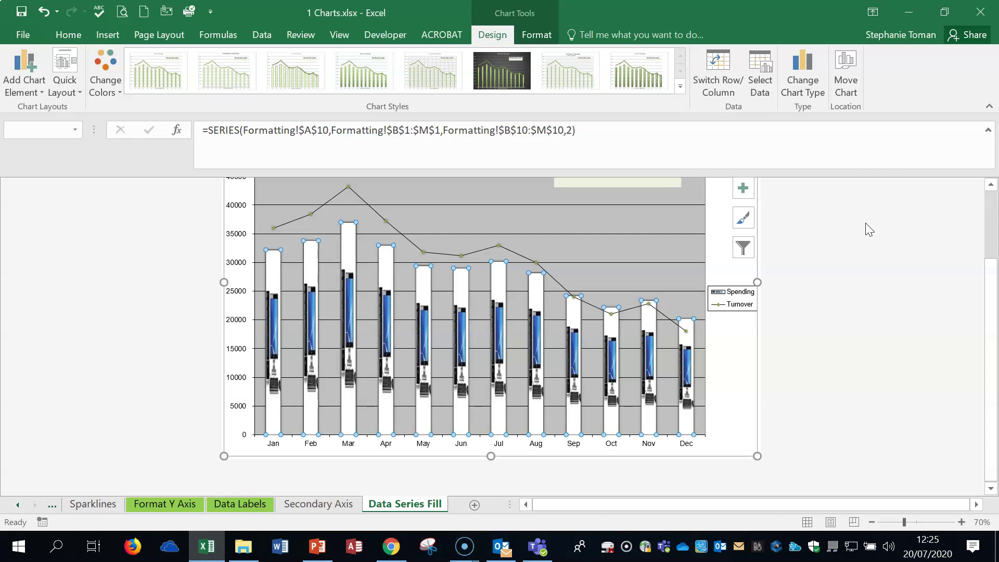
left_click(817, 320)
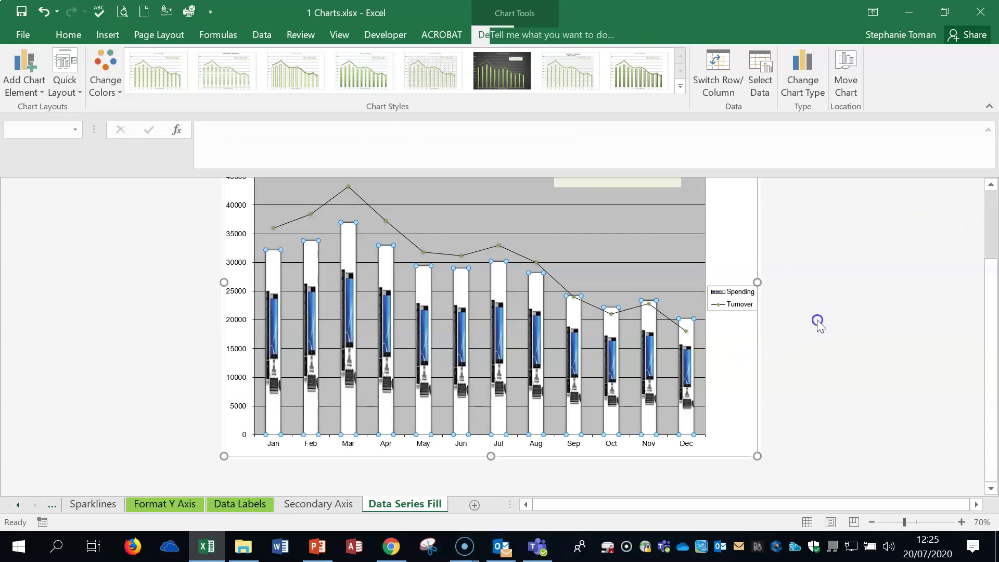
- Check the fill options available for the Spending columns on the Data Series Fill sheet
right_click(654, 364)
left_click(681, 316)
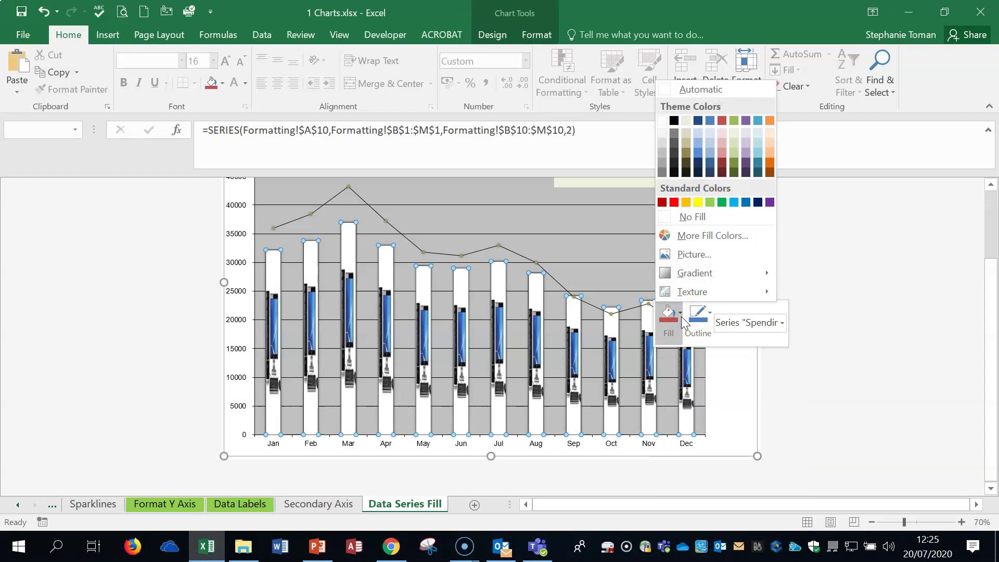
left_click(907, 363)
- Close 1 Charts.xlsx from the Secondary Axis sheet without saving, and open 2 Data Tables.xlsx from the 15_16 Charts_Data Tables folder
left_click(315, 505)
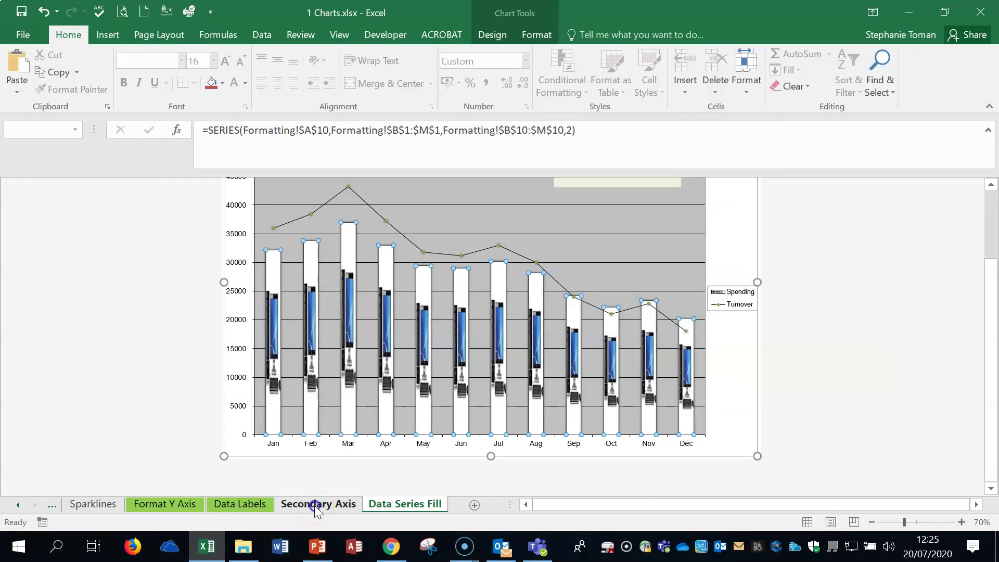
left_click(981, 13)
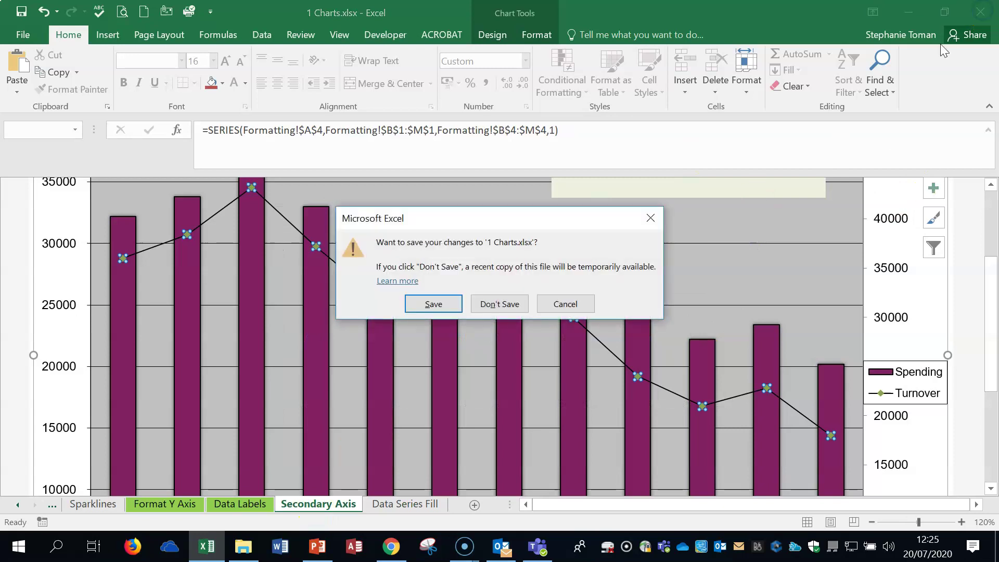
left_click(512, 305)
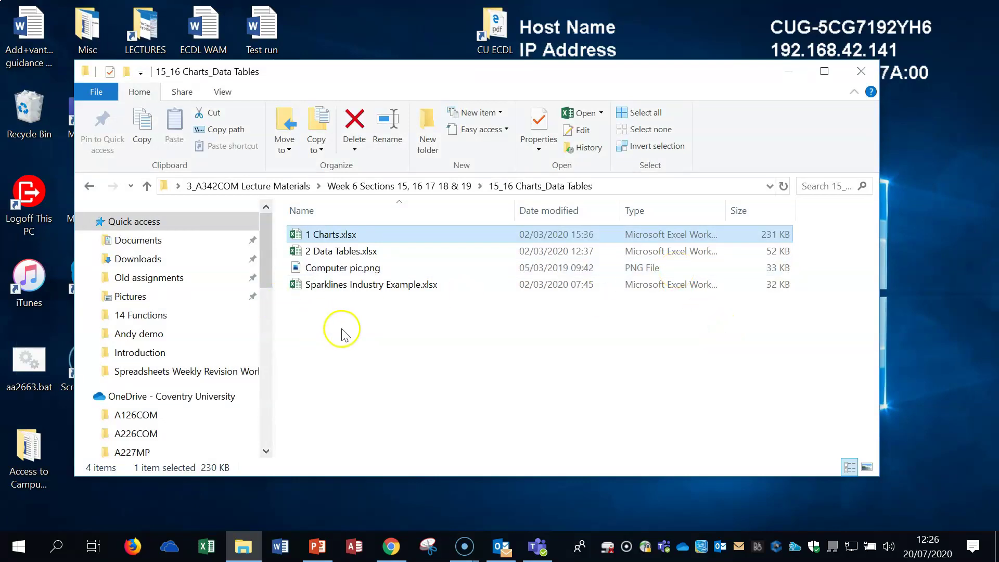
left_click(346, 252)
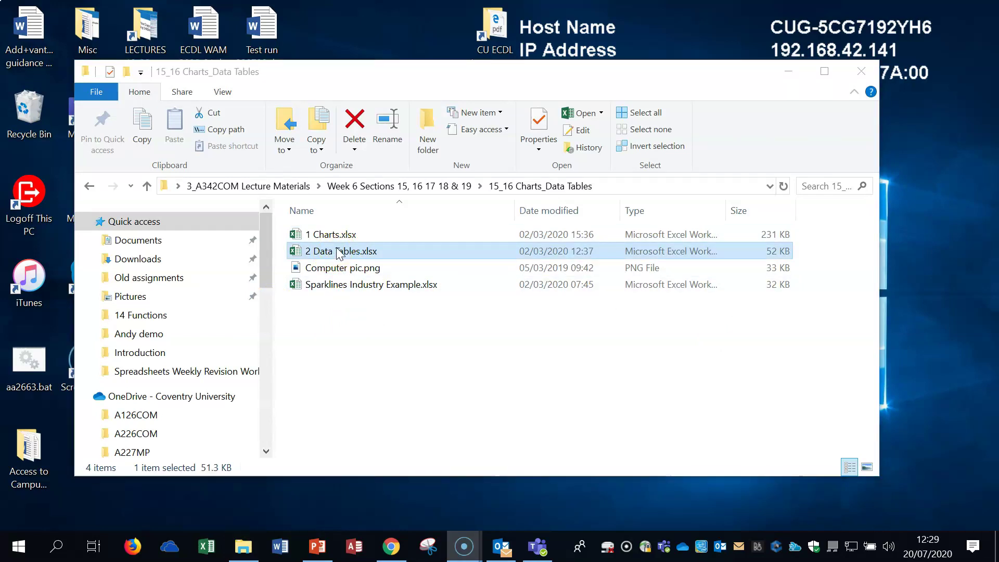
double_click(339, 252)
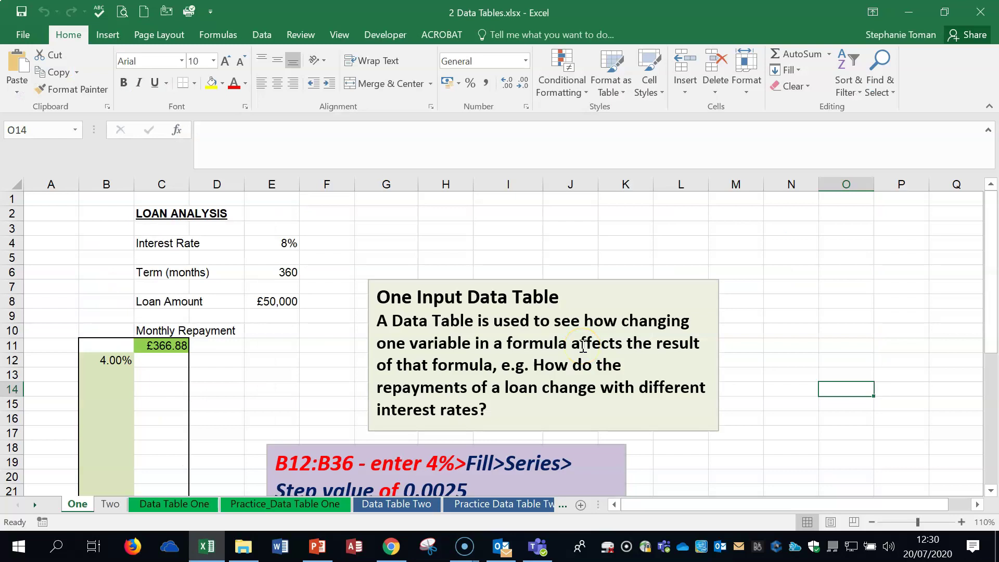
- Fill B12:B36 on sheet One with a linear column series starting from 4%, using a step value of 0.0025
scroll(736, 310, "down", 2)
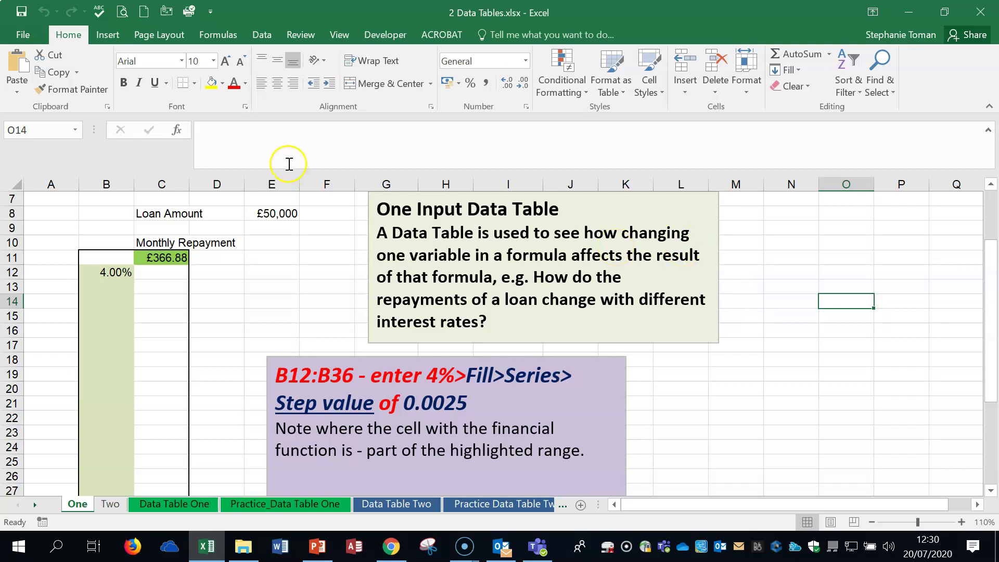
left_click(270, 330)
scroll(268, 328, "down", 1)
left_click_drag(104, 235, 112, 458)
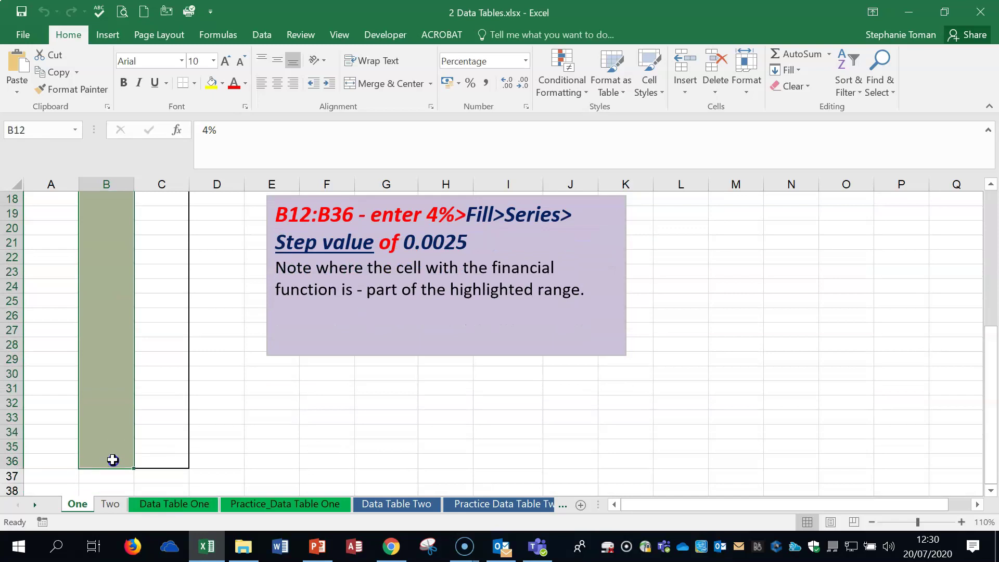
left_click_drag(991, 361, 993, 286)
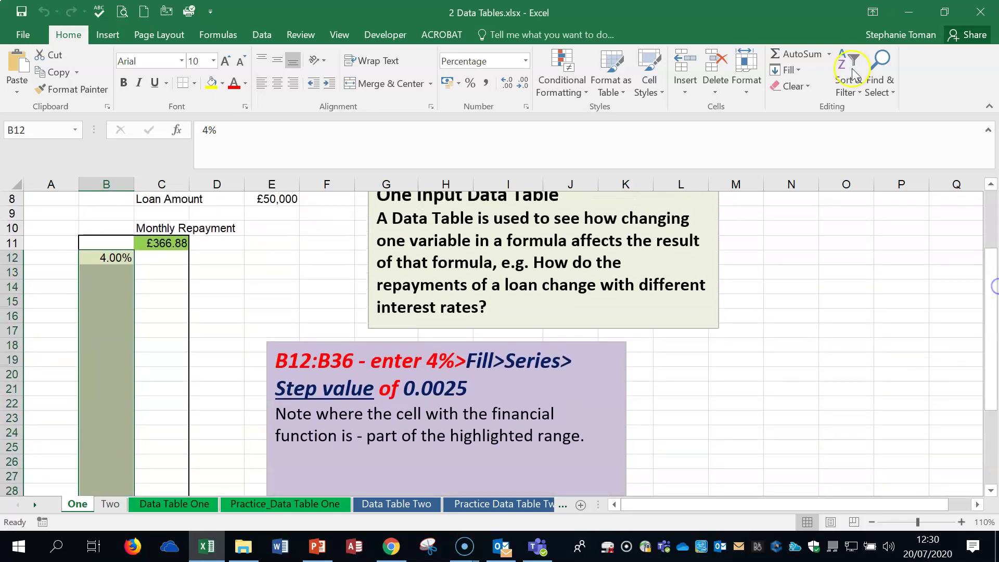
left_click(798, 70)
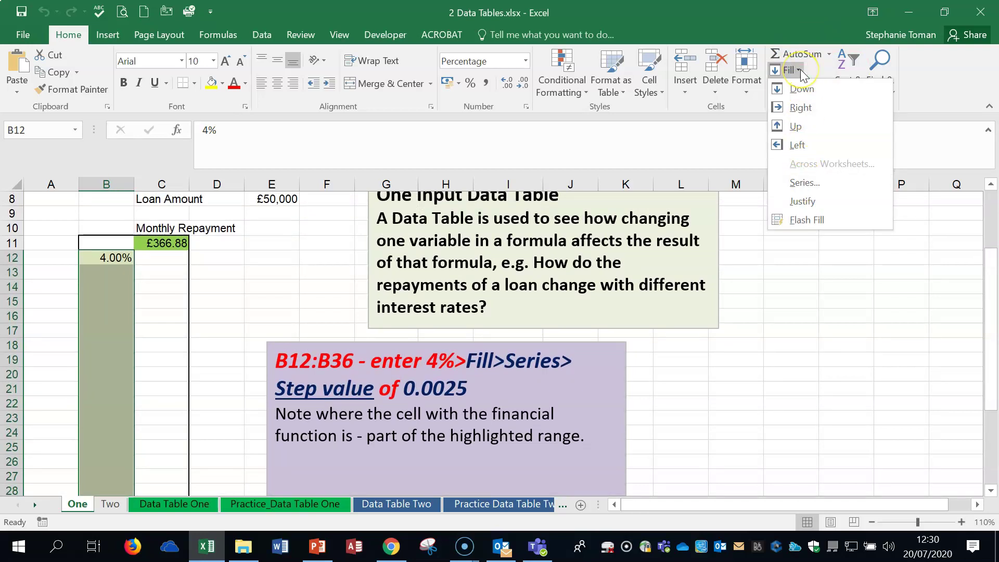
left_click(809, 183)
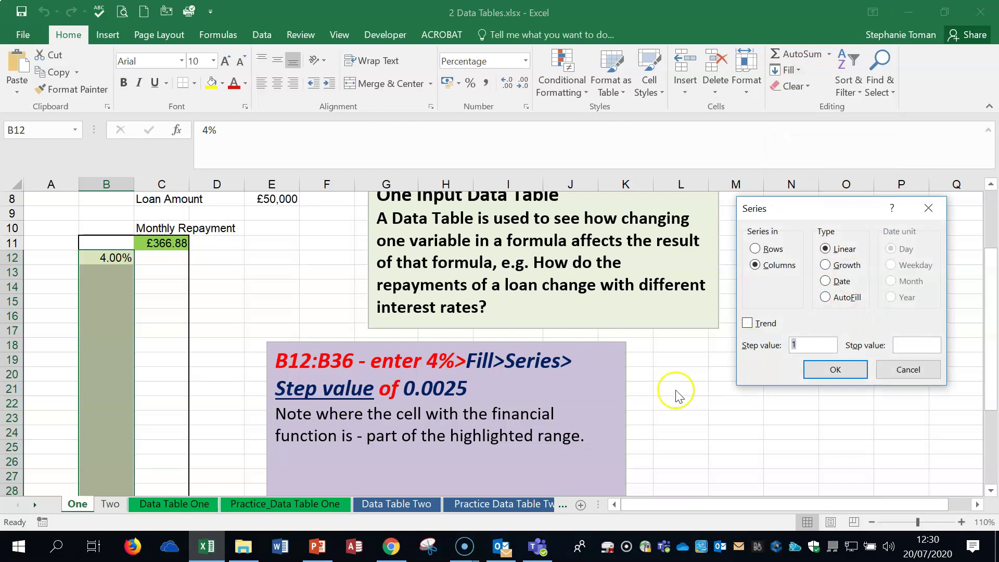
double_click(806, 345)
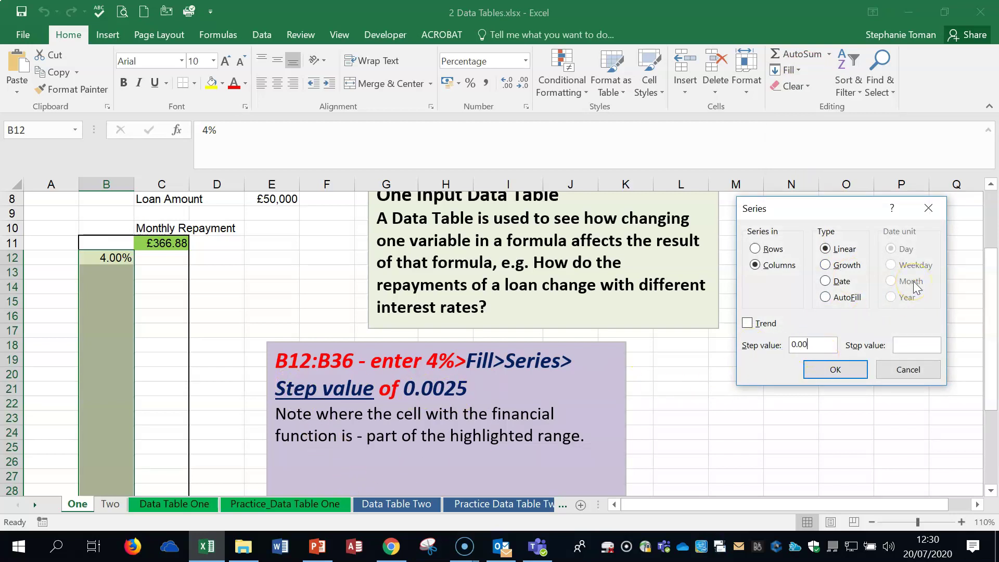
left_click(835, 369)
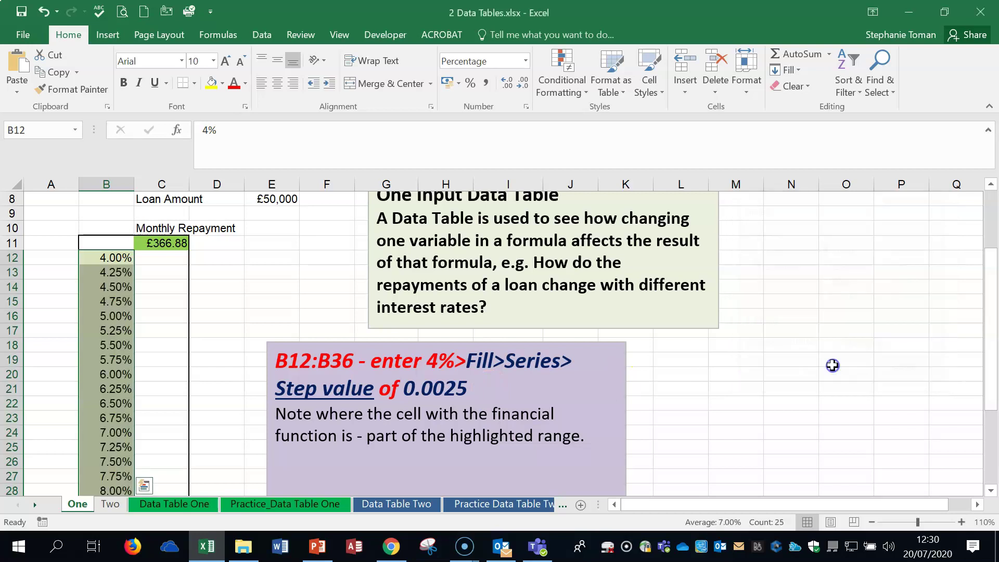
- Move the purple Fill>Series note to about columns J to P and review the first interest rates in B12:B16
left_click(328, 367)
left_click_drag(354, 339, 657, 329)
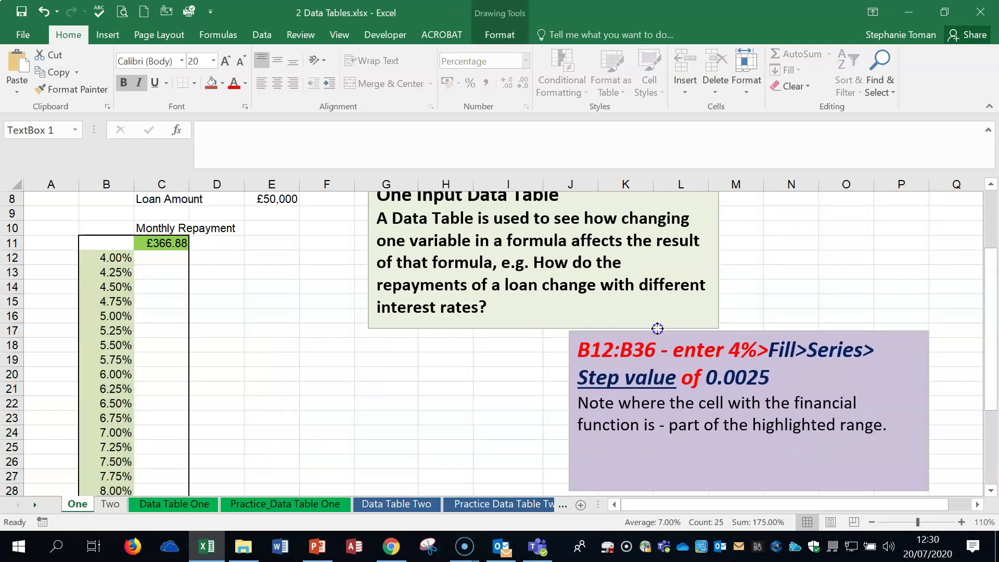
left_click(104, 260)
left_click(113, 272)
left_click(112, 287)
left_click(112, 302)
left_click(111, 316)
left_click(110, 268)
- Check the monthly repayment formula in cell C11
left_click(170, 247)
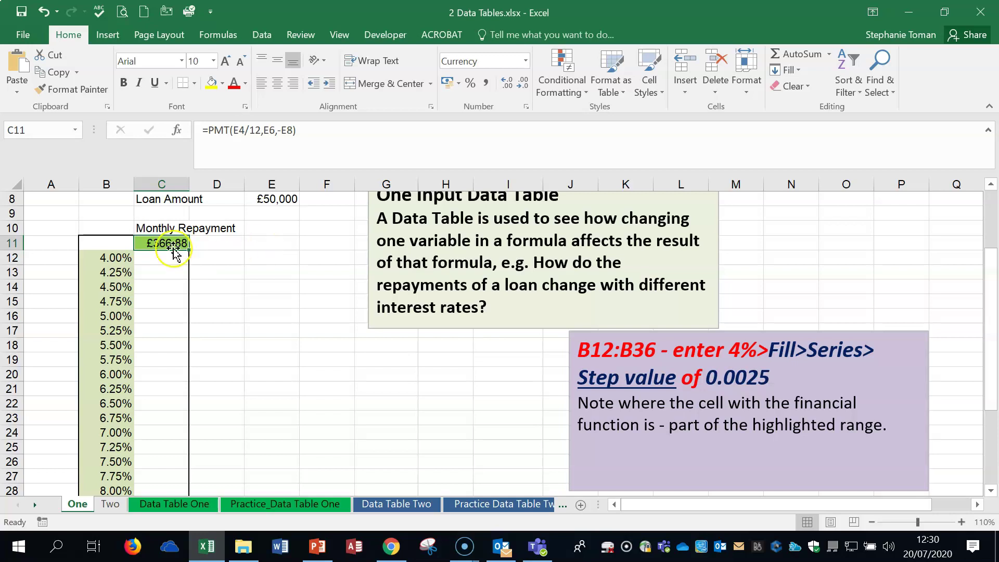
left_click(312, 302)
left_click(164, 245)
left_click(315, 323)
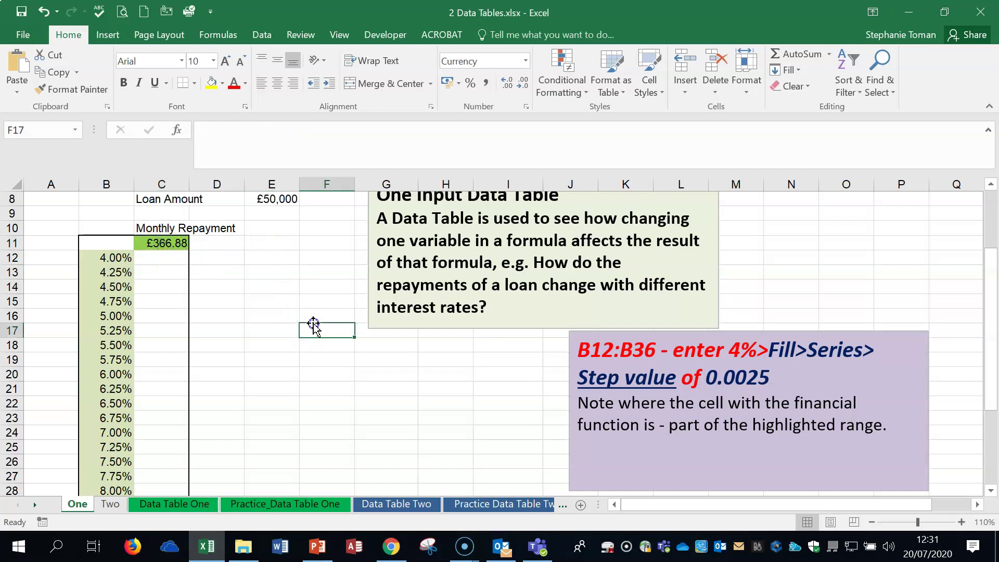
- Create a one-input data table on B11:C36 with the interest rate in E4 as its column input cell
left_click_drag(101, 247, 160, 462)
scroll(398, 290, "up", 5)
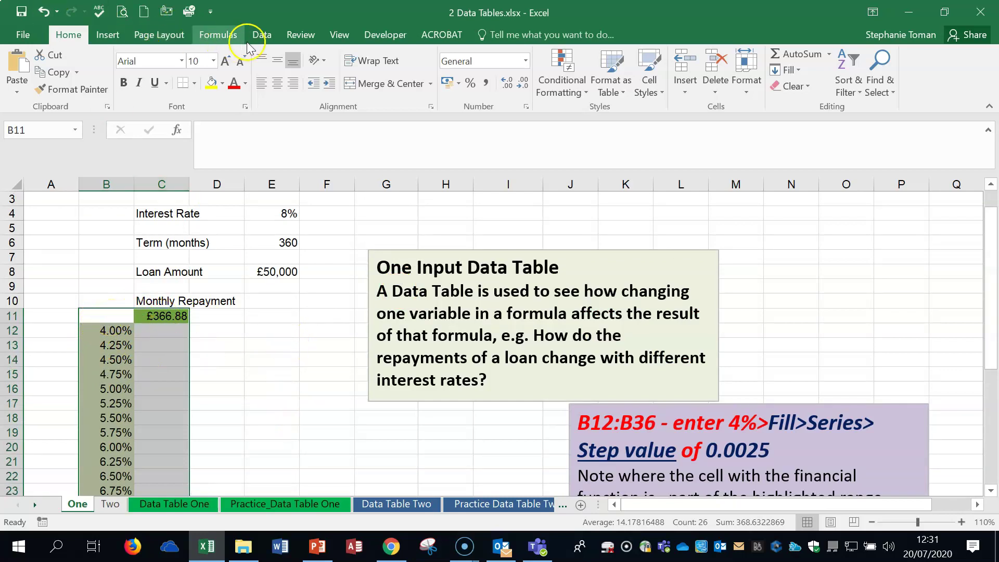
left_click(262, 35)
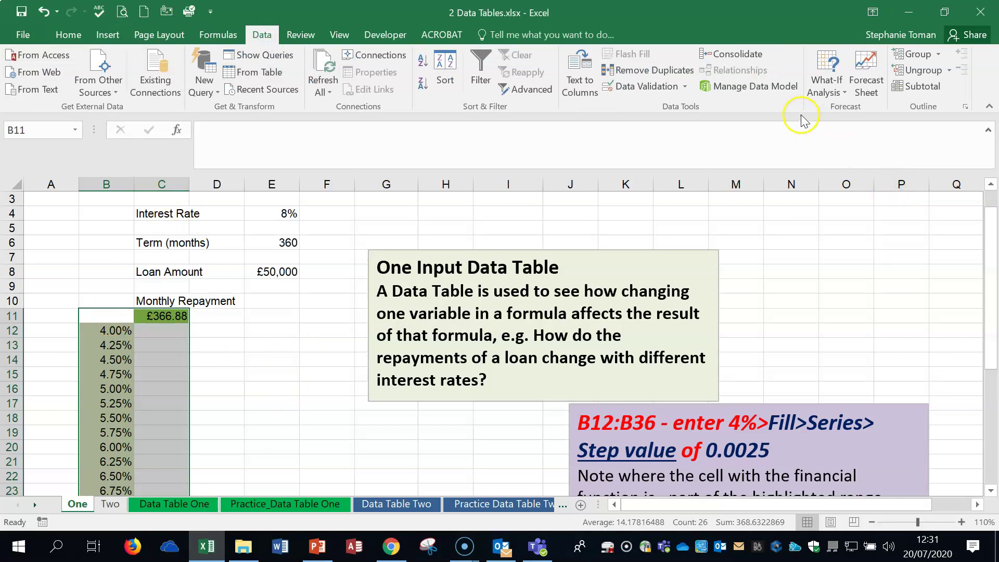
left_click(844, 91)
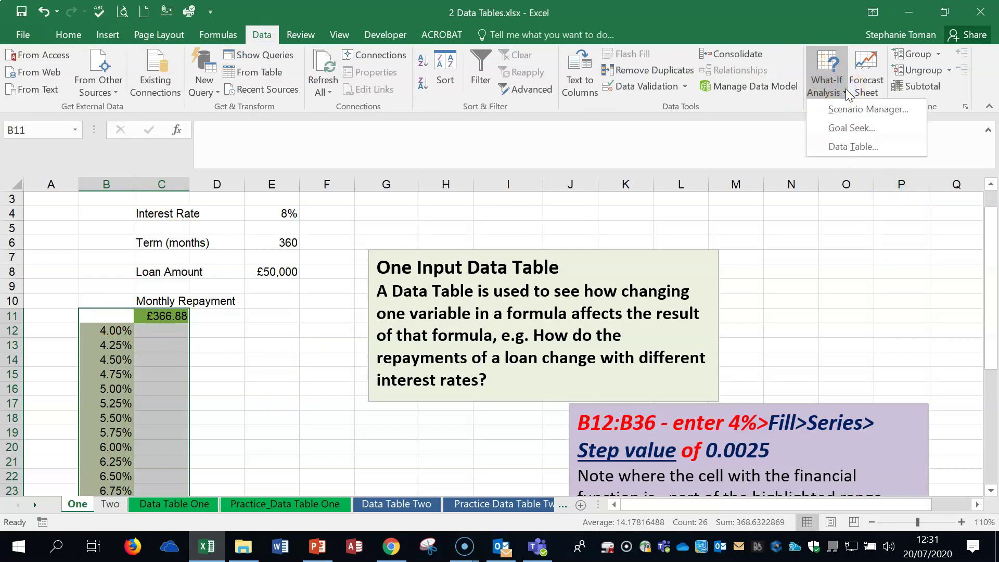
left_click(847, 148)
left_click_drag(848, 256, 386, 400)
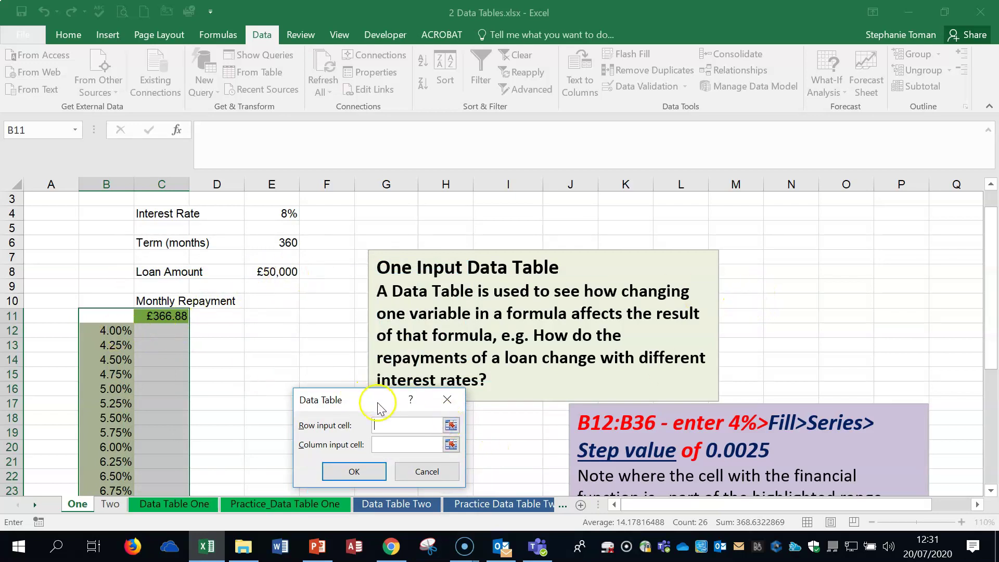
left_click_drag(378, 404, 376, 326)
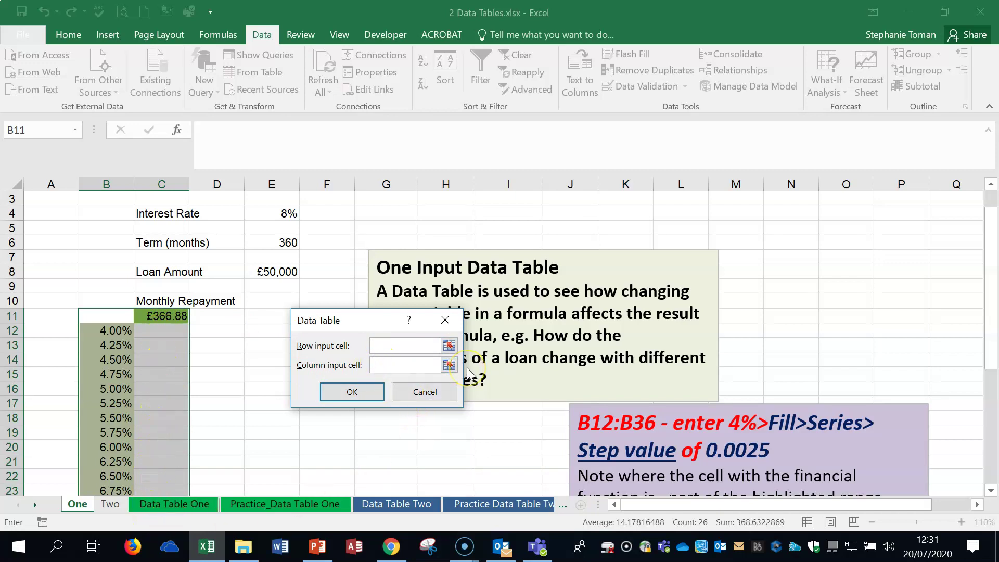
left_click(272, 213)
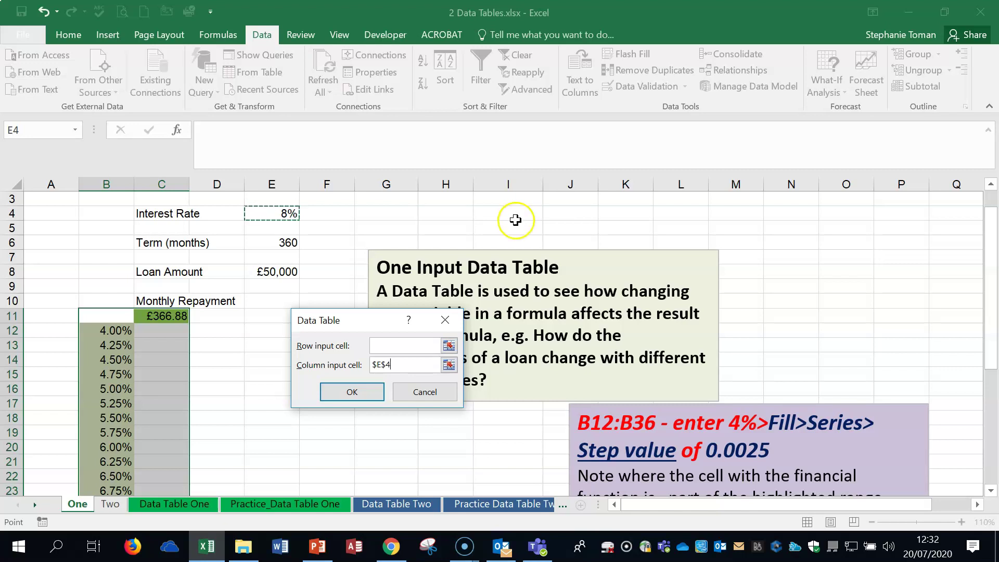
left_click(343, 399)
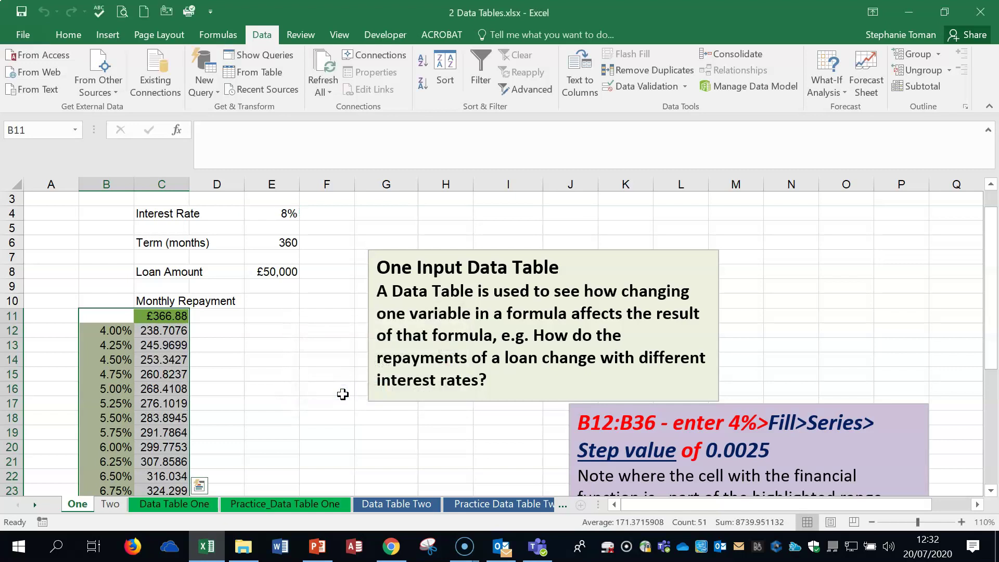
left_click(300, 386)
scroll(318, 372, "down", 2)
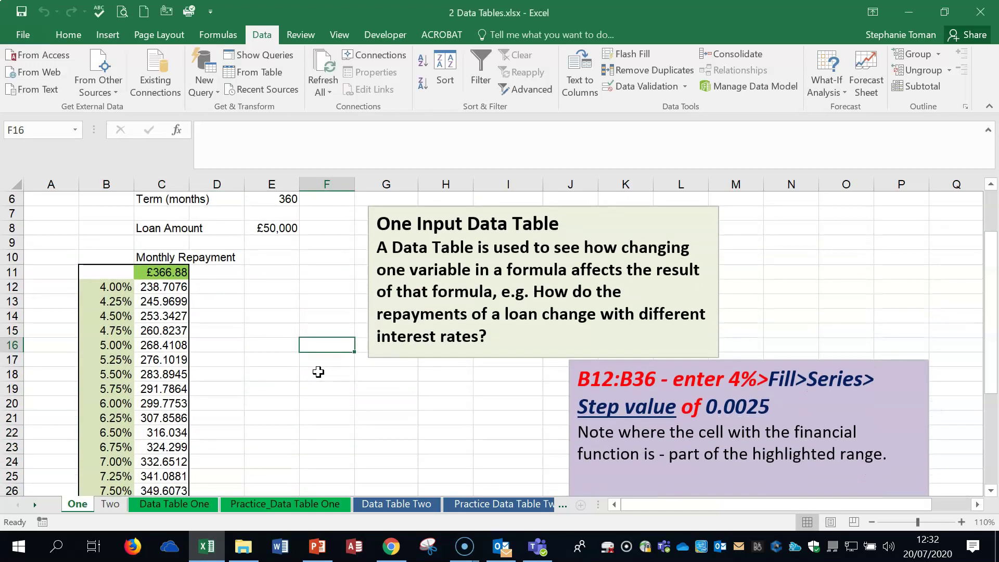
- Highlight the 8.00% row in B28:C28 and the monthly repayment formula cell C11 with yellow fill
scroll(196, 408, "down", 2)
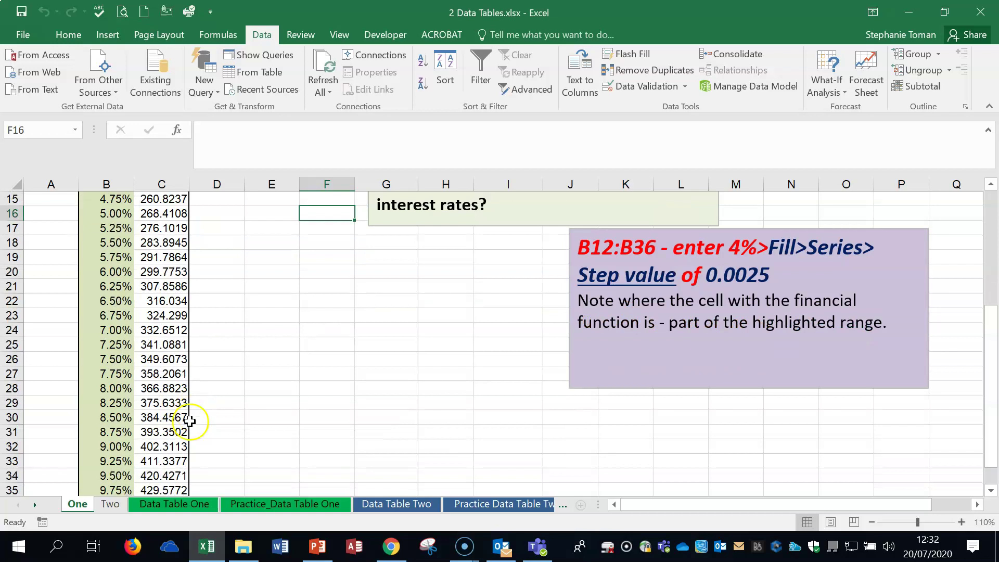
left_click_drag(112, 388, 167, 387)
left_click(67, 37)
left_click(211, 83)
scroll(380, 393, "up", 2)
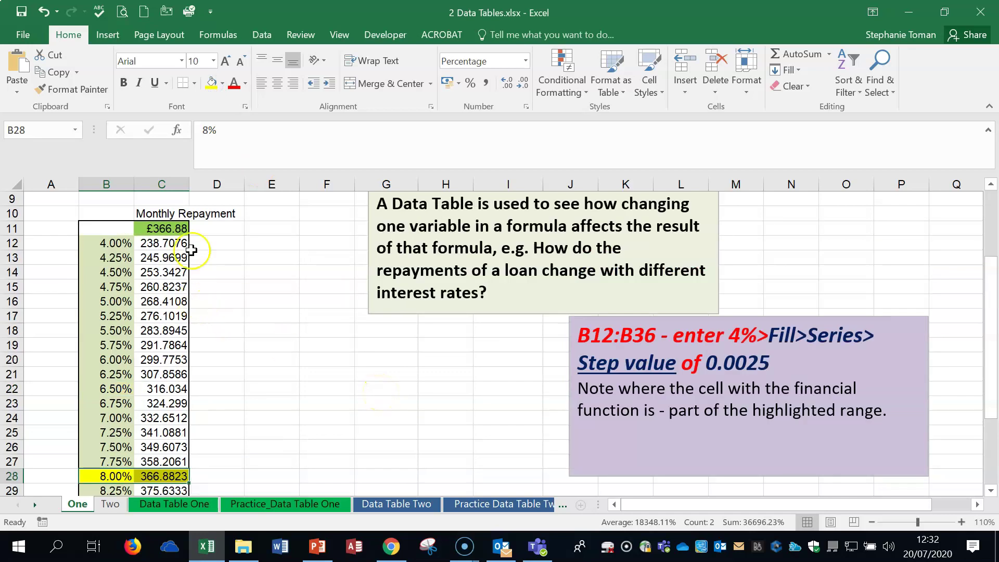
left_click(163, 228)
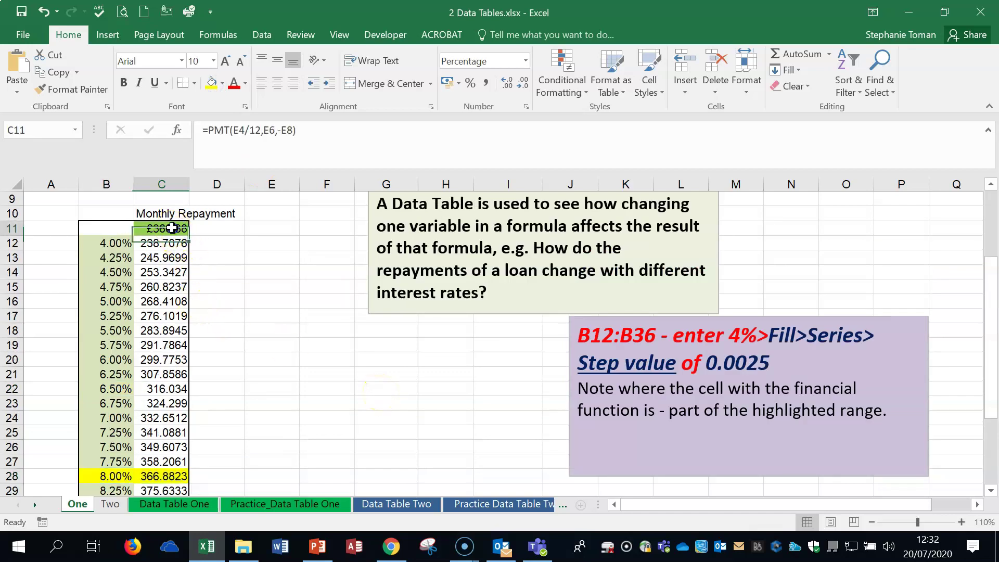
left_click(212, 82)
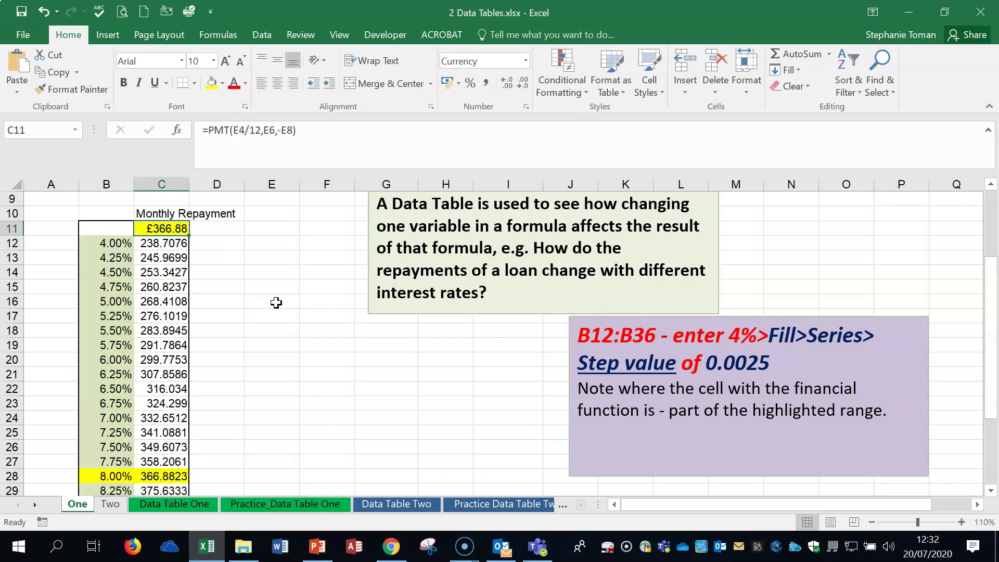
left_click(292, 333)
scroll(293, 335, "up", 3)
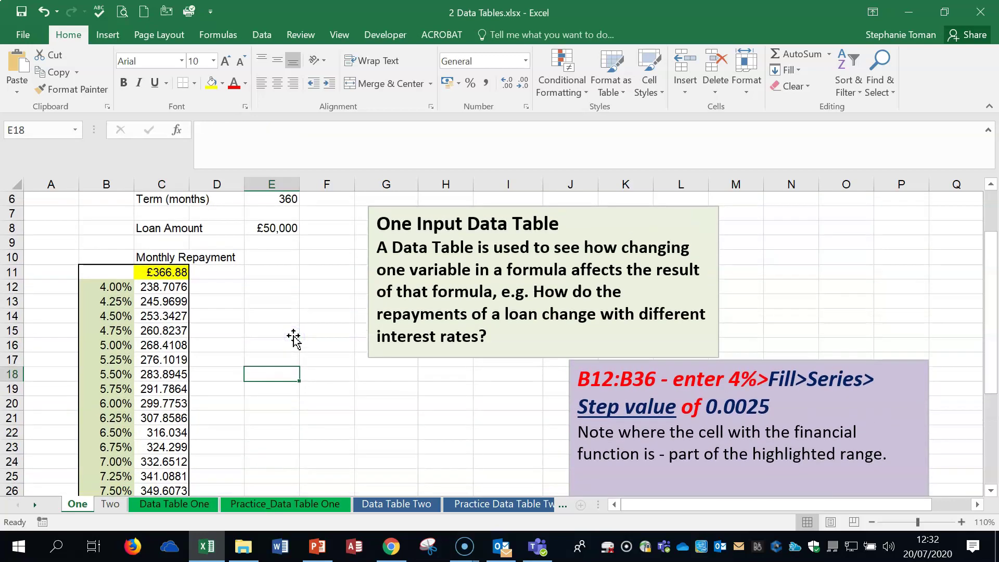
- Examine the TABLE formula behind several repayment results in column C of the one-input data table
left_click(151, 393)
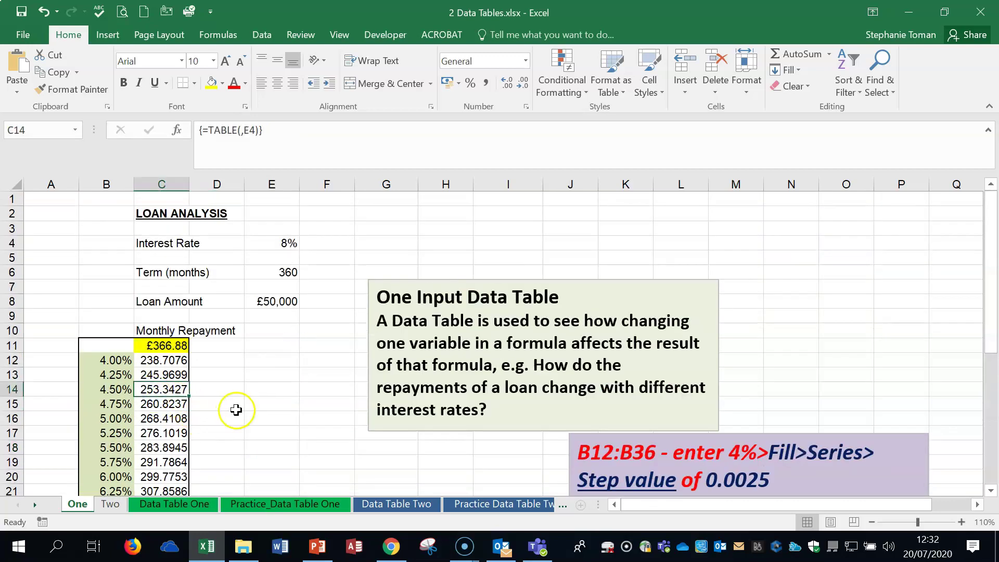
scroll(236, 410, "down", 1)
left_click(159, 403)
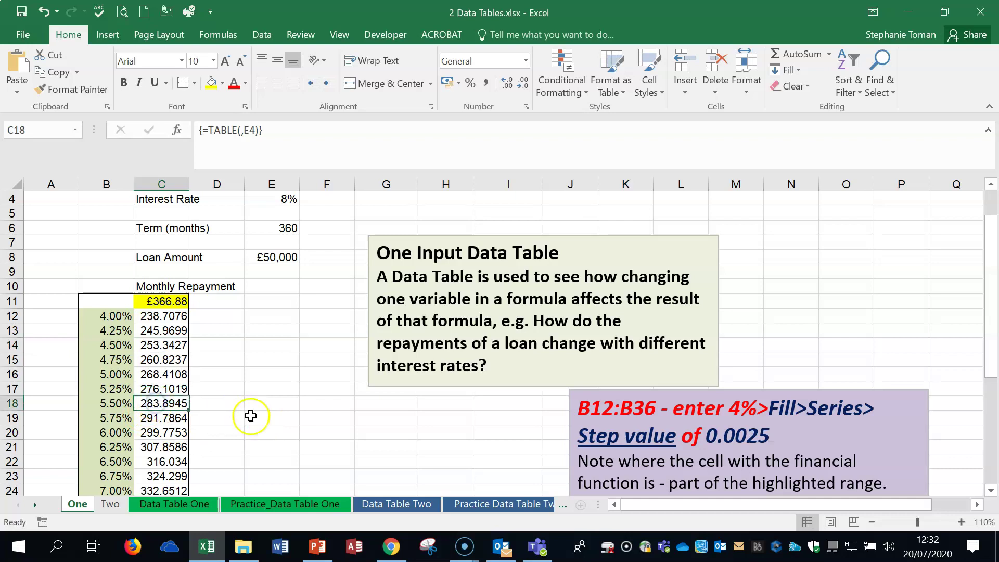
scroll(251, 416, "down", 2)
left_click(158, 239)
left_click(162, 228)
left_click(164, 258)
left_click(163, 302)
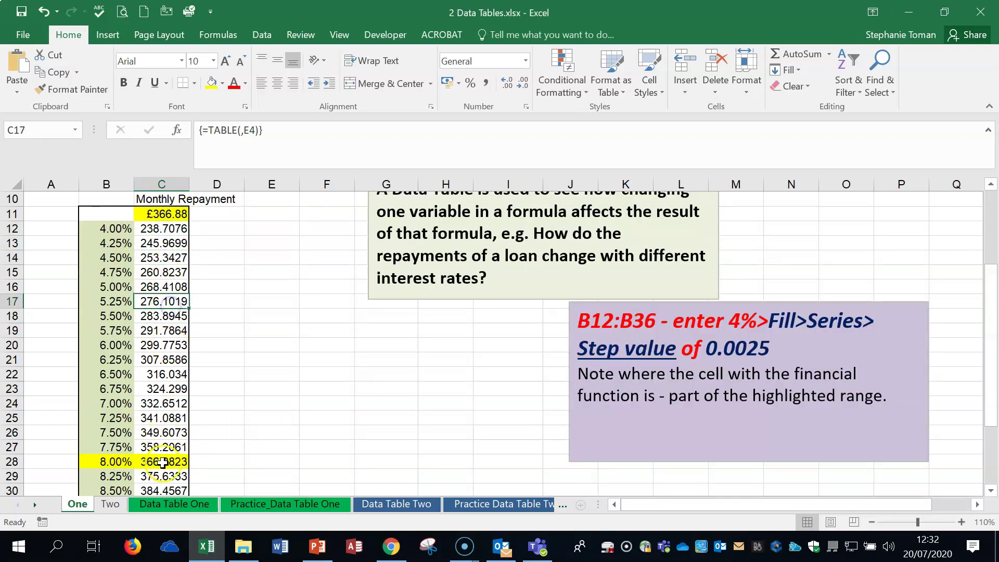
left_click(273, 339)
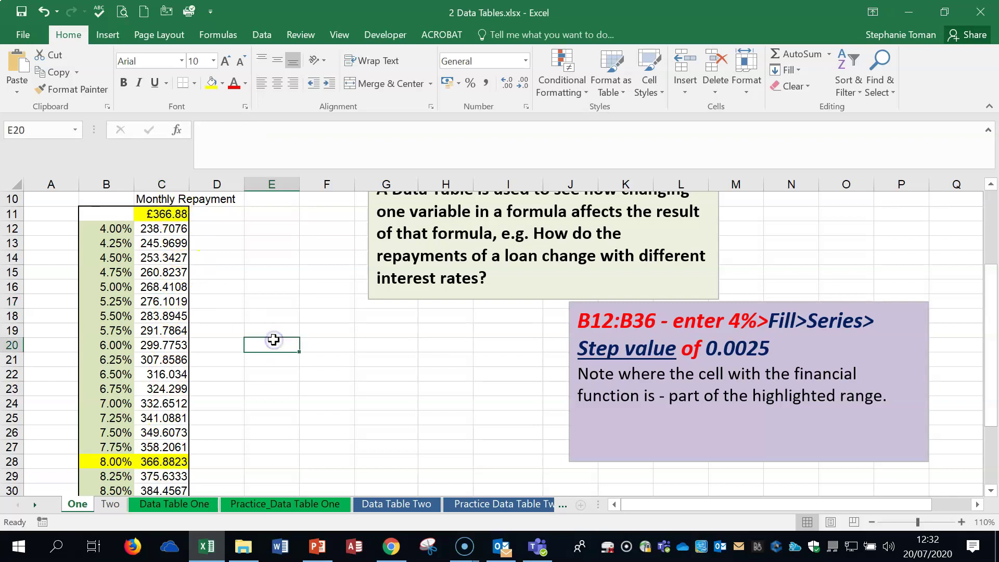
- Undo the yellow fills on C11 and B28:C28
left_click(44, 11)
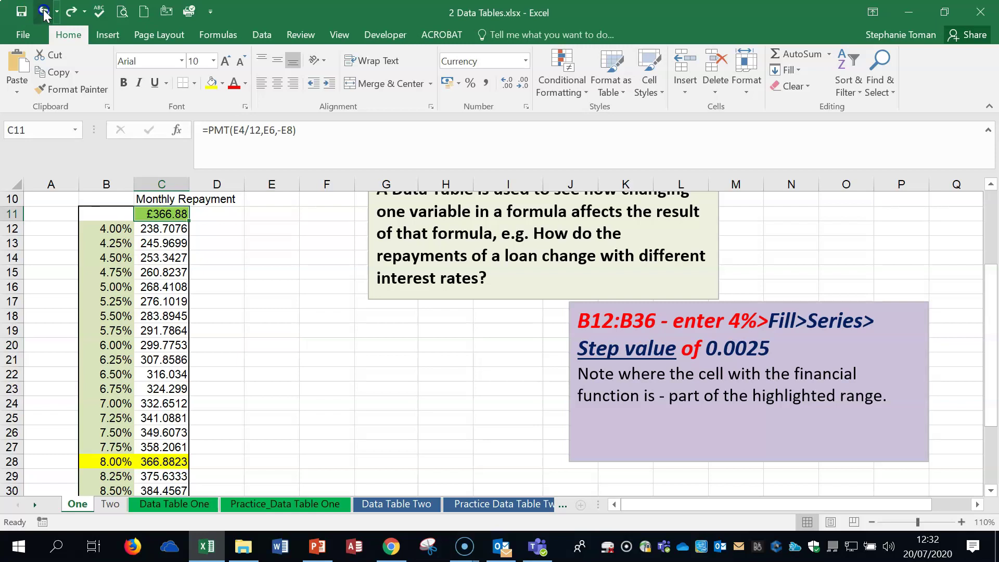
left_click(44, 11)
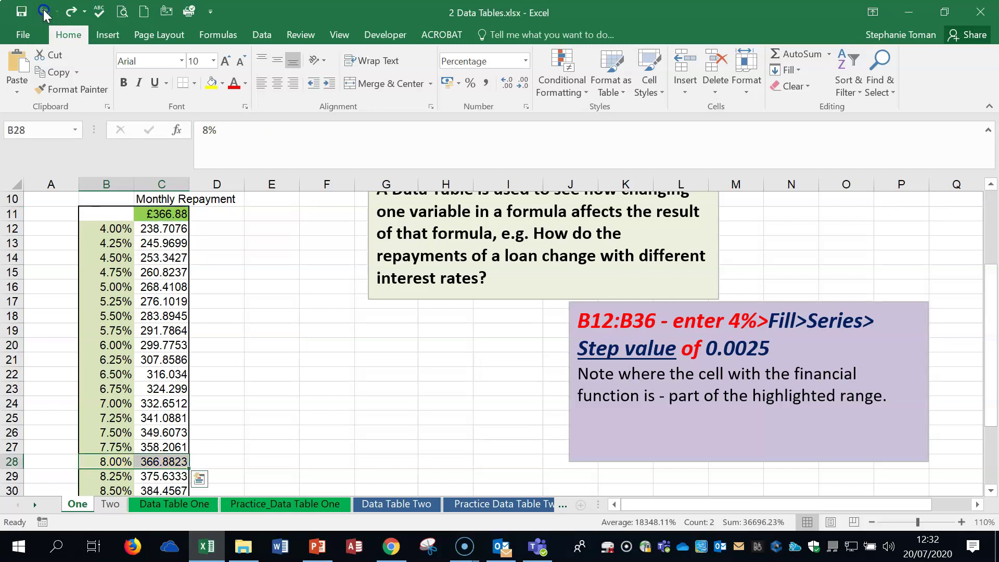
left_click(344, 347)
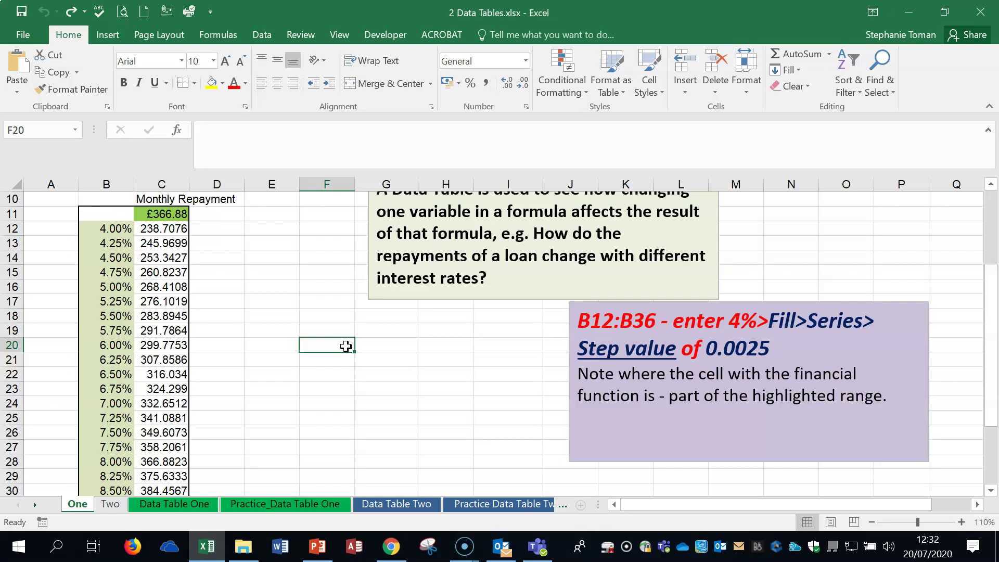
- Show the formulas on sheet One to examine the data table entries, and return to displaying values
key("ctrl+grave")
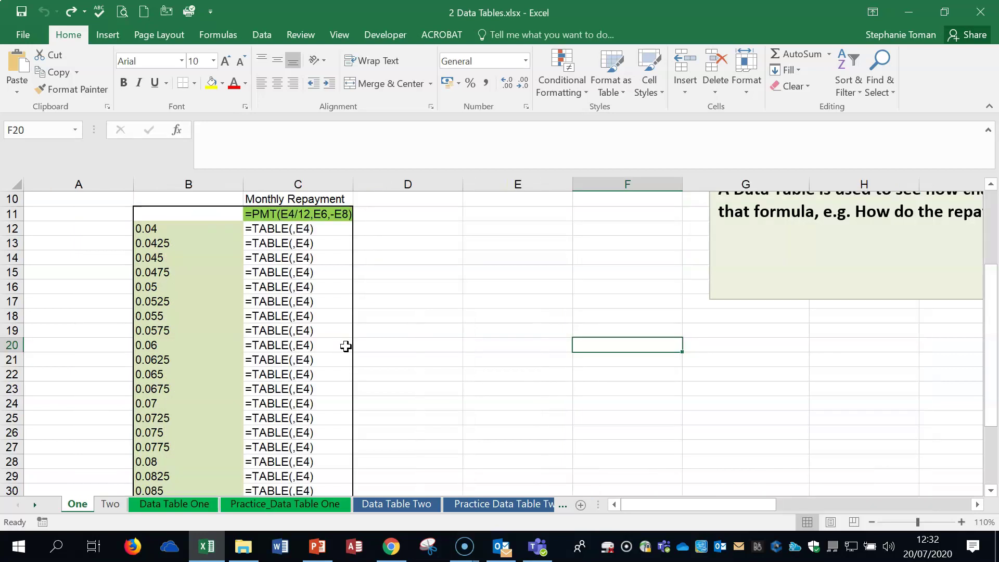
left_click(512, 337)
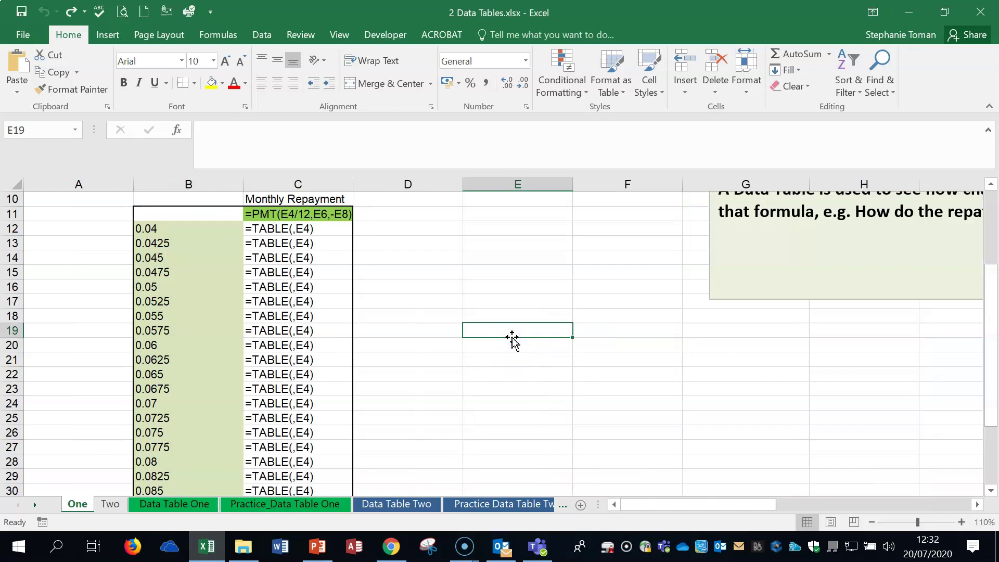
key("ctrl+grave")
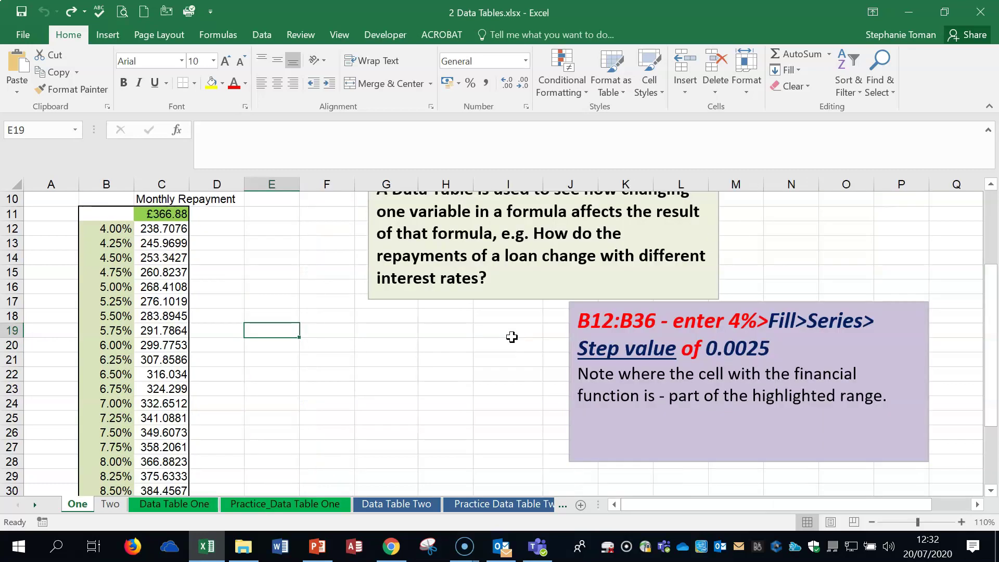
left_click(466, 330)
- Check the array formula in the first data table result, cell C12
left_click(166, 229)
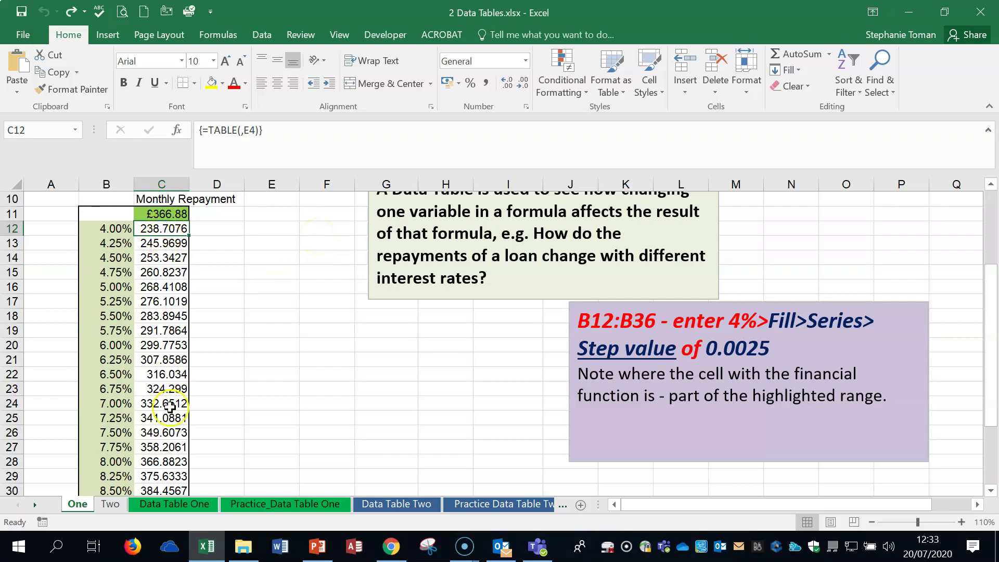
left_click(267, 286)
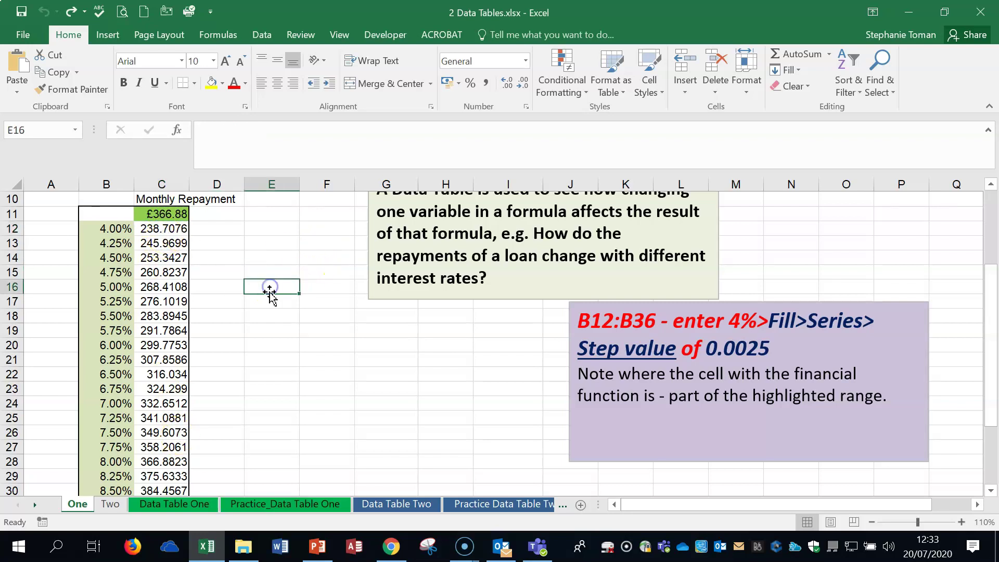
left_click(345, 358)
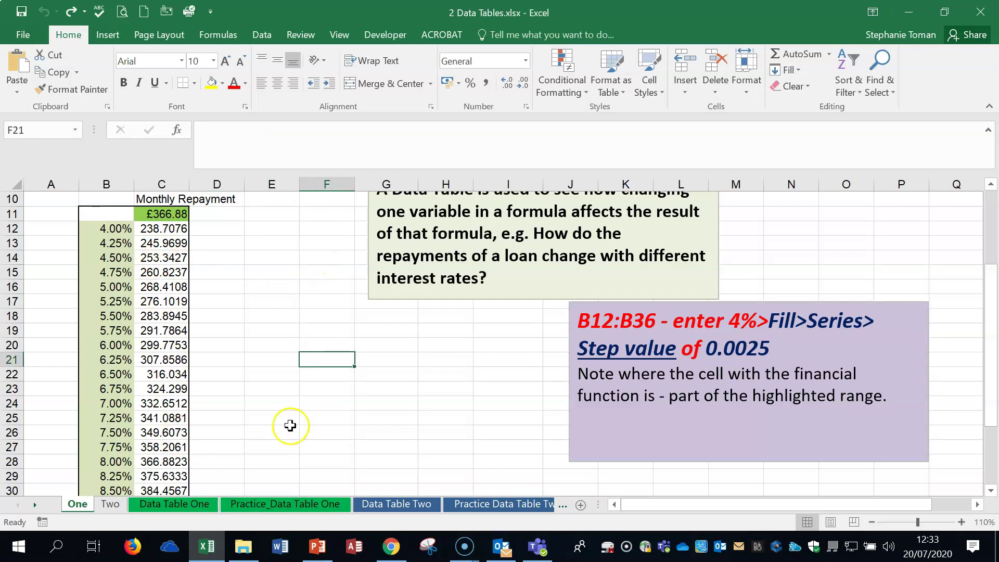
- Go to sheet Two and examine the two-input data table formula in cells C12 and E13
left_click(111, 505)
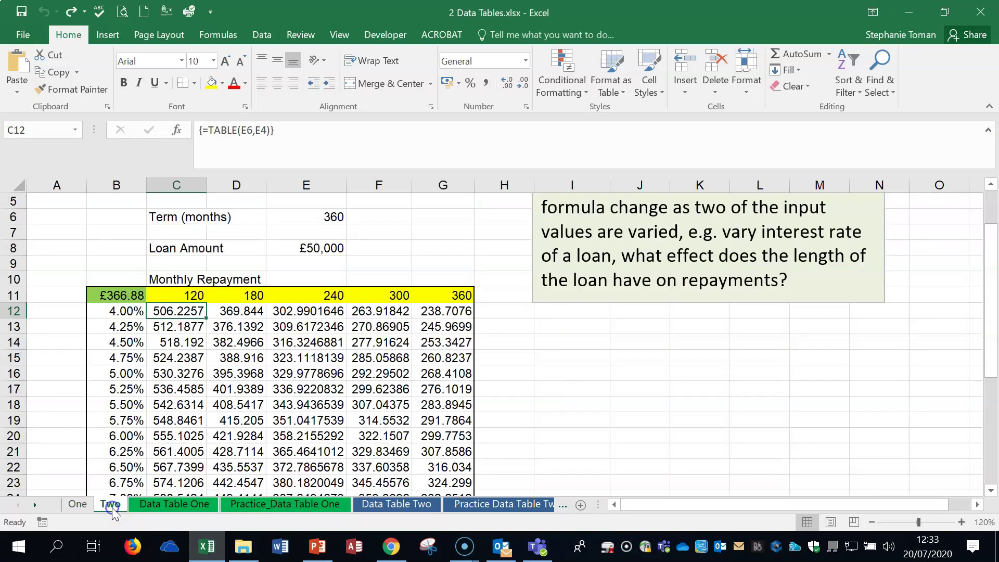
left_click(782, 401)
scroll(783, 401, "up", 1)
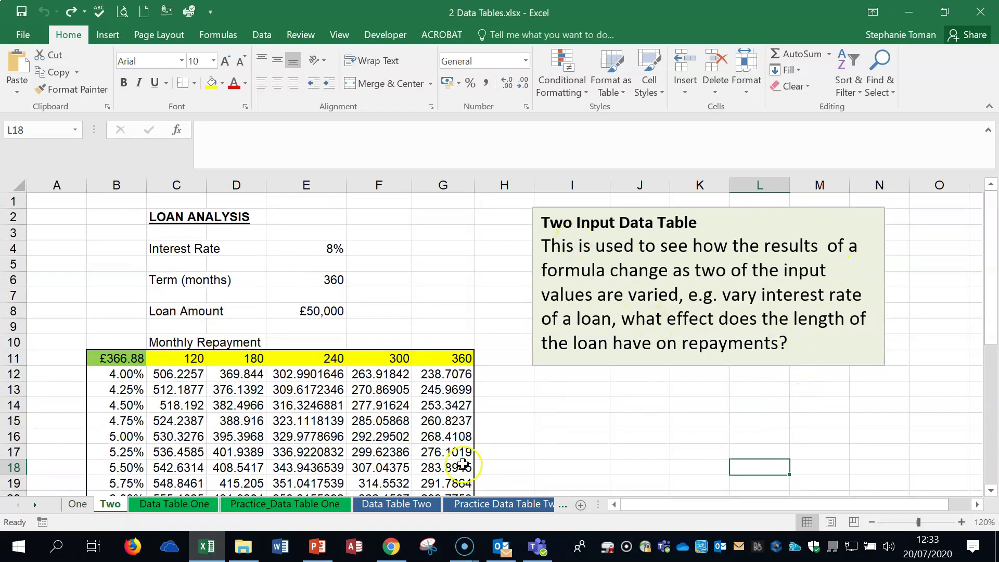
left_click(162, 373)
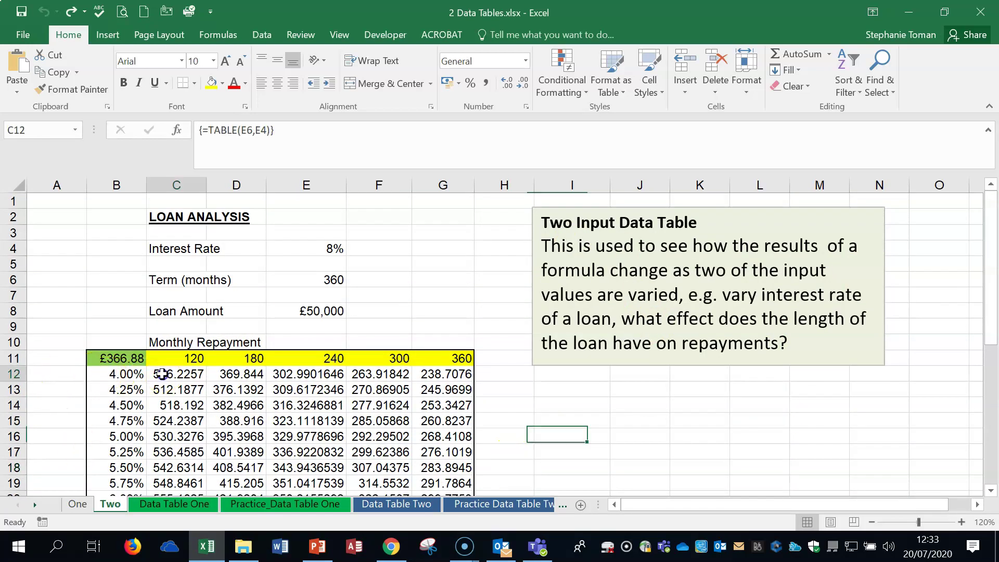
scroll(161, 374, "down", 1)
left_click(315, 342)
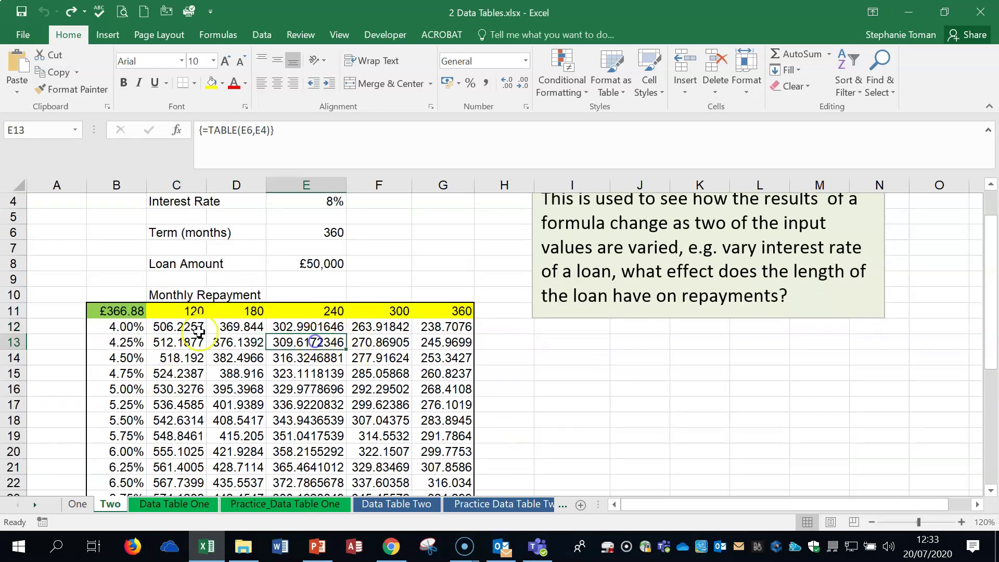
left_click(198, 328)
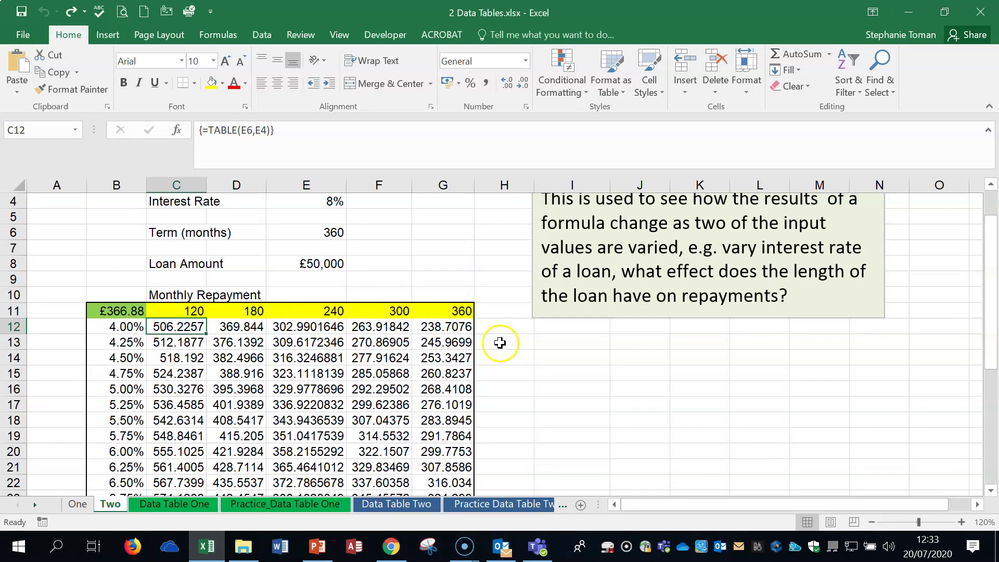
- Return to sheet One and check the loan term in months in cell E6
left_click(84, 505)
left_click(281, 260)
scroll(282, 262, "up", 1)
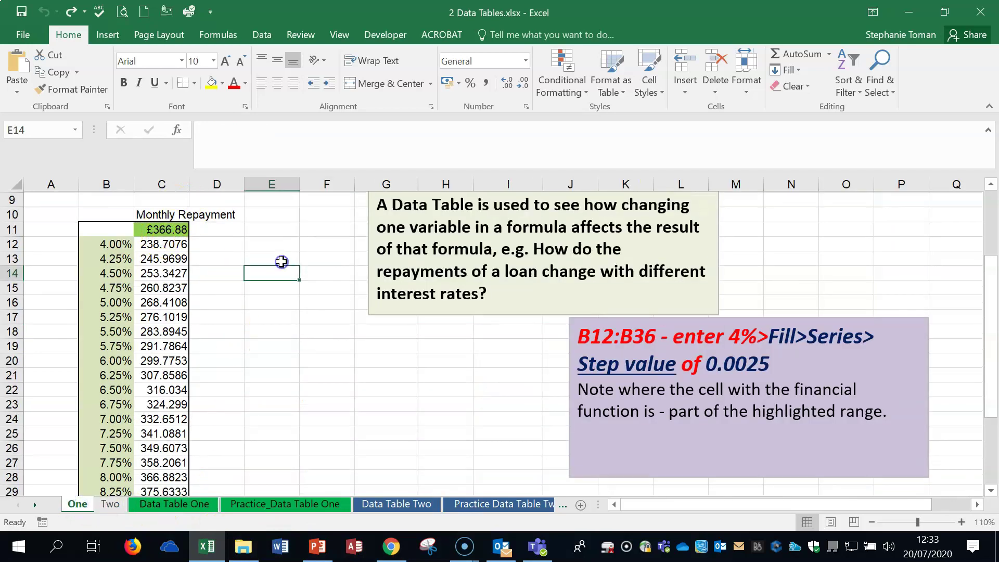
scroll(281, 261, "up", 3)
left_click(279, 273)
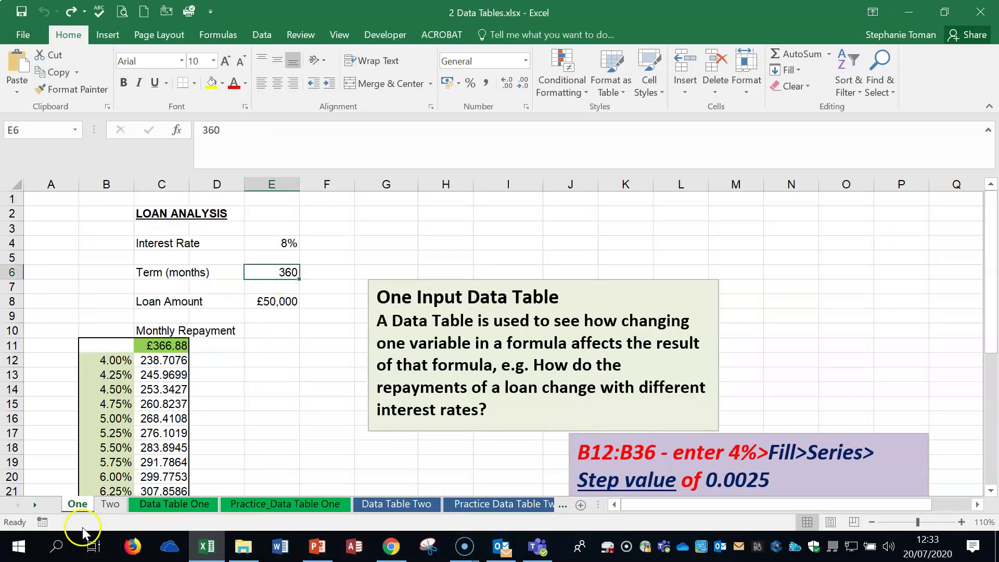
- On sheet Two, highlight the repayment for 8.00% over 360 months, cell G28, with yellow fill
left_click(110, 504)
left_click(569, 405)
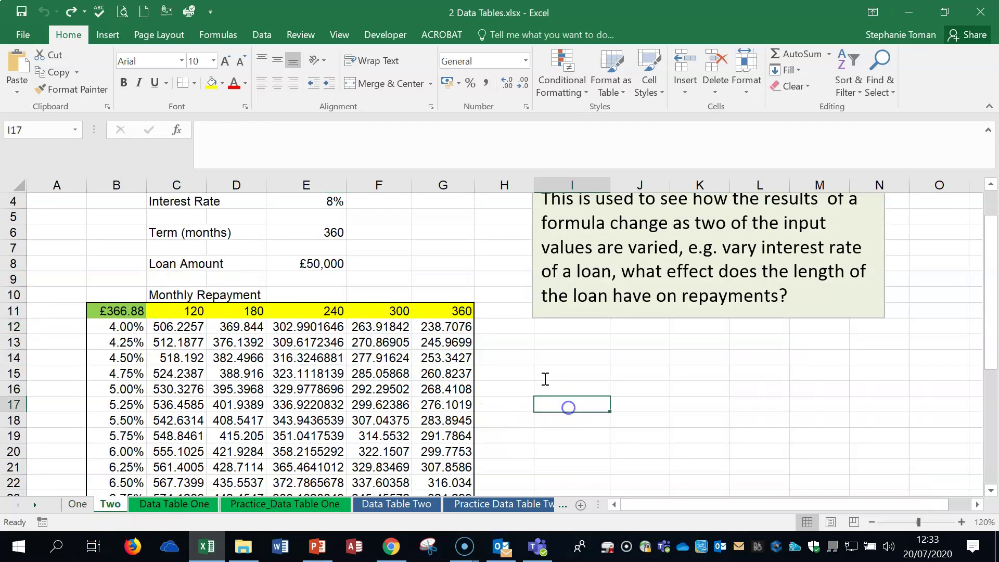
left_click(464, 311)
scroll(367, 489, "down", 2)
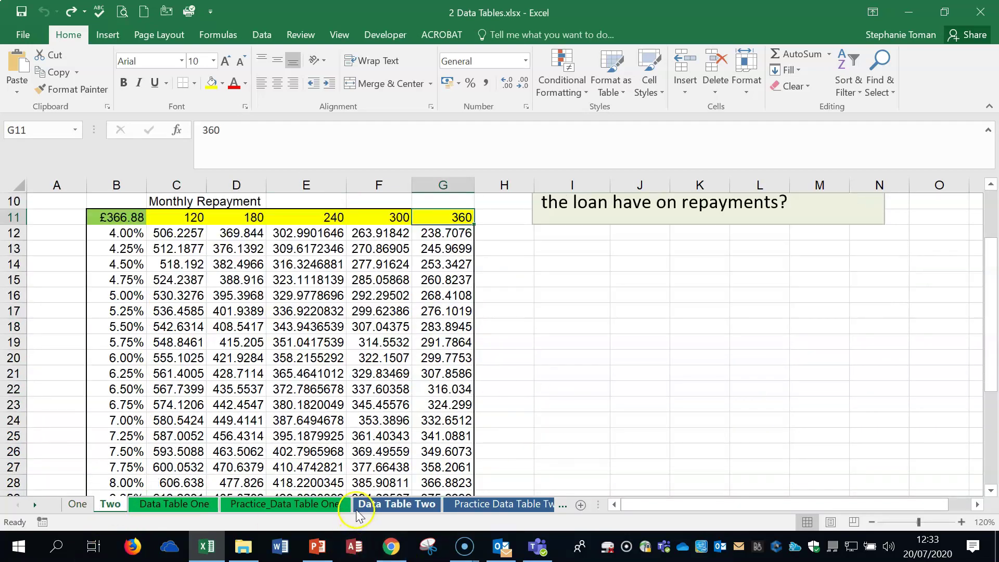
left_click(13, 482)
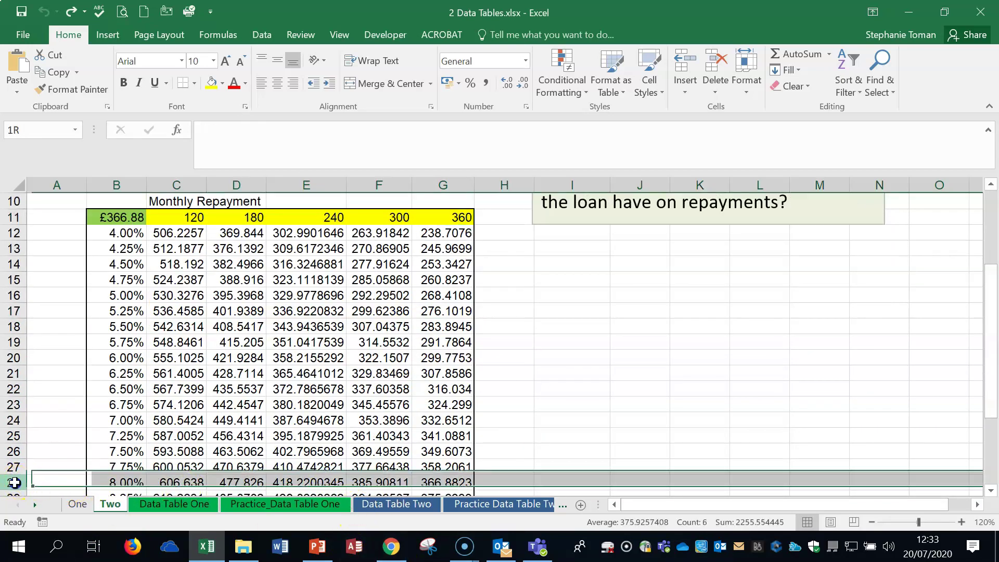
left_click(443, 482)
left_click(212, 84)
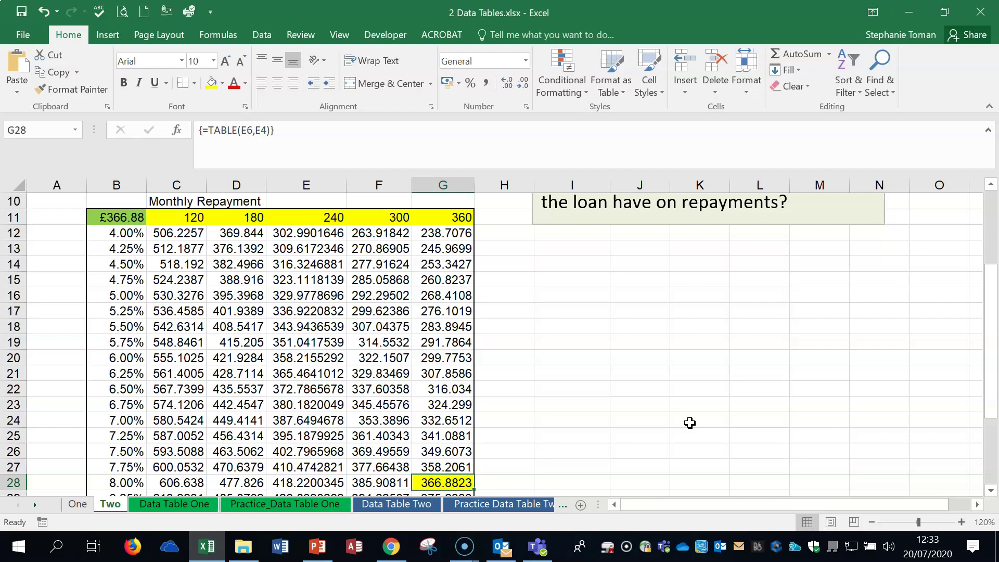
left_click(650, 416)
- Clear the existing two-input data table results from C12:G36
left_click_drag(165, 232, 434, 518)
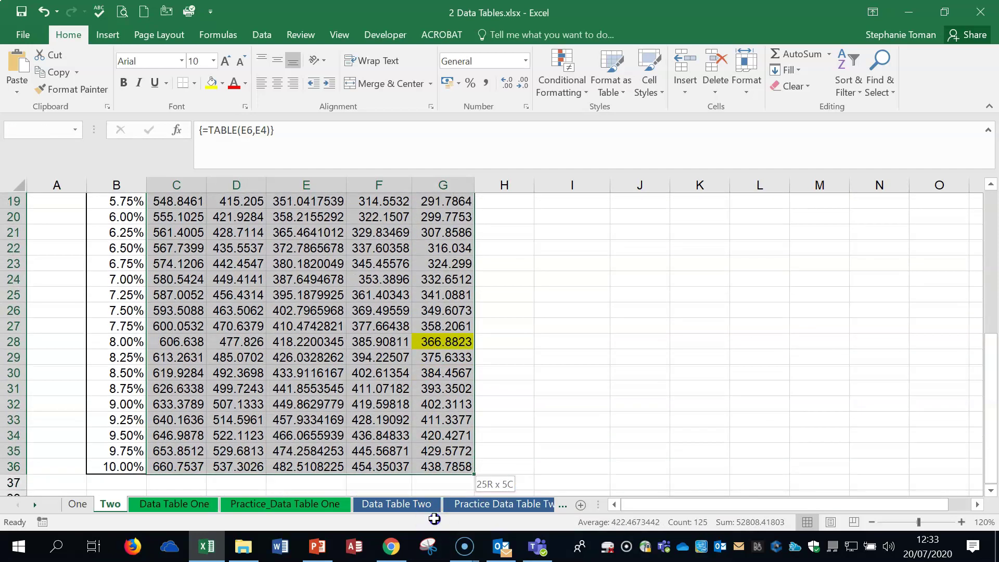
left_click_drag(444, 458, 444, 457)
key("Delete")
scroll(444, 458, "up", 5)
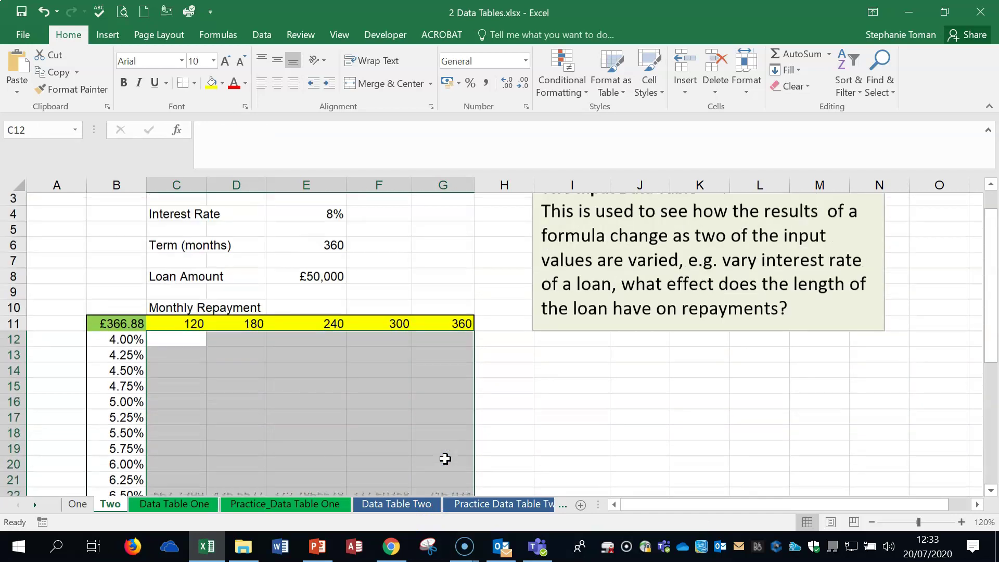
left_click(497, 436)
left_click(595, 408)
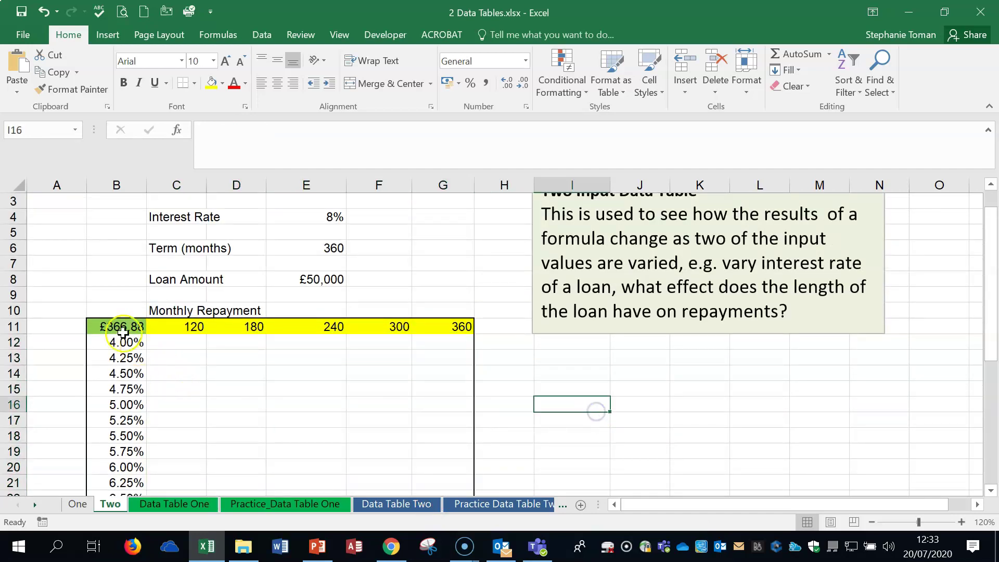
- Check the PMT formula in cell B11 of sheet Two and move that cell to E12
left_click(116, 326)
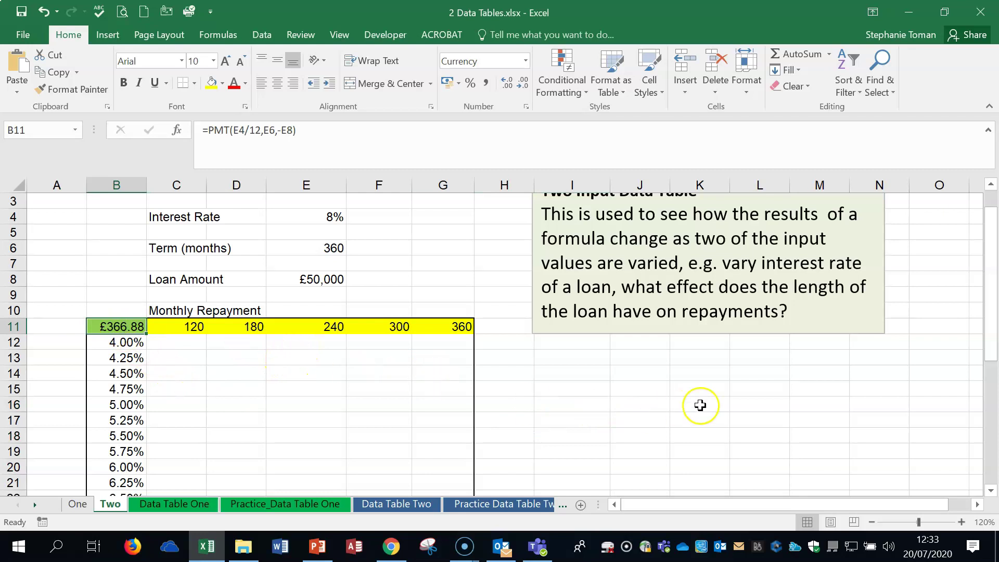
scroll(700, 404, "up", 1)
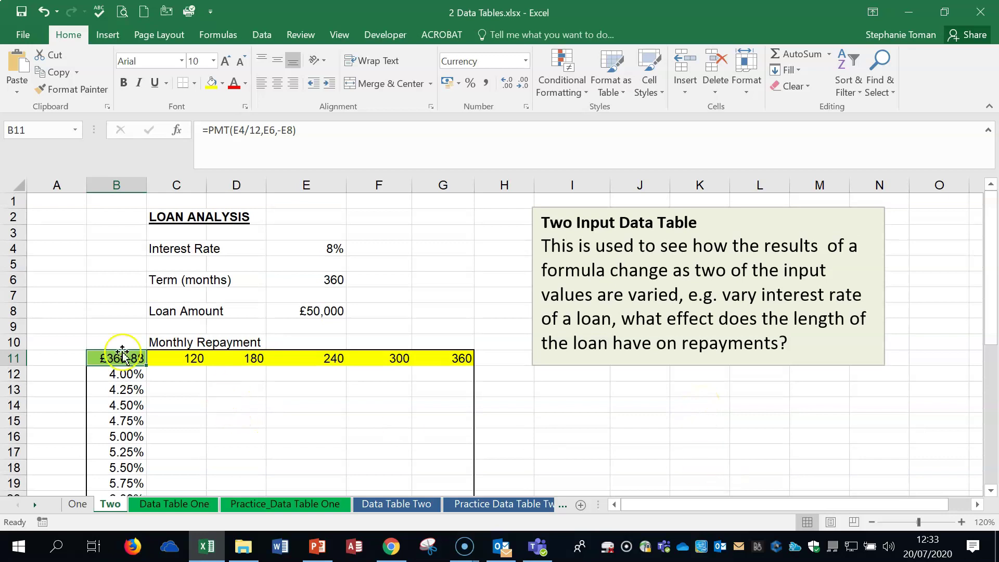
left_click_drag(94, 359, 289, 372)
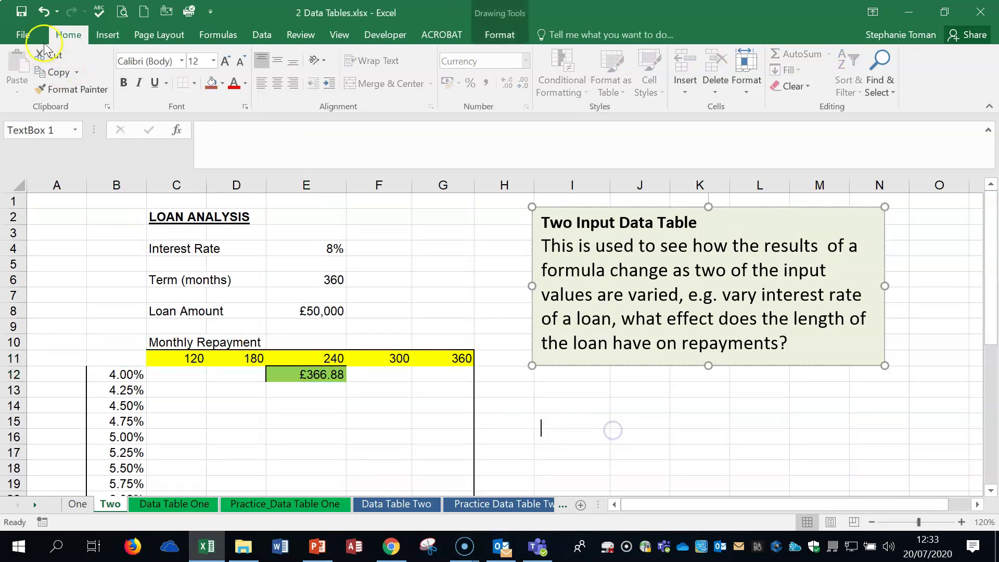
- Undo the move of the PMT formula out of B11 and select the two-input table range B11:G36
left_click(44, 11)
left_click_drag(95, 358, 455, 475)
scroll(586, 368, "up", 6)
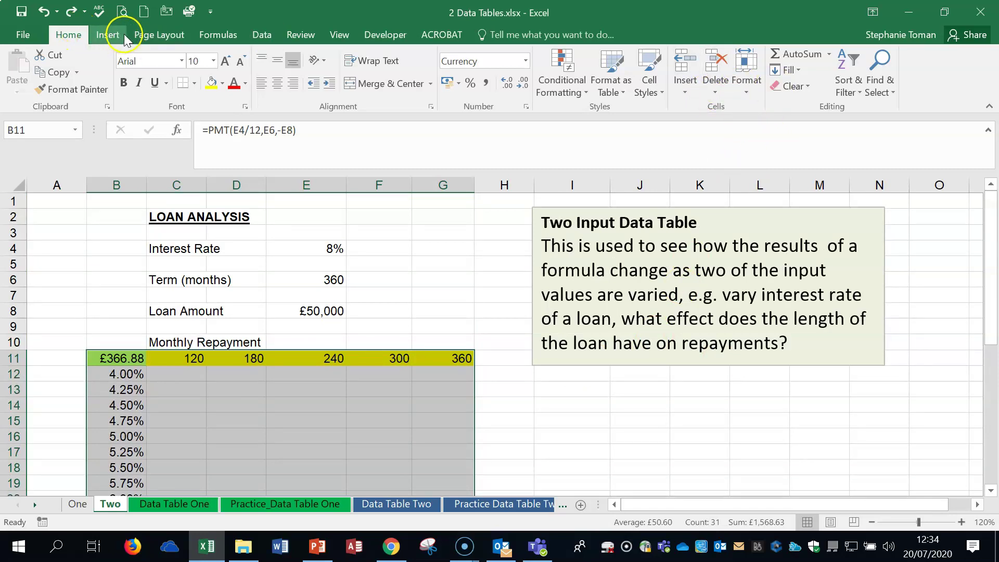
- Create a two-input data table from B11:G36 with column input cell E4 and row input cell E6
left_click(257, 35)
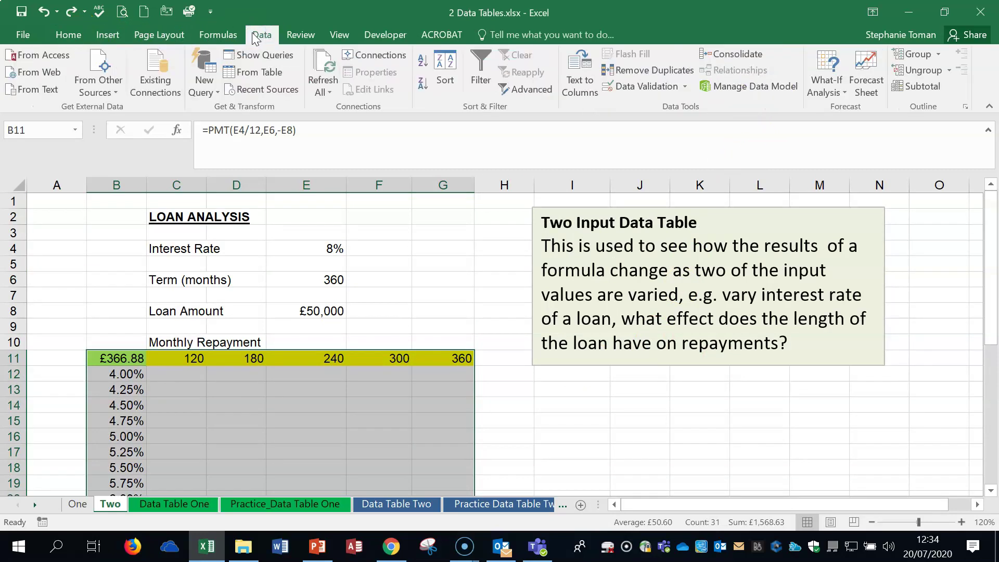
left_click(826, 86)
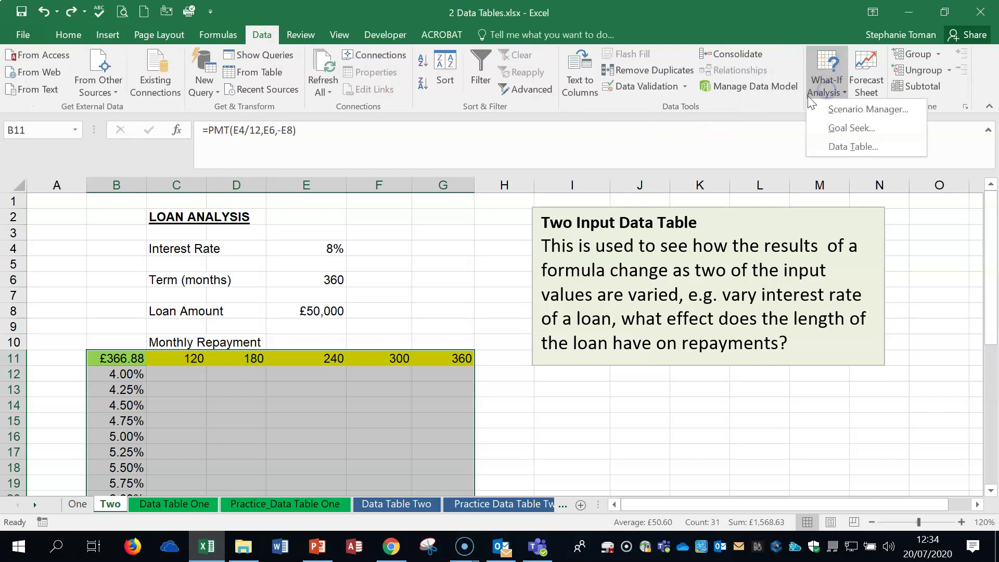
left_click(854, 148)
left_click_drag(357, 323, 664, 229)
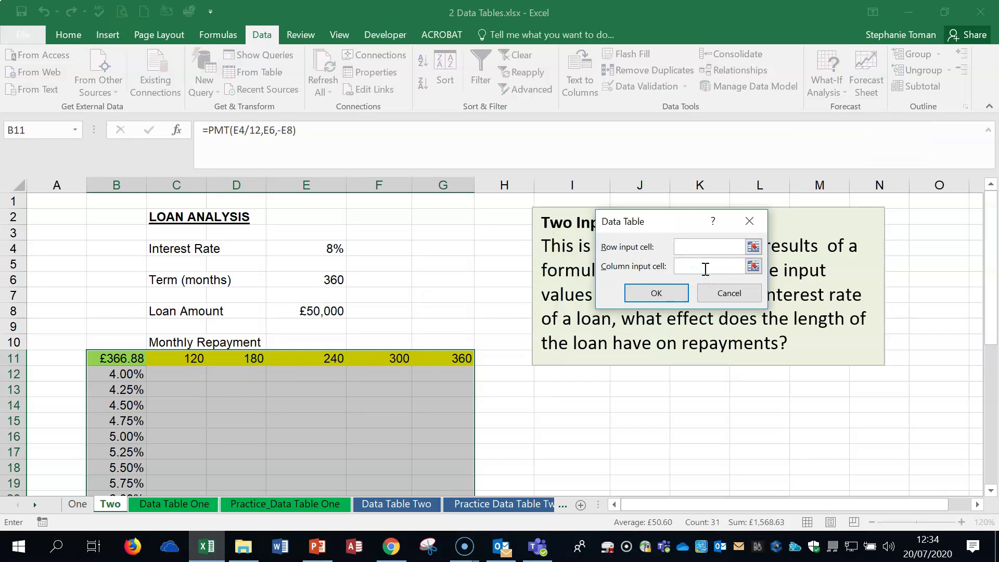
key("Tab")
left_click(308, 251)
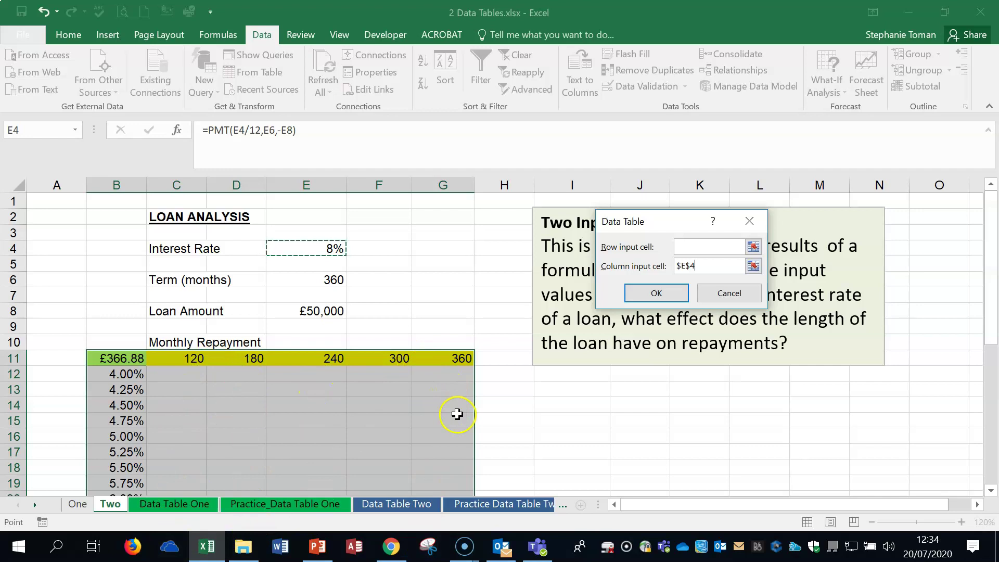
left_click(690, 248)
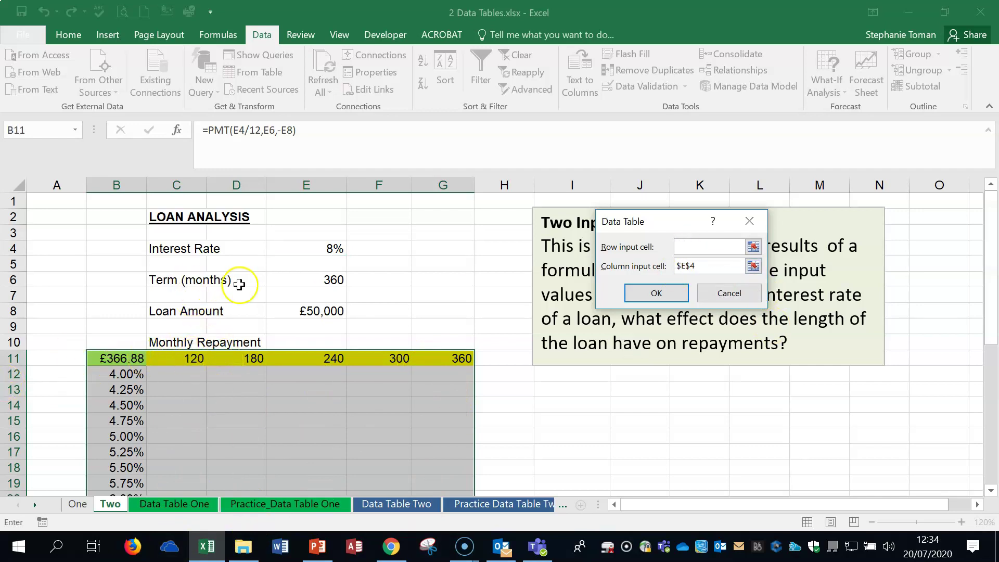
left_click(335, 280)
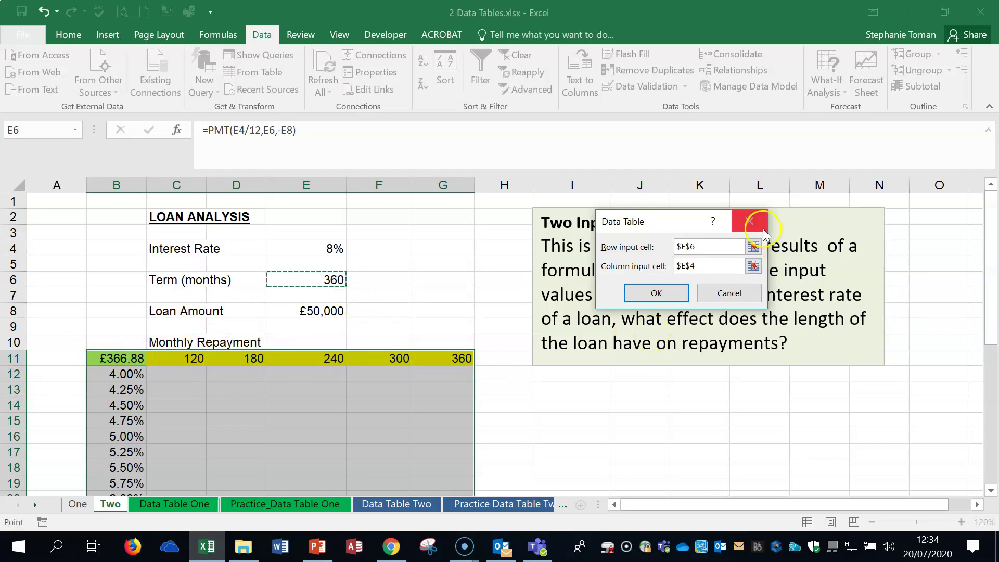
left_click(647, 294)
- Check the table result in G28 against its 8.00% interest rate and 360-month term headings
scroll(563, 420, "down", 4)
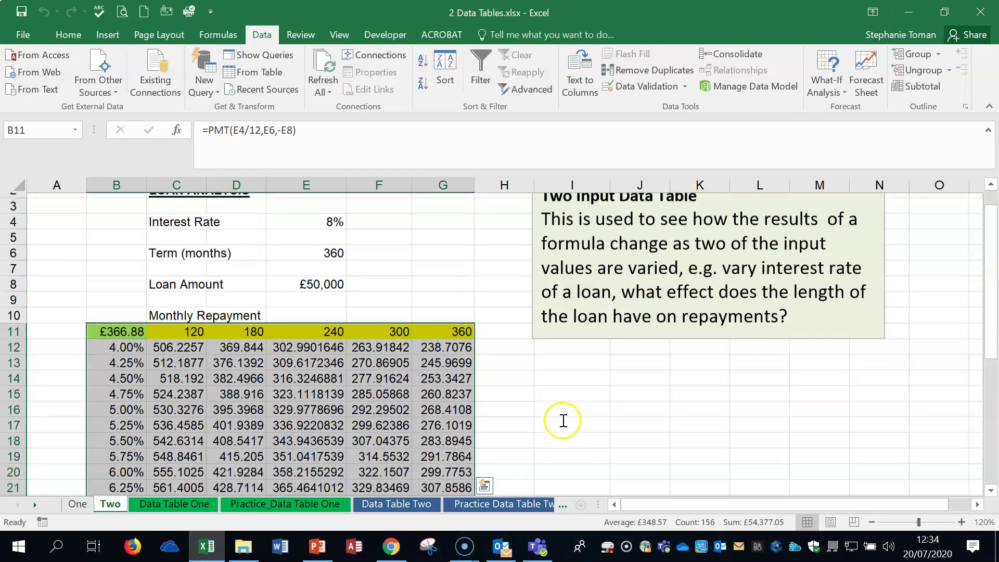
left_click(458, 440)
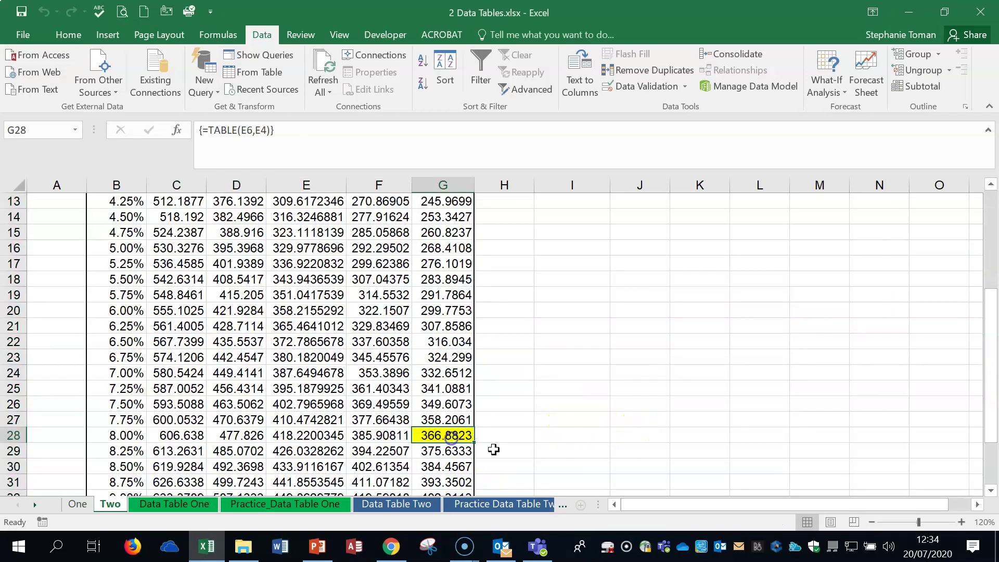
left_click(123, 435)
left_click(439, 436)
scroll(615, 407, "up", 3)
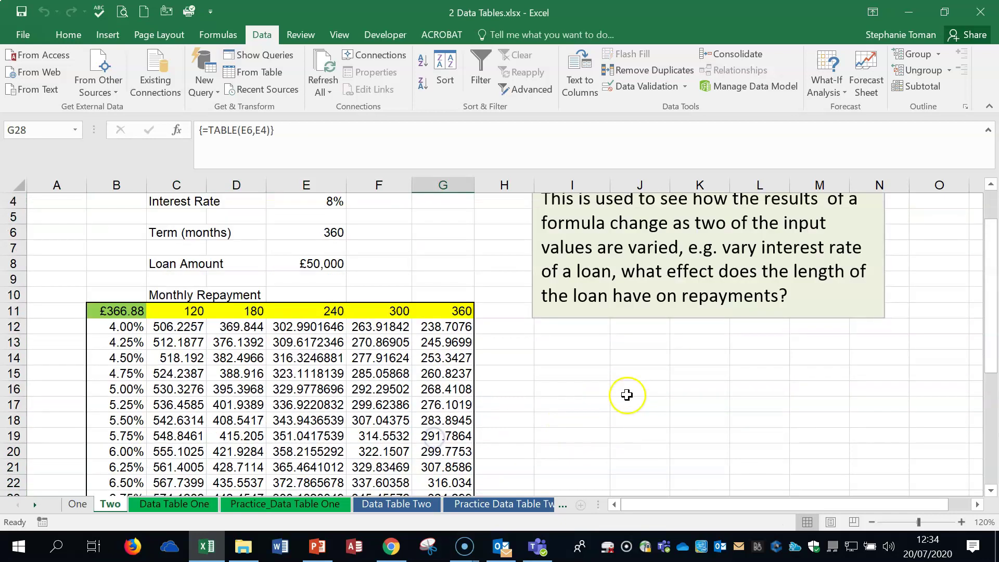
left_click(456, 312)
left_click(562, 386)
left_click(615, 411)
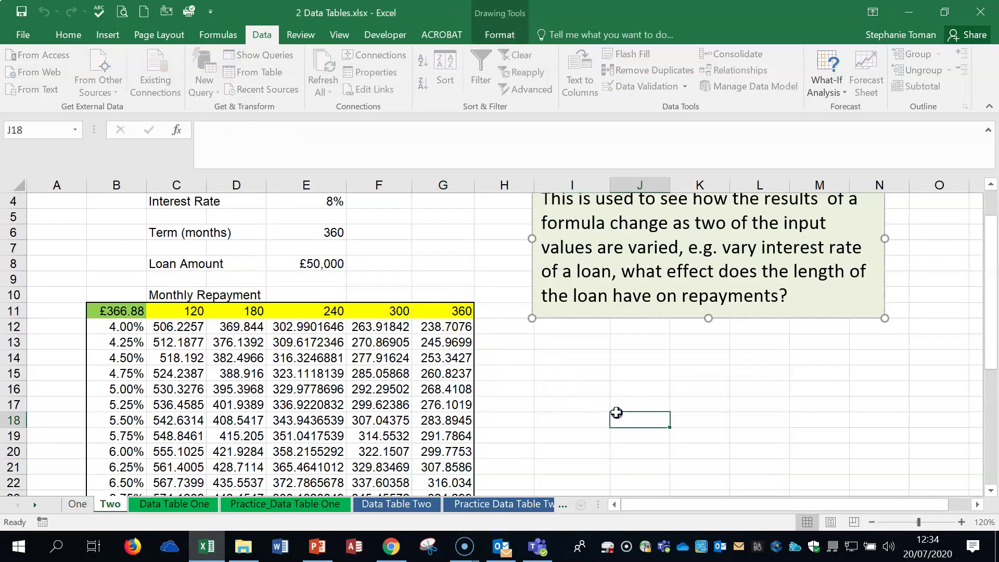
scroll(616, 413, "down", 2)
left_click_drag(172, 238, 457, 465)
key("BackSpace")
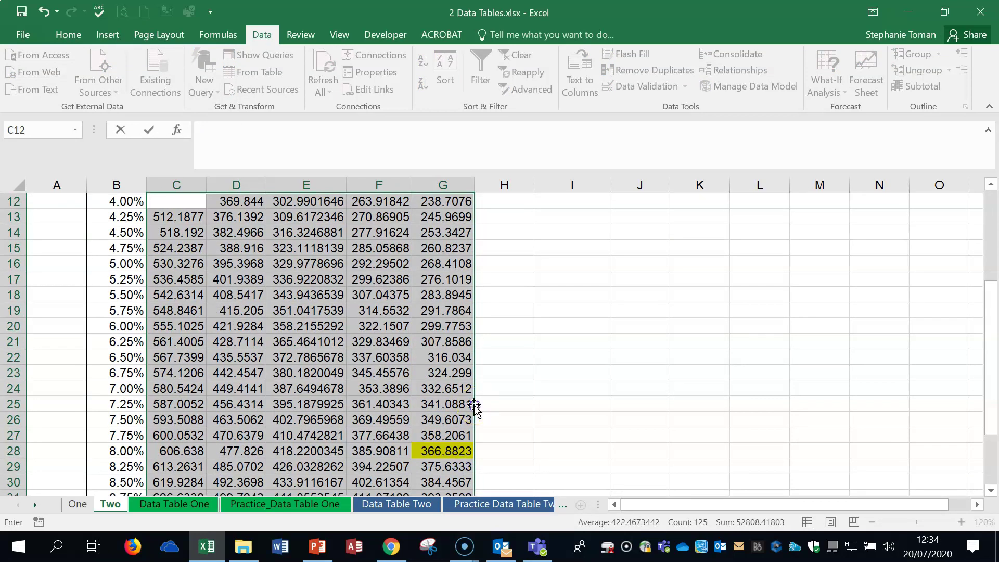
scroll(468, 407, "up", 3)
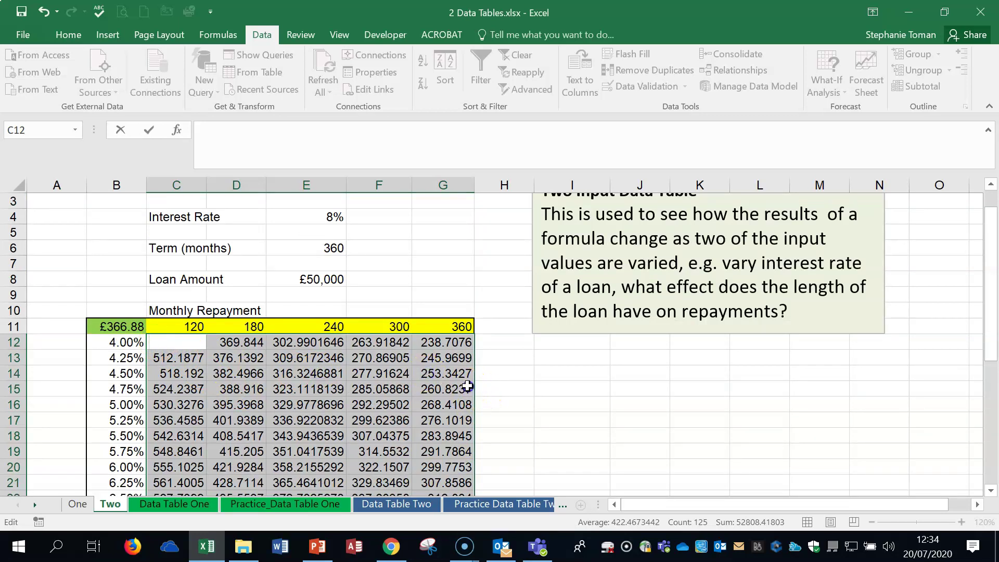
key("Escape")
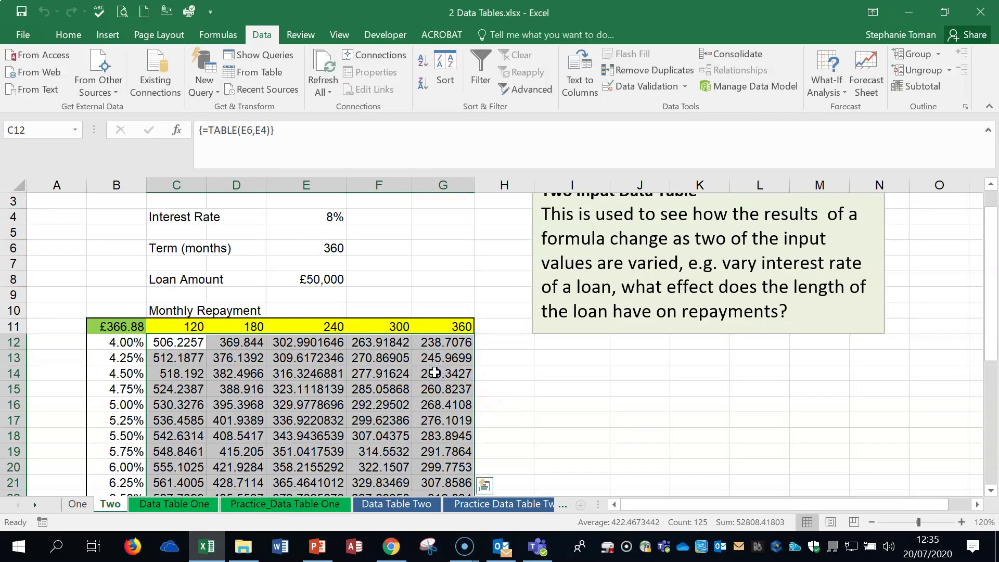
- Clear the data table results from C12:G36
left_click_drag(165, 343, 443, 462)
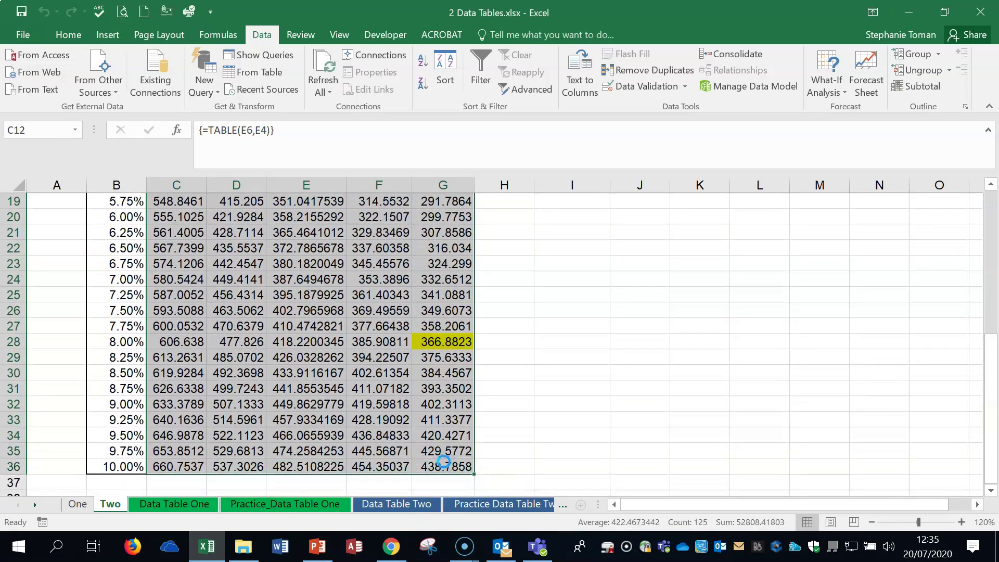
key("Delete")
left_click(377, 438)
- Rebuild the two-input data table over B11:G36 using row input cell E6 and column input cell E4
left_click_drag(116, 326, 453, 474)
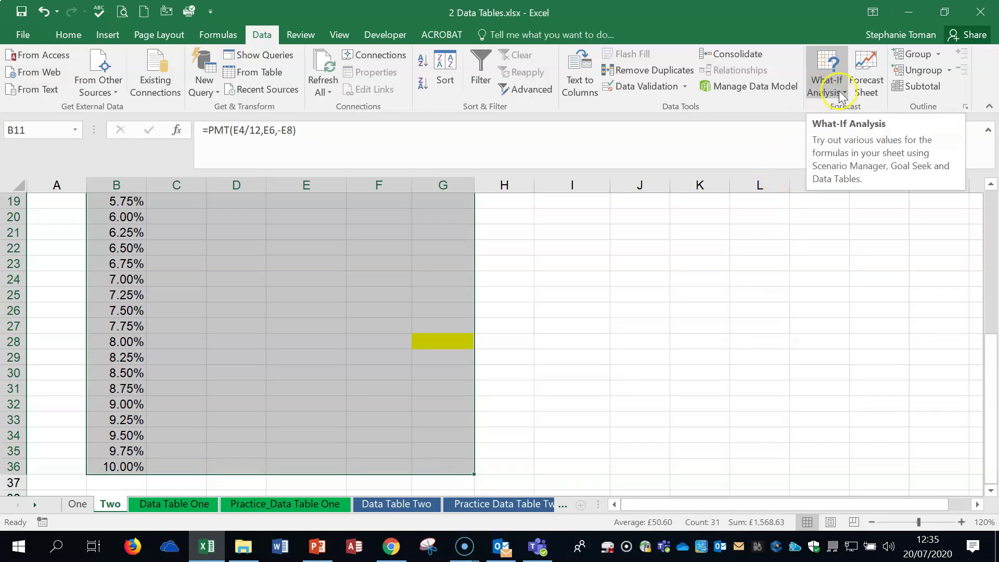
left_click(821, 93)
left_click(851, 148)
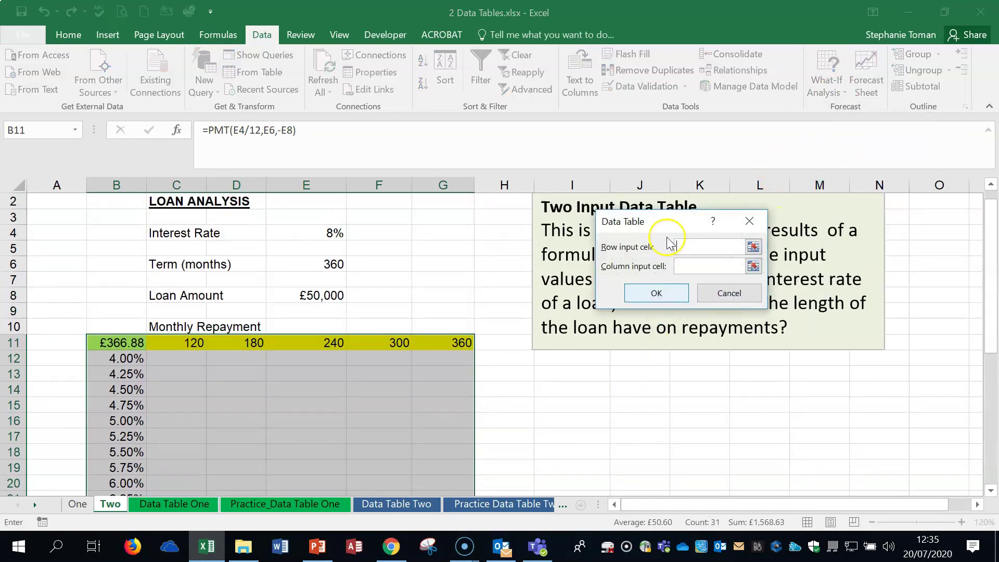
left_click(315, 264)
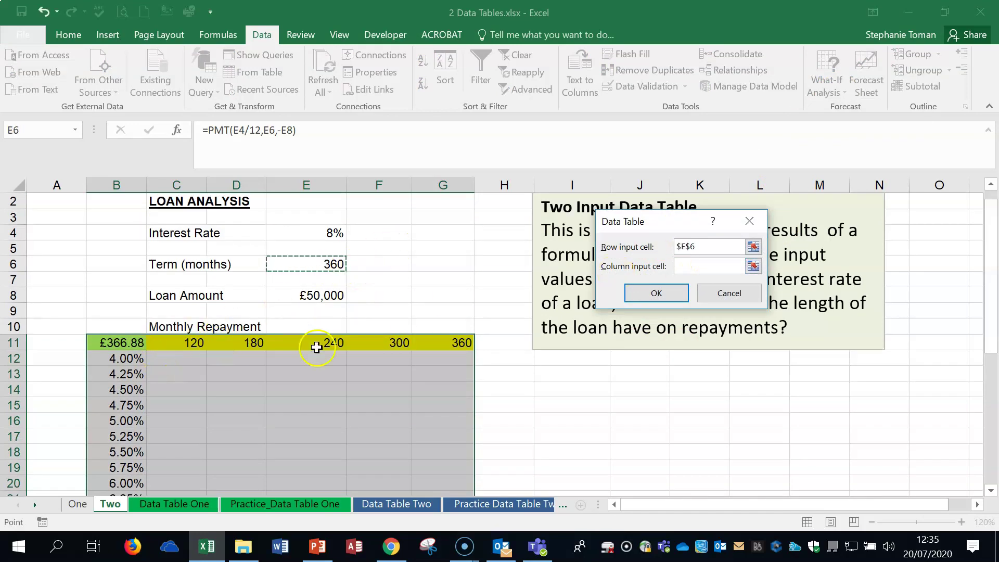
left_click(696, 266)
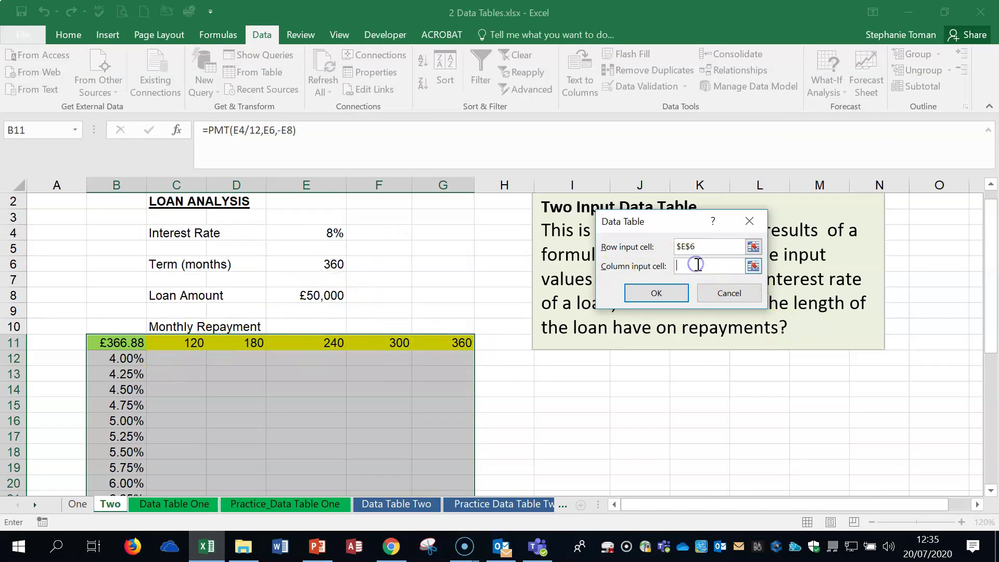
left_click(312, 232)
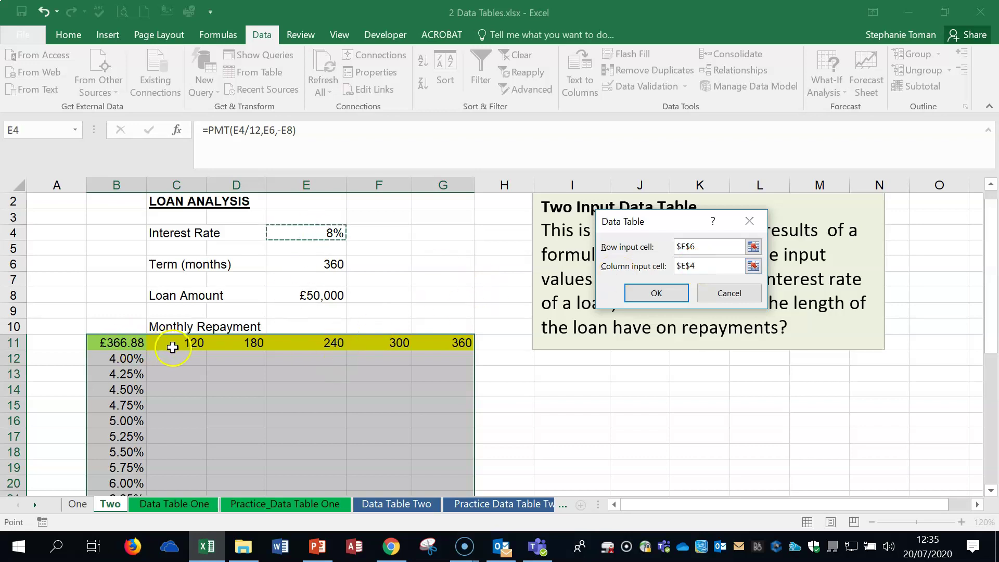
left_click(657, 294)
left_click(672, 410)
scroll(674, 414, "down", 3)
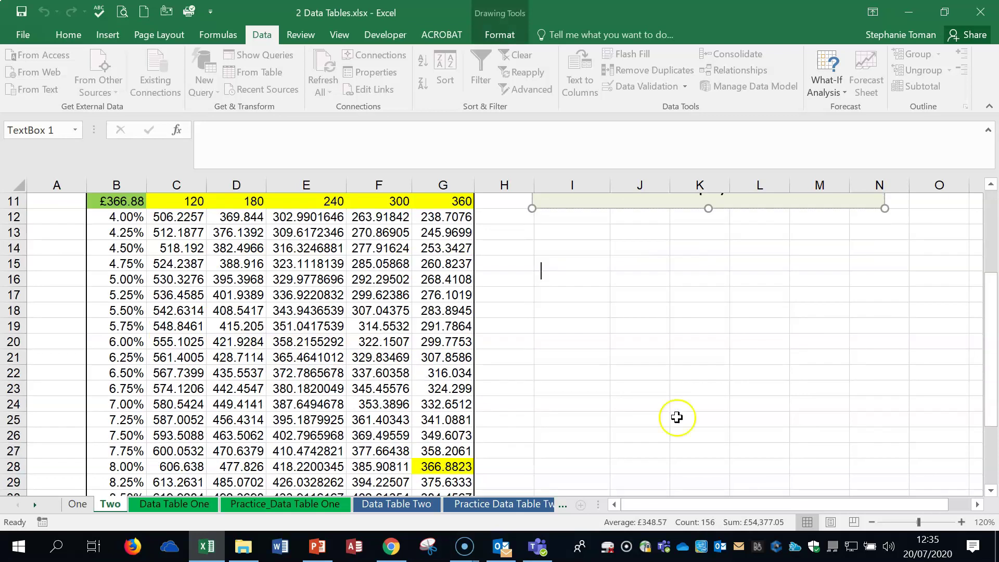
- Review the worked example on sheet Data Table Two, including its notes on the row and column input cells
left_click(404, 504)
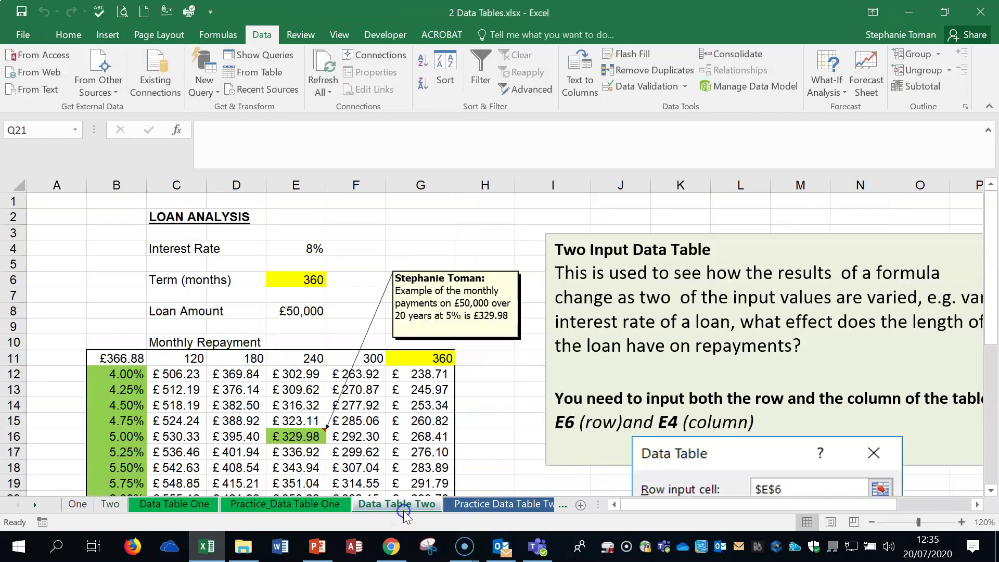
left_click(468, 421)
scroll(474, 424, "down", 2)
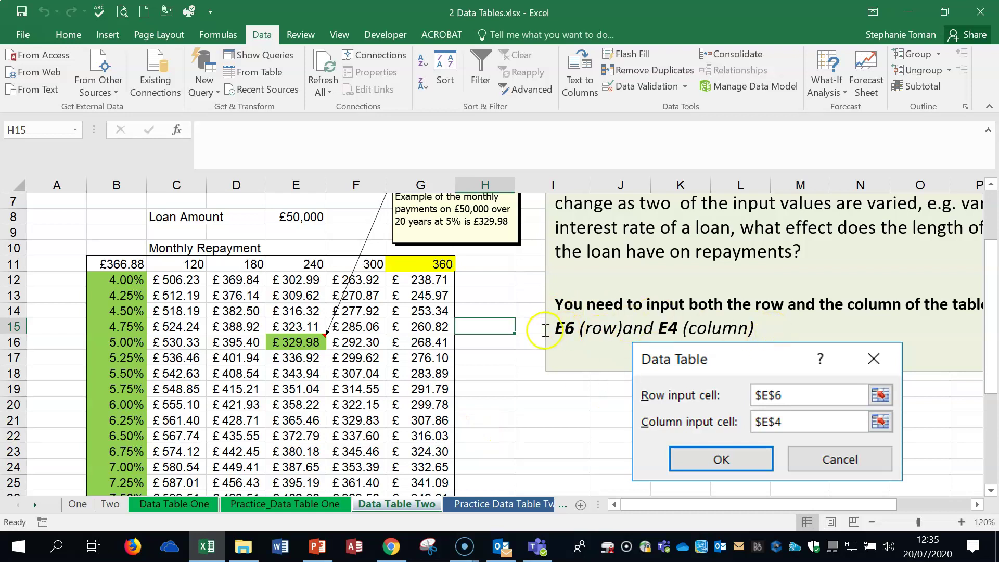
left_click(724, 359)
left_click(519, 434)
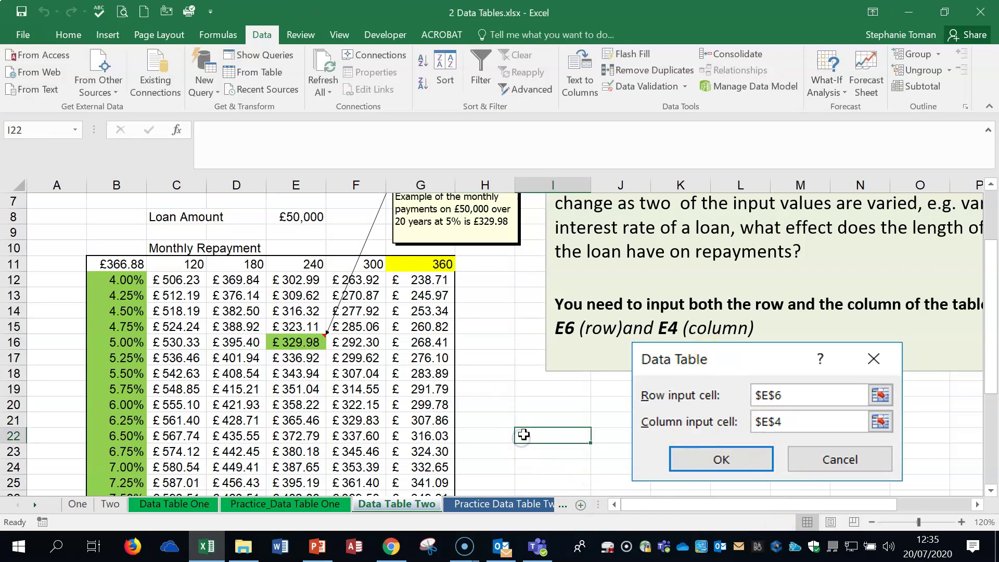
scroll(513, 458, "down", 1)
- Open sheet Practice Data Table Two and reduce its zoom to 110%
left_click(498, 505)
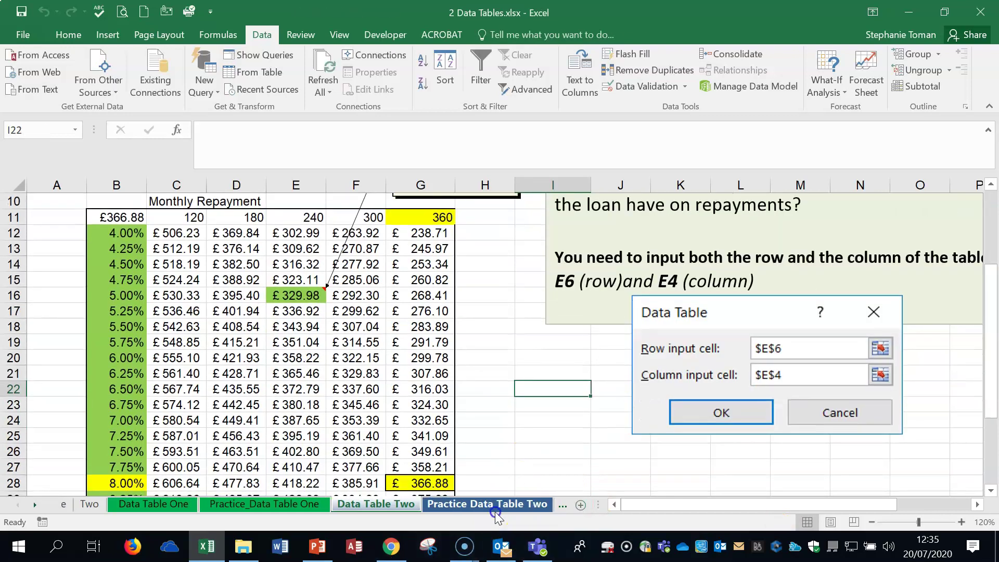
left_click(657, 399)
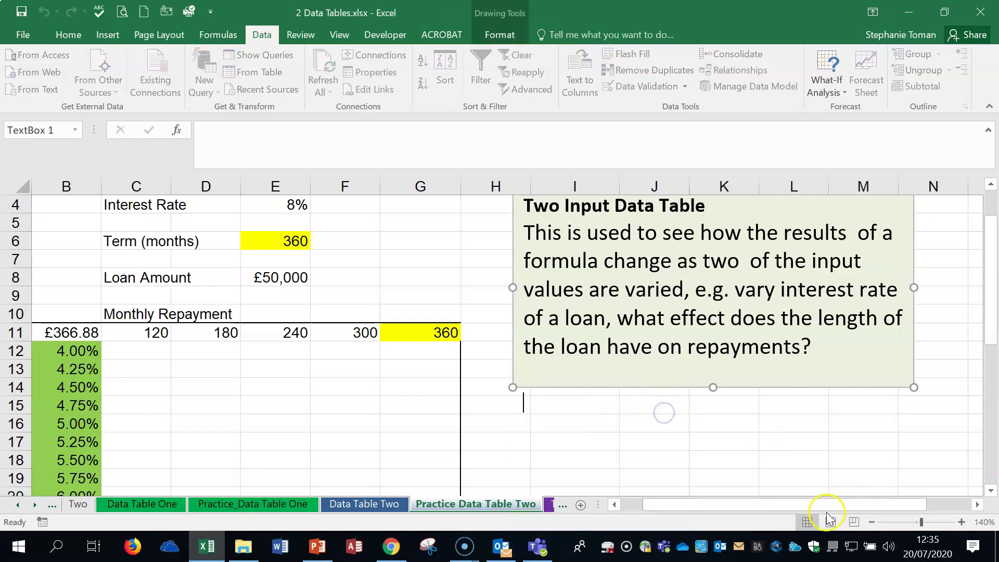
left_click(872, 522)
left_click(871, 521)
left_click(872, 522)
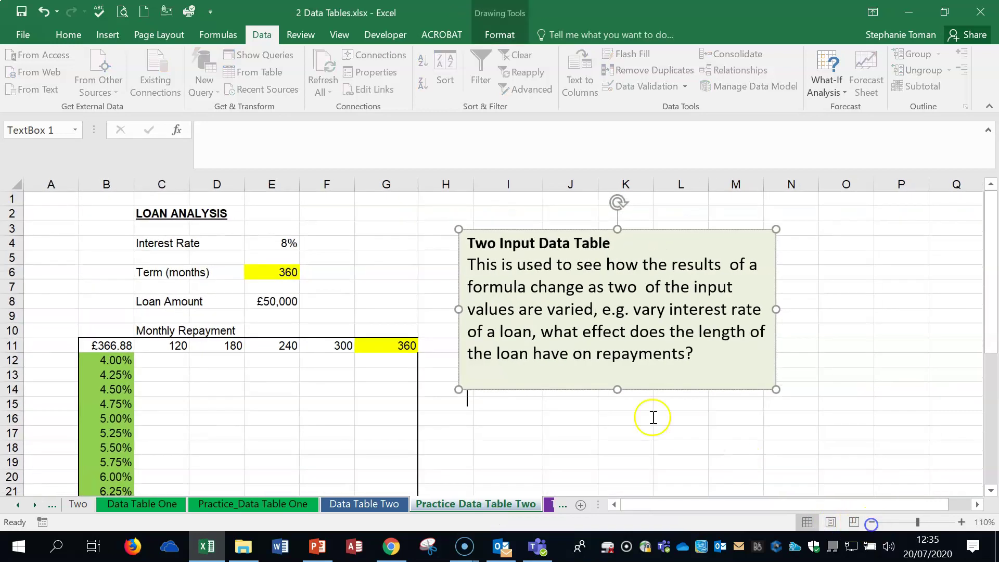
scroll(650, 414, "down", 1)
- Open sheet Try This! and check the green cell C11 and the monthly repayment formula in E10
left_click(548, 506)
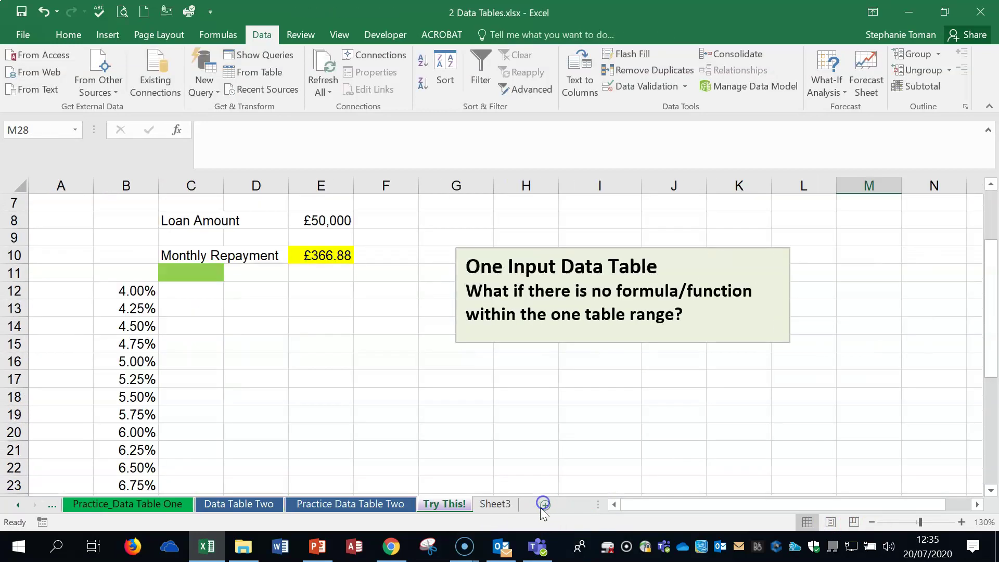
left_click(436, 507)
left_click(492, 414)
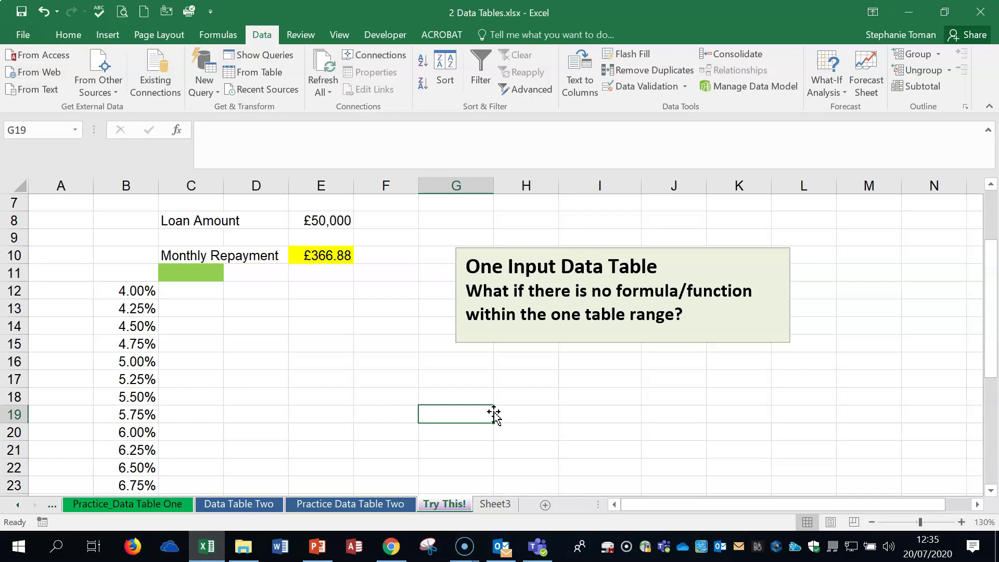
left_click(188, 273)
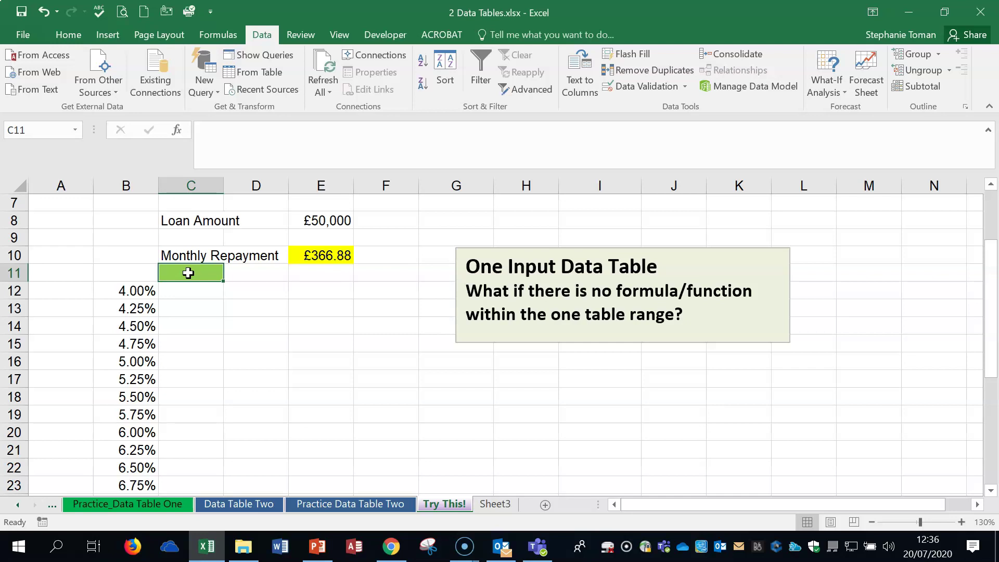
left_click(311, 260)
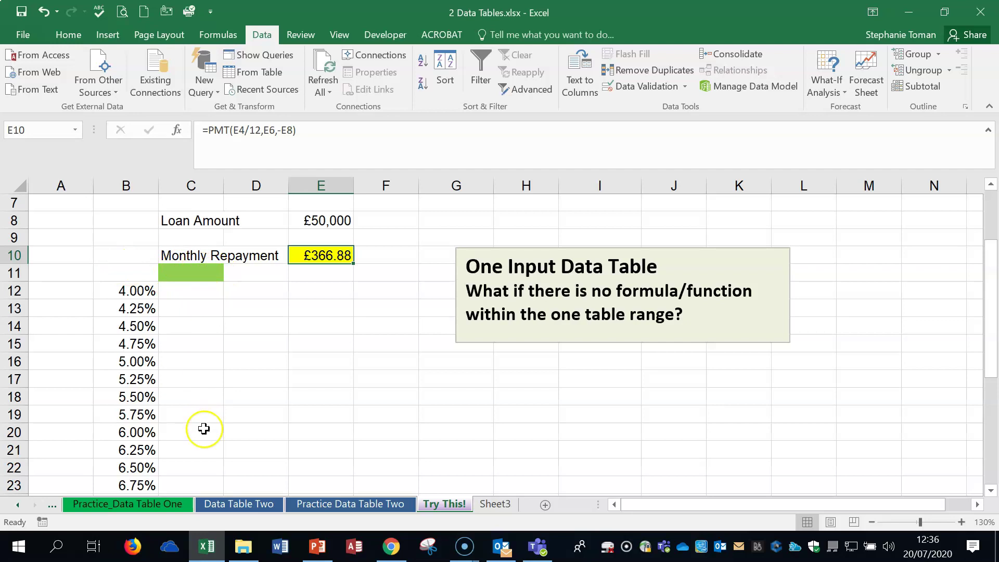
- Link C11 to the monthly repayment with =E10 and select the one-input table range B11:C36
left_click(199, 272)
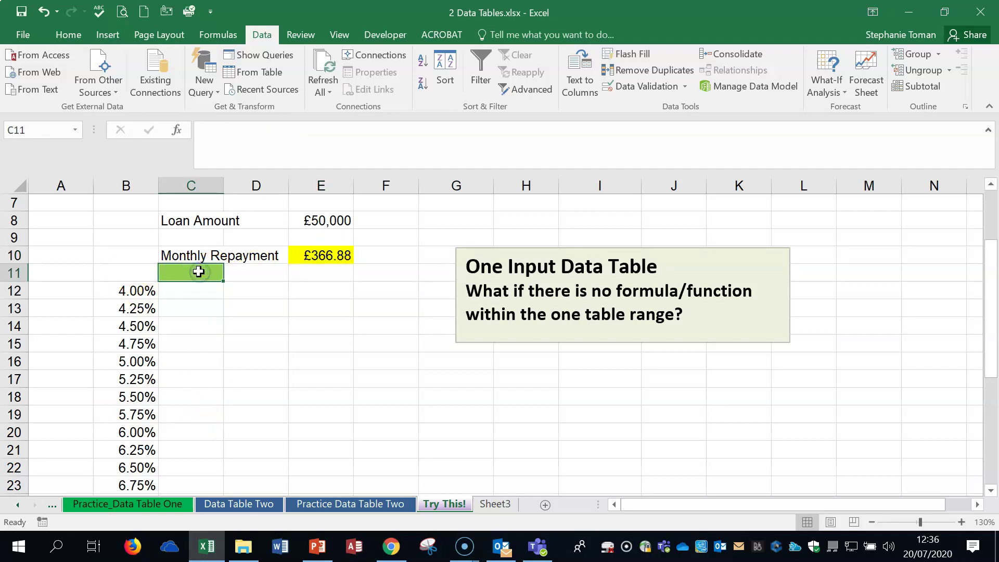
type("=")
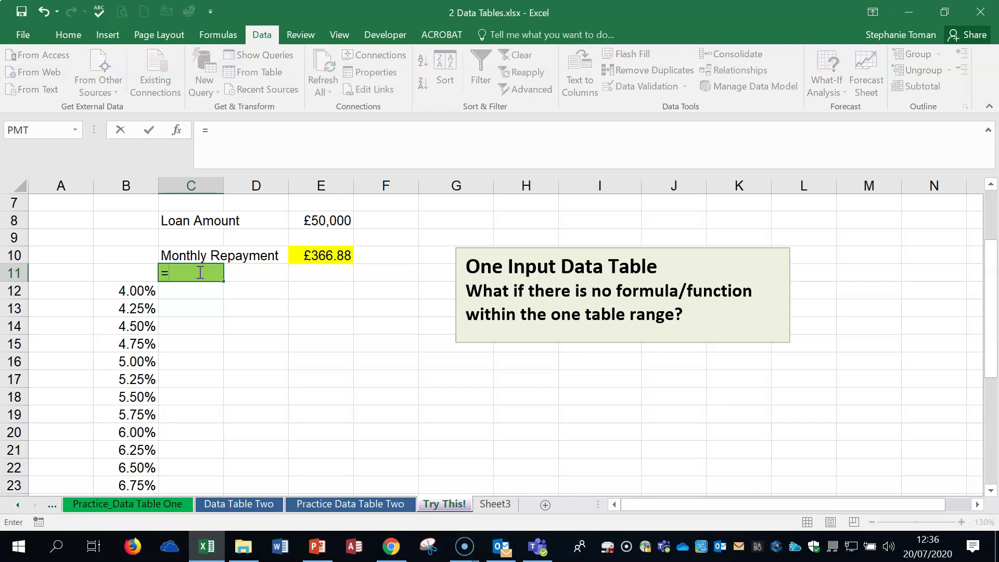
left_click(329, 255)
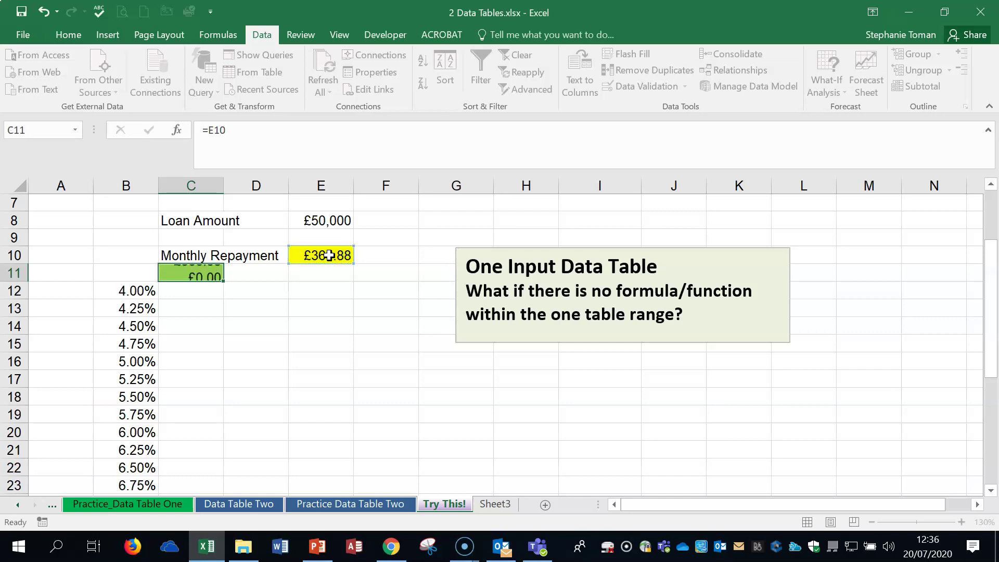
key("Return")
left_click(190, 270)
left_click_drag(151, 272, 188, 465)
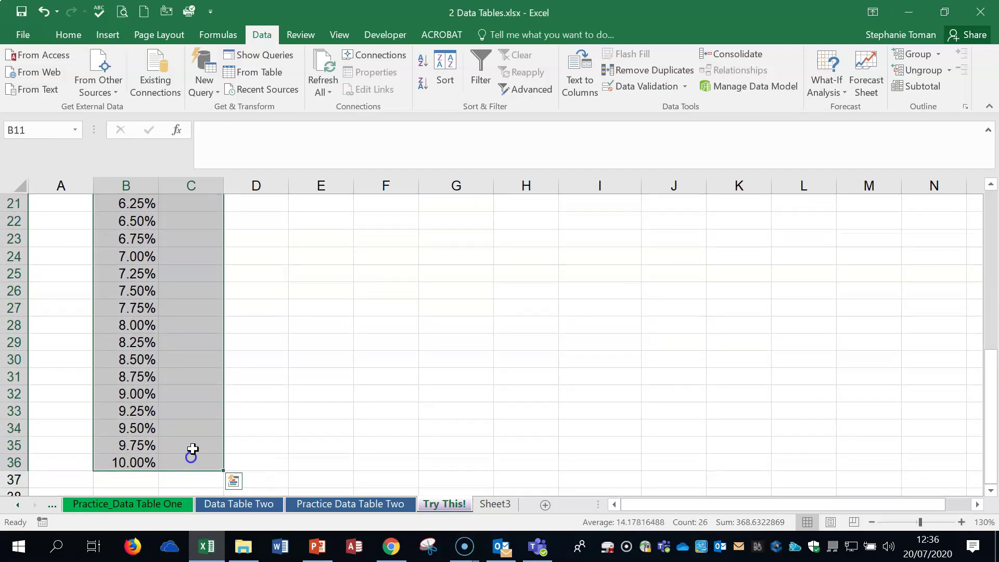
- Create a one-input data table on the selected range B11:C36 with the interest rate cell E4 as the column input cell
scroll(482, 285, "up", 7)
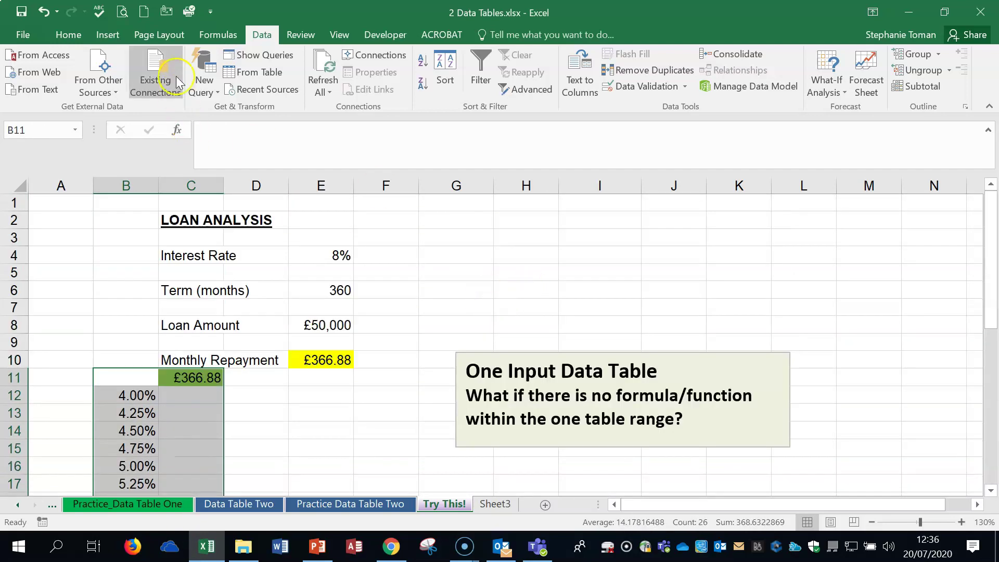
left_click(104, 35)
left_click(260, 28)
left_click(826, 86)
left_click(859, 145)
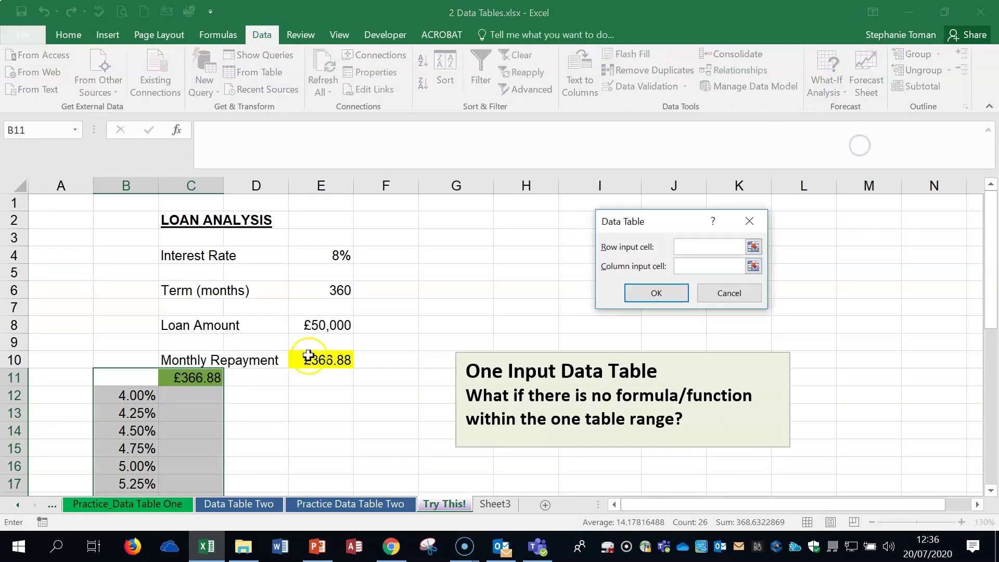
left_click(687, 266)
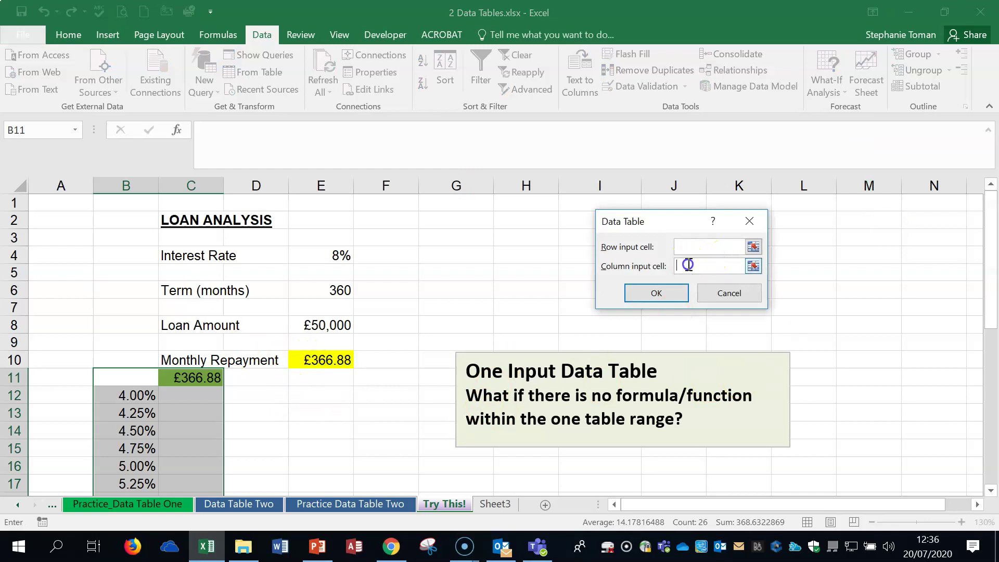
left_click(328, 255)
left_click(656, 293)
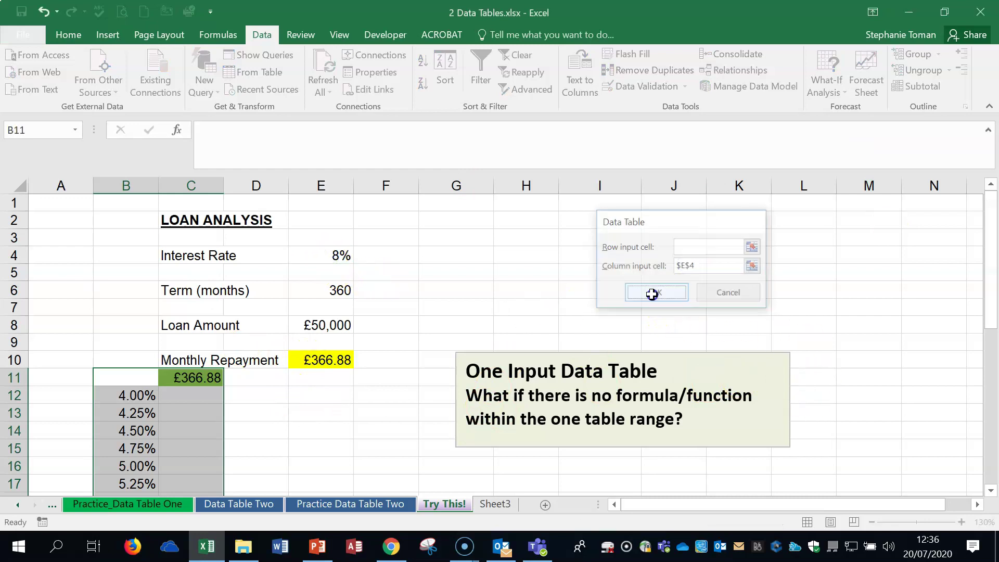
left_click(365, 429)
- Review the calculated repayments in the table and check the formulas in C11 and the monthly repayment cell E10
scroll(366, 424, "down", 3)
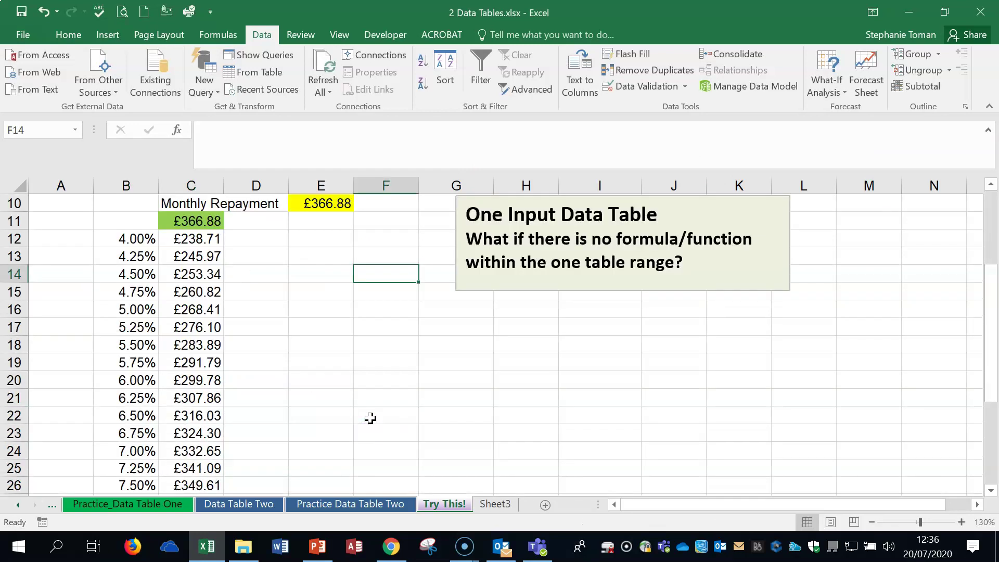
scroll(370, 418, "up", 3)
left_click(191, 381)
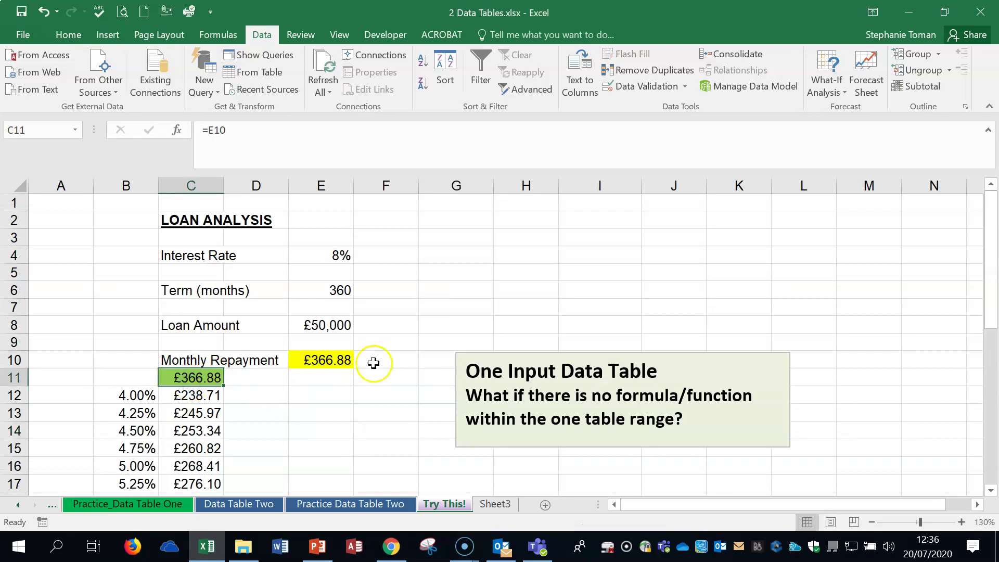
left_click(370, 417)
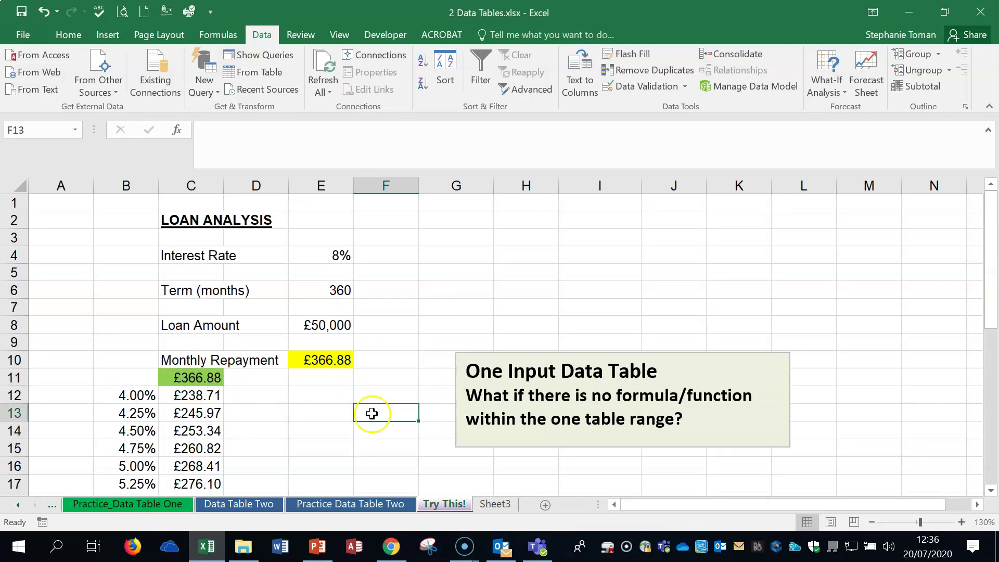
left_click(332, 360)
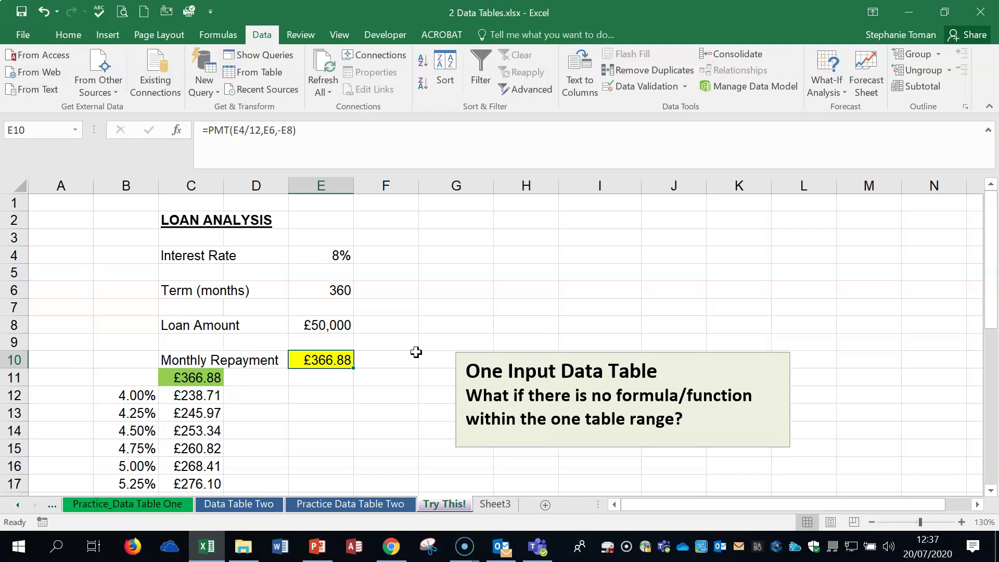
- Close 2 Data Tables.xlsx without saving and go back to the folder Week 6 Sections 15, 16 17 18 & 19 in File Explorer
left_click(470, 416)
left_click(980, 12)
left_click(502, 290)
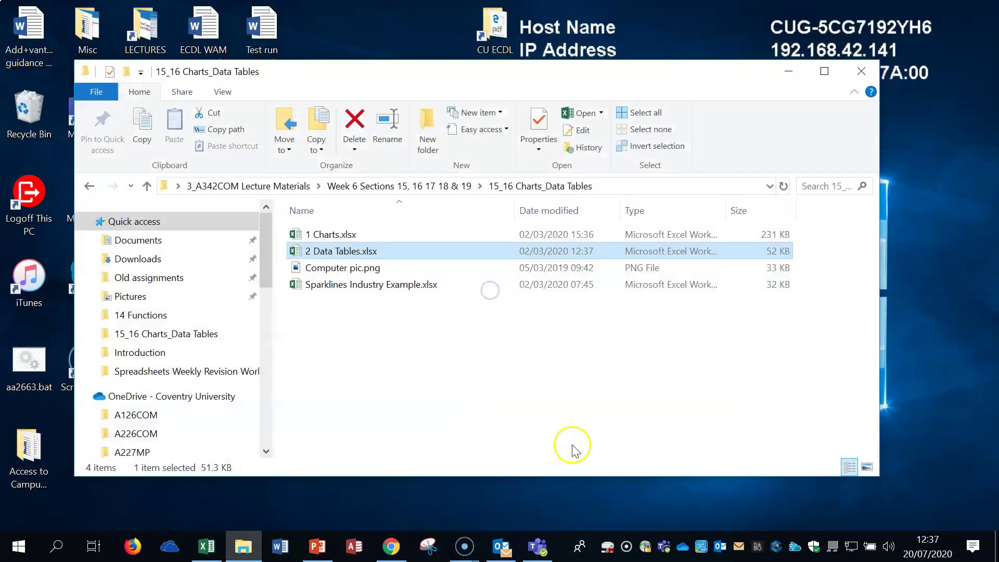
left_click(578, 355)
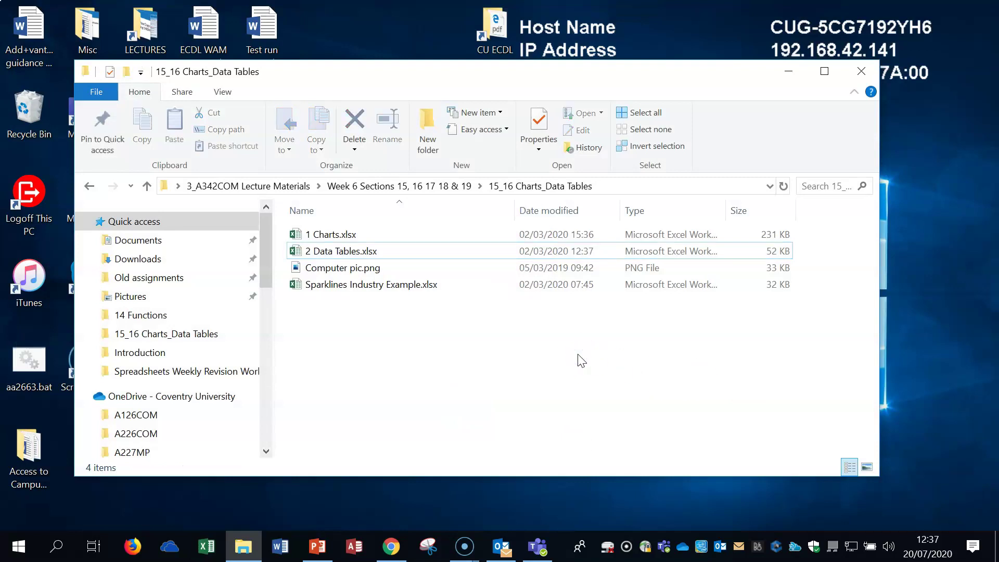
left_click(89, 186)
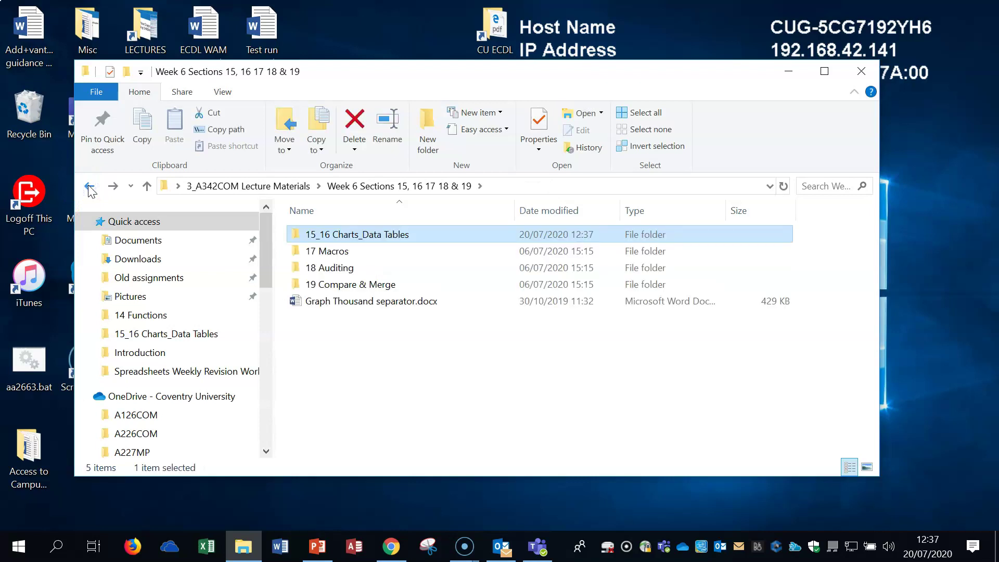